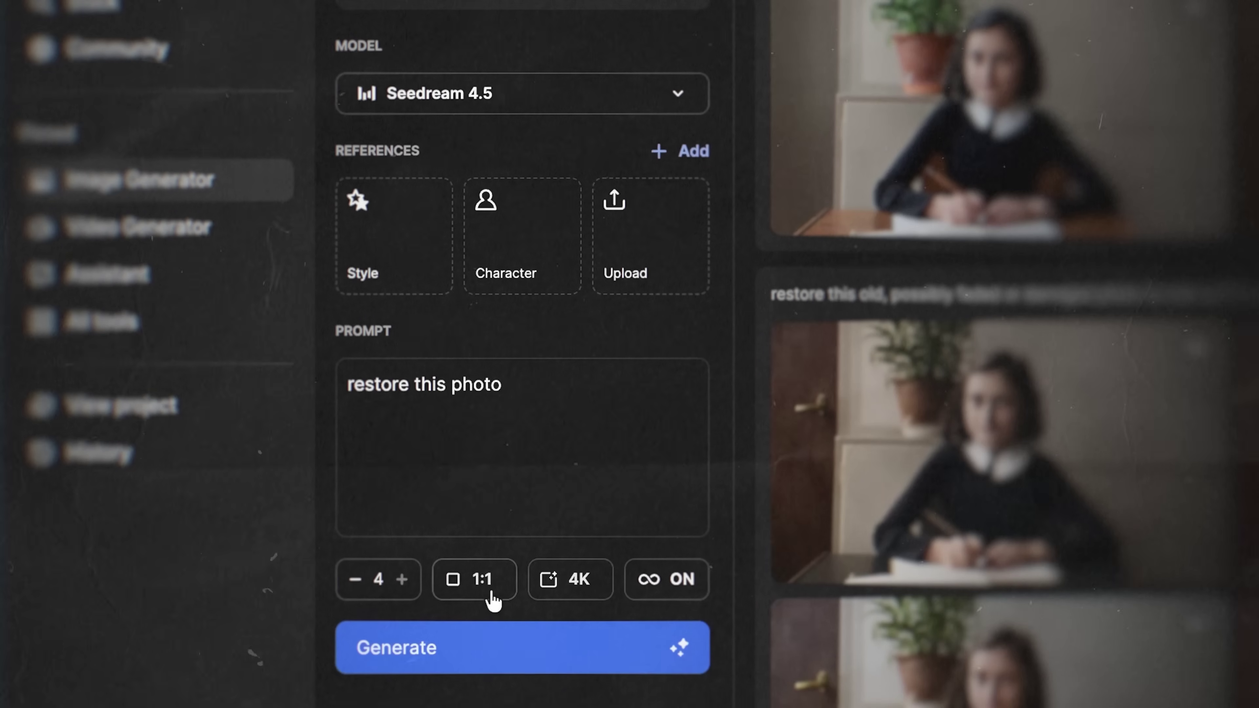
pyautogui.click(492, 595)
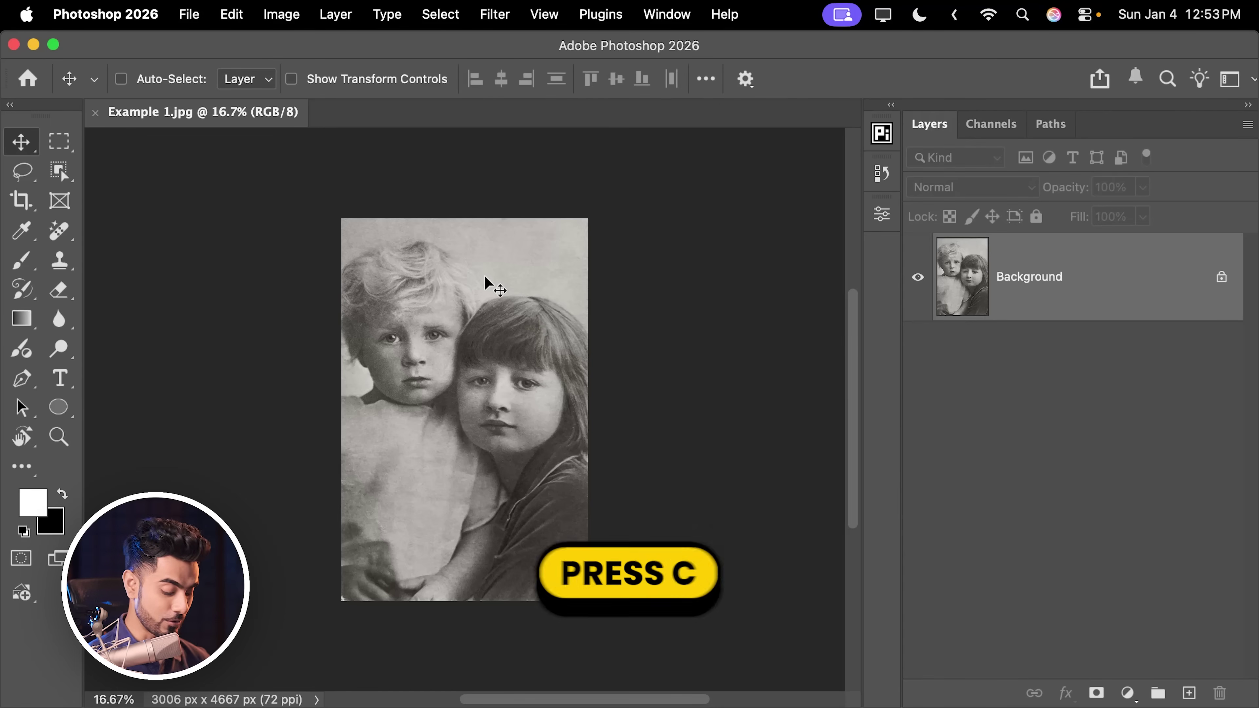
# Step: Crop the old portrait of the two children to the 2 : 3 (4 : 6) ratio
pyautogui.press('c')
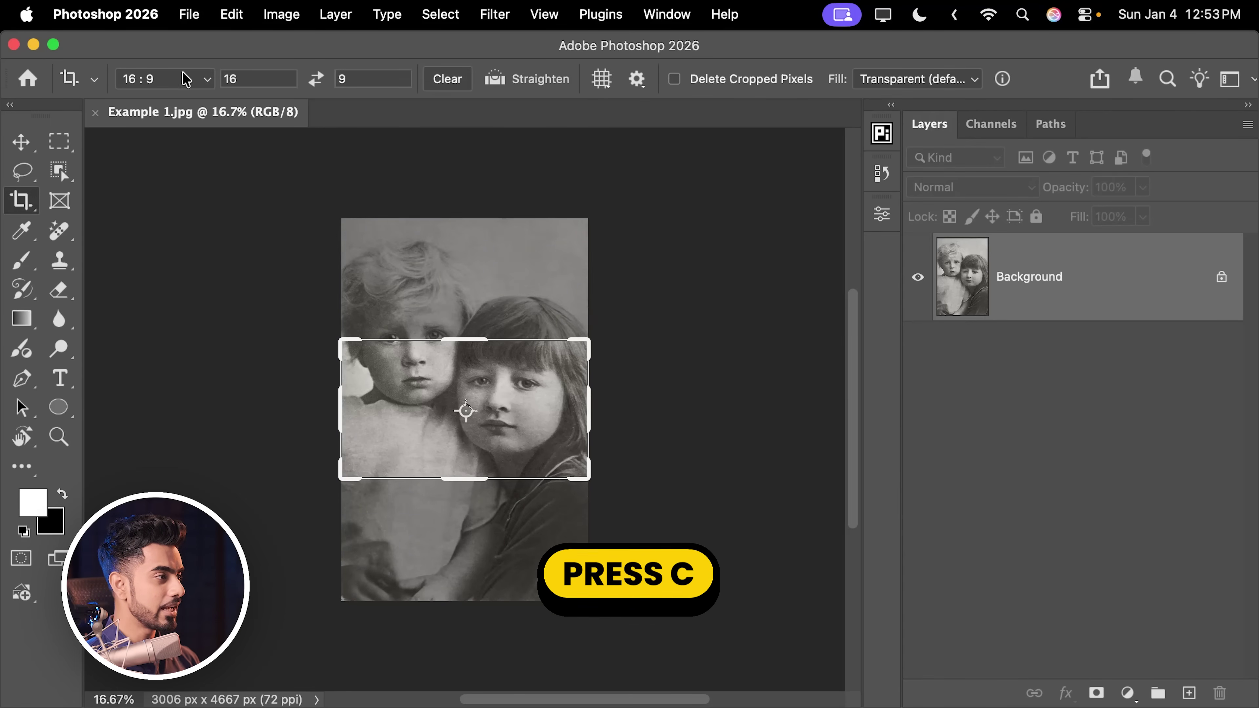
pyautogui.click(164, 79)
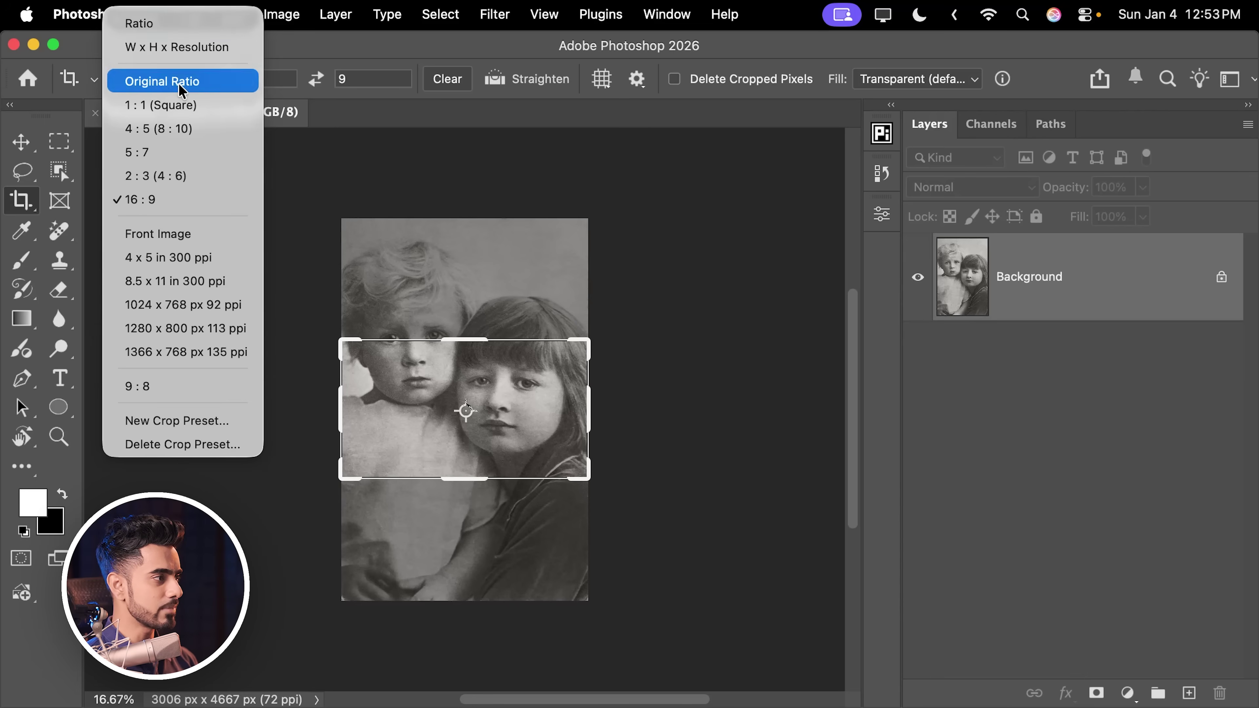
pyautogui.click(184, 128)
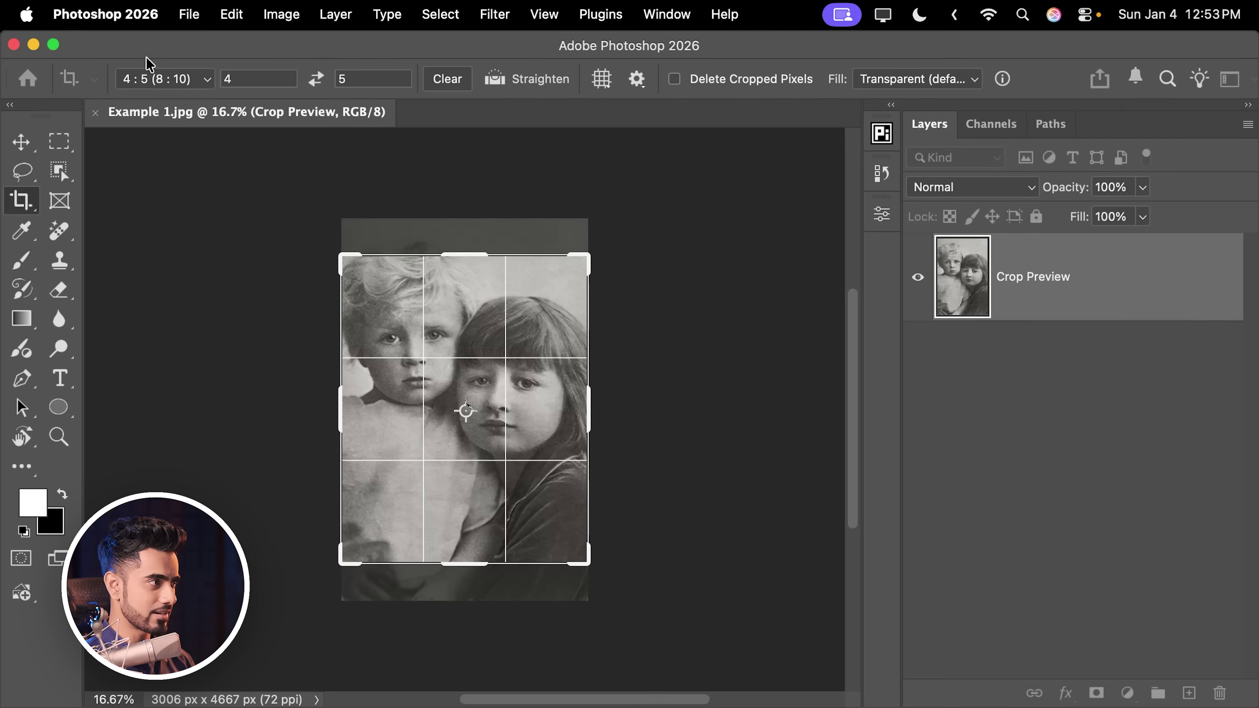
pyautogui.click(158, 77)
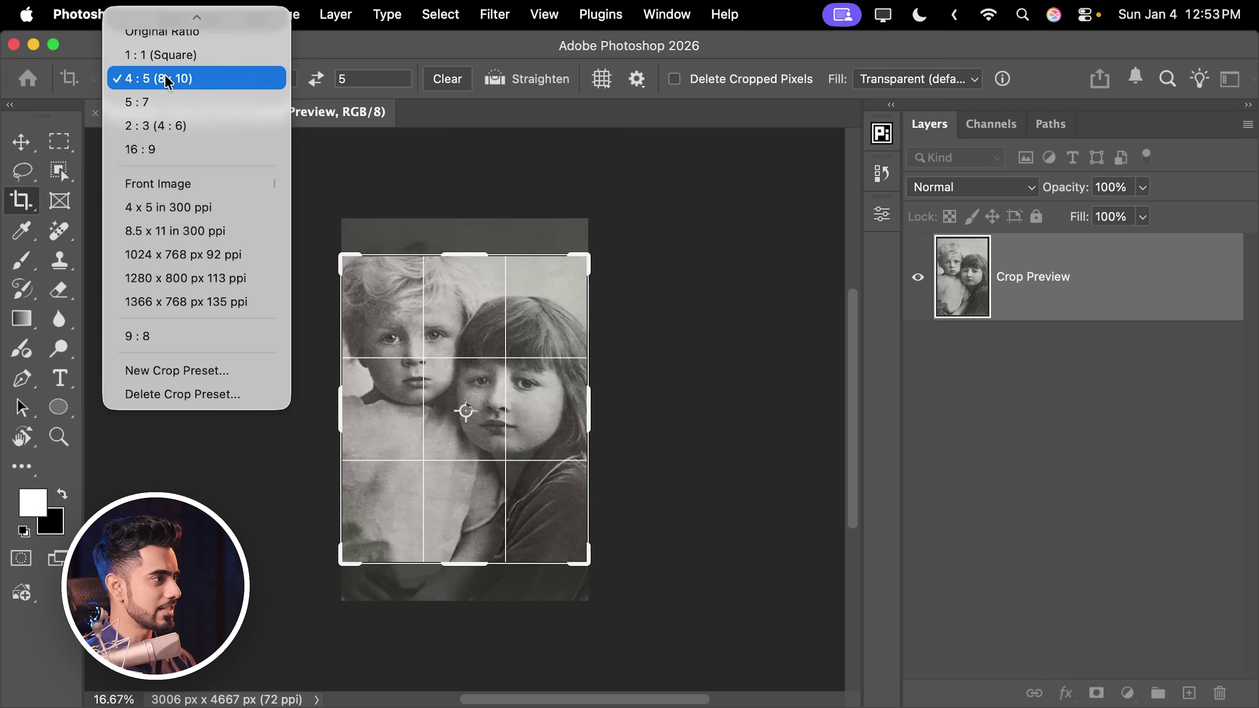
pyautogui.click(170, 128)
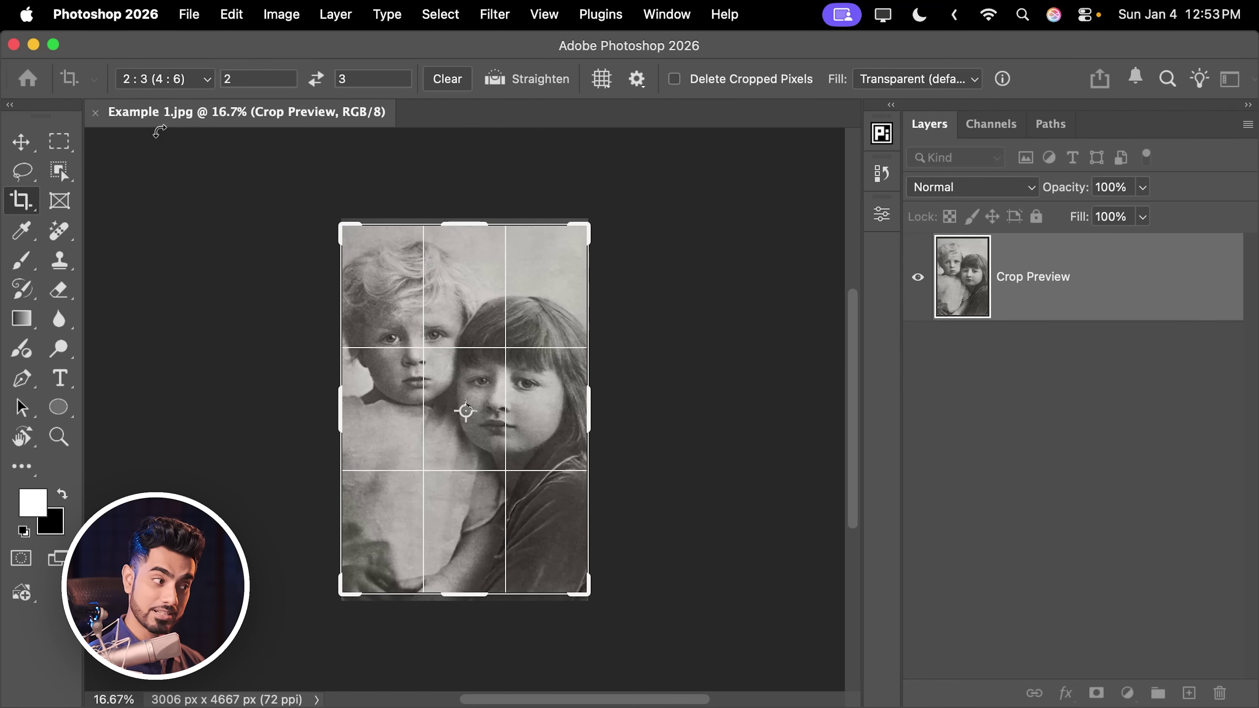
pyautogui.press('Return')
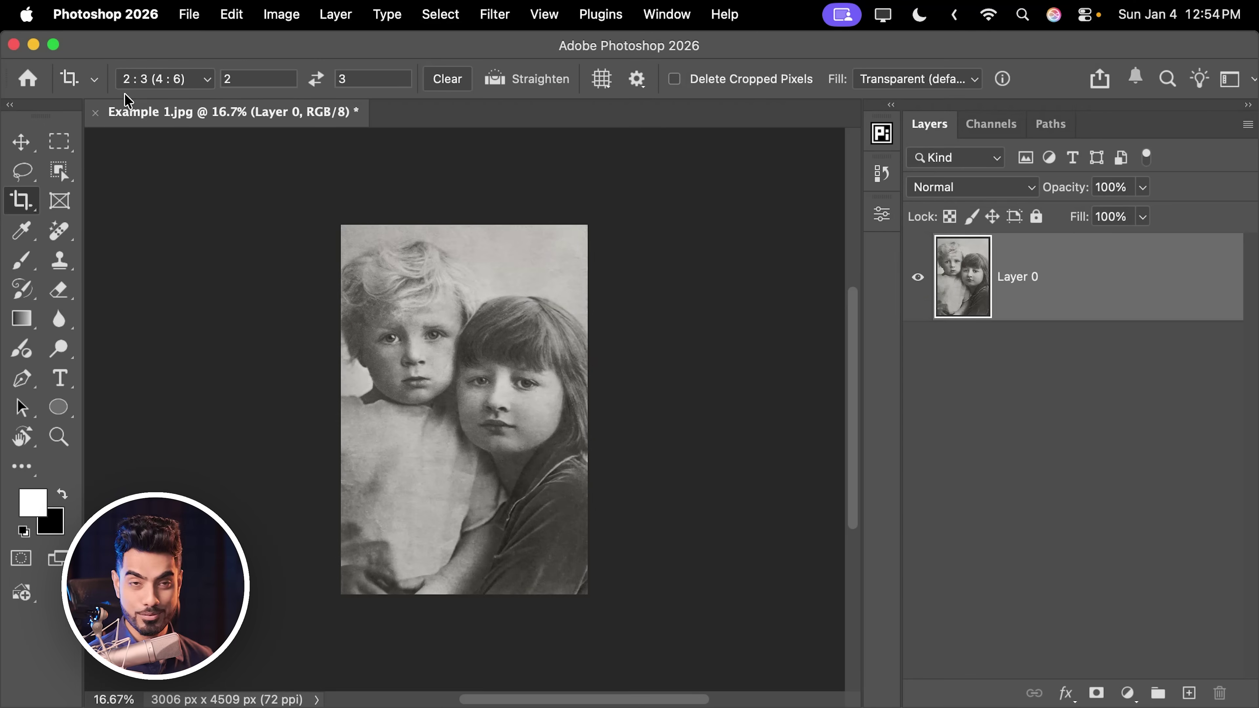
# Step: Export the cropped photo as a quality 7 JPG named "Example 1 - 2 by 3"
pyautogui.click(185, 15)
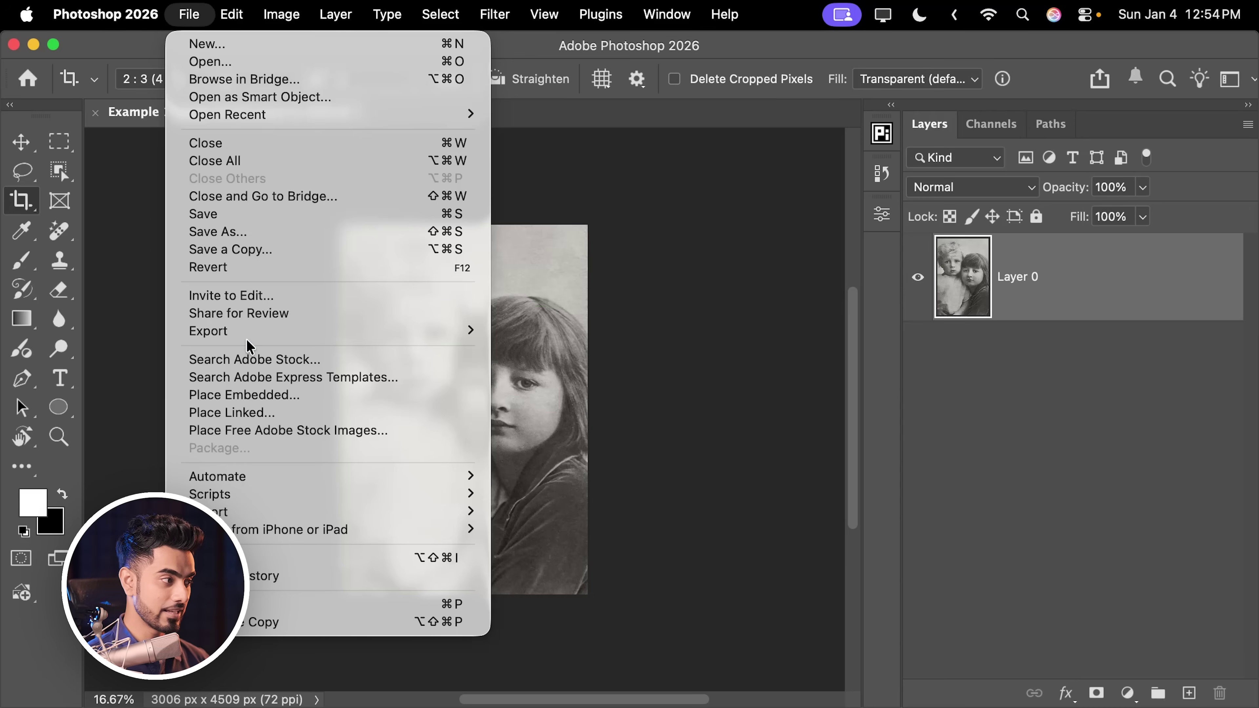
pyautogui.moveTo(268, 334)
pyautogui.click(575, 349)
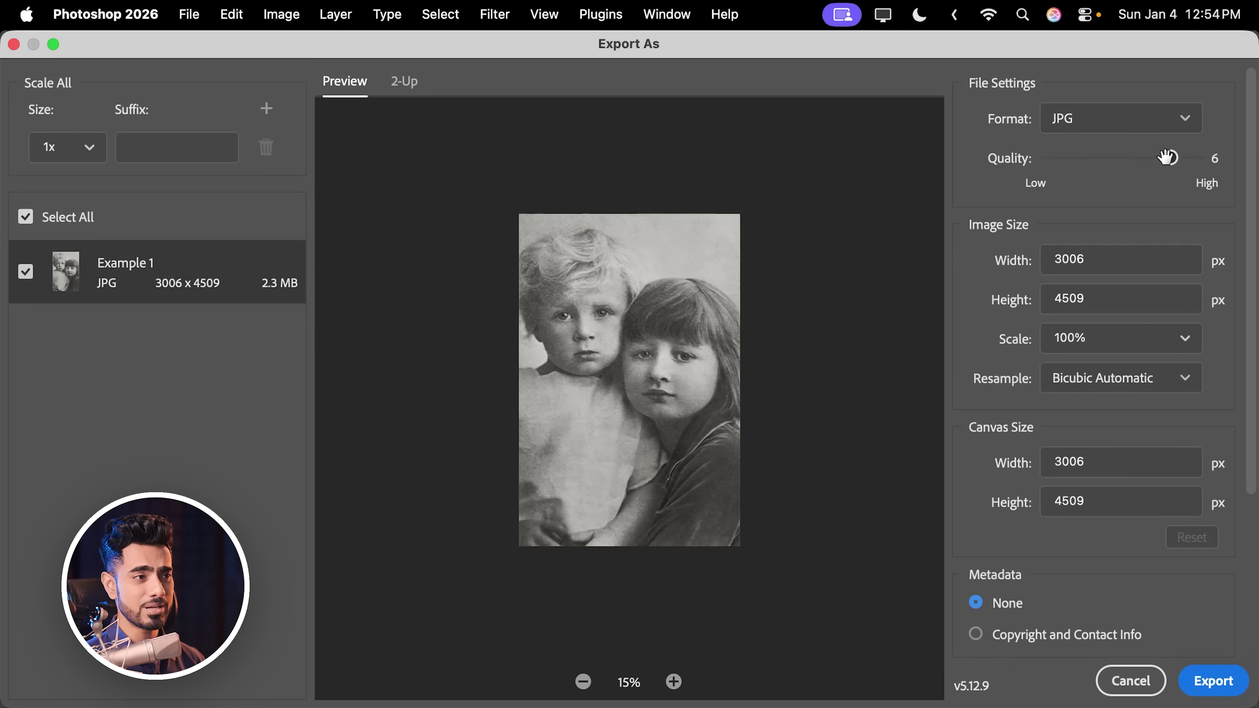
pyautogui.moveTo(1167, 156); pyautogui.dragTo(1195, 158)
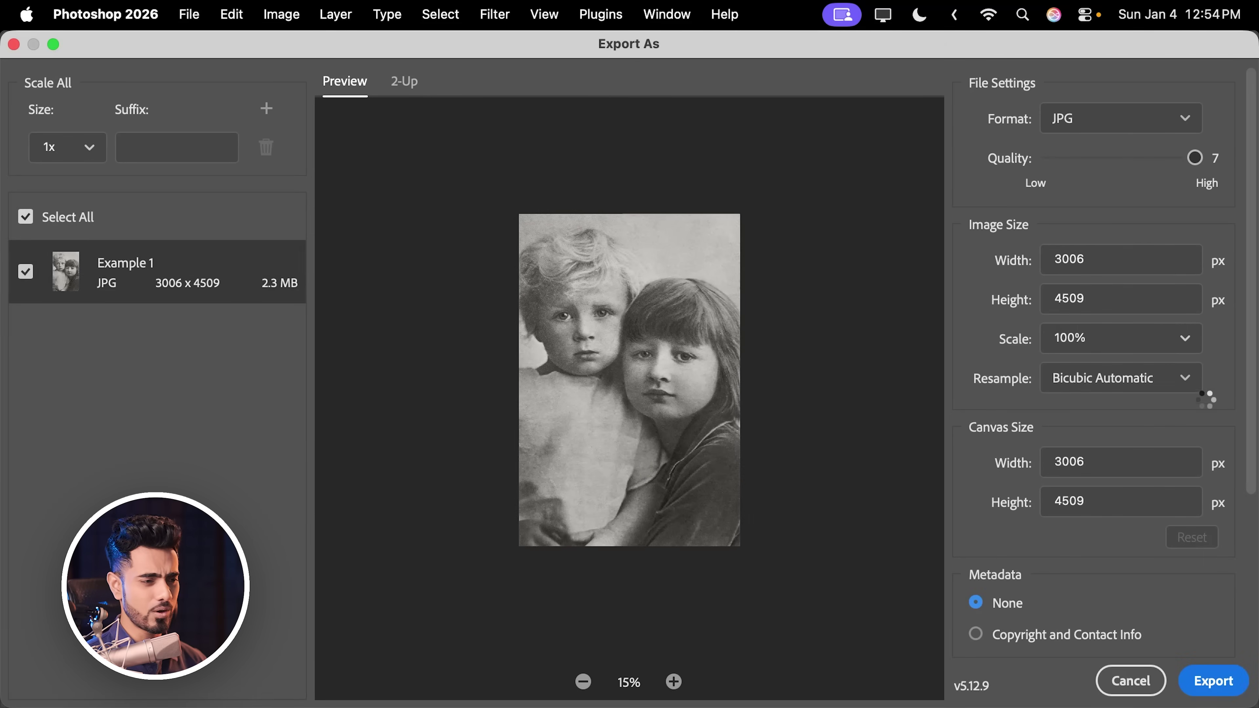
pyautogui.click(1213, 684)
pyautogui.press('Right')
pyautogui.press('BackSpace')
pyautogui.press('BackSpace')
pyautogui.write('- 2 by 3')
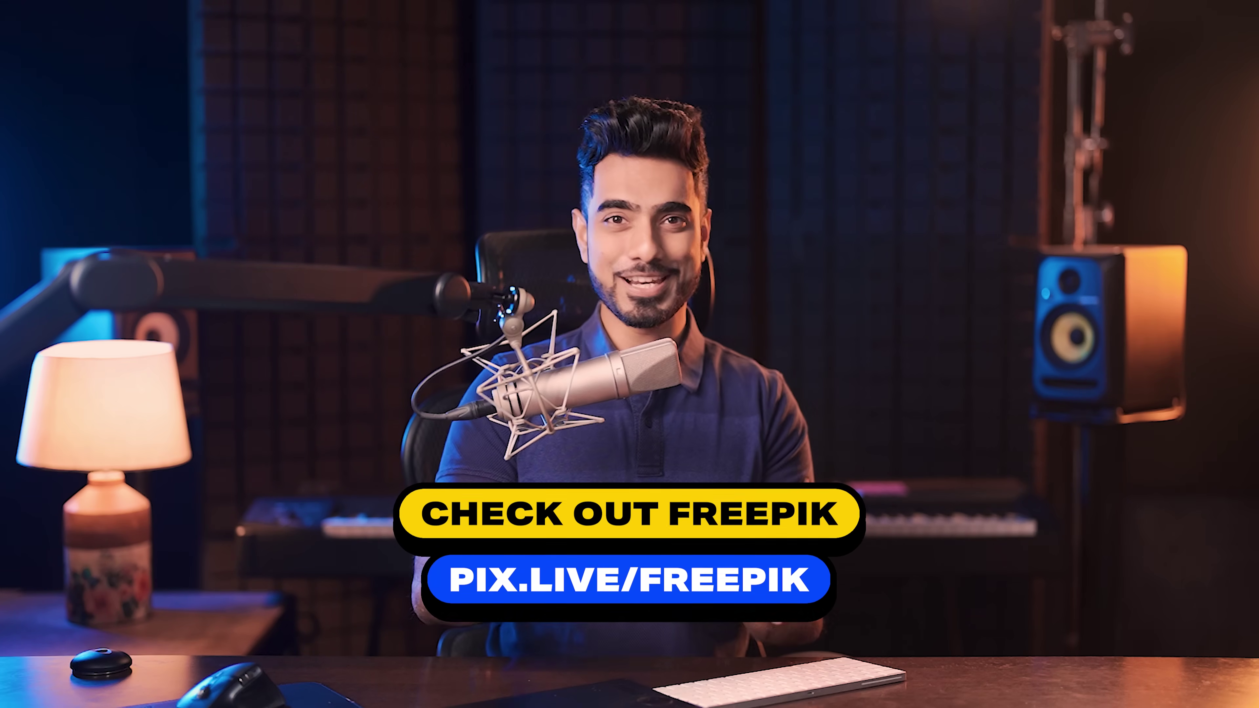
# Step: In Freepik's Image Generator, keep the Seedream 4.5 model and add "Example 1 - 2 by 3.jpg" as a reference image
pyautogui.click(516, 291)
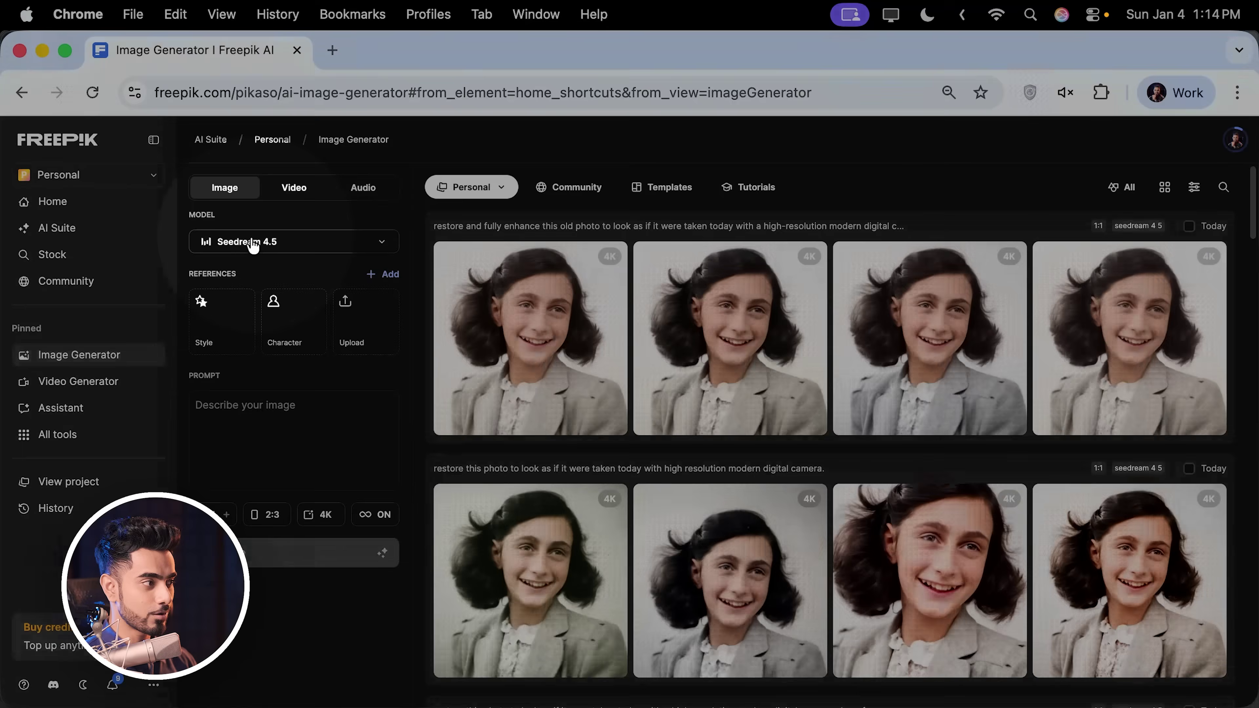
pyautogui.click(249, 243)
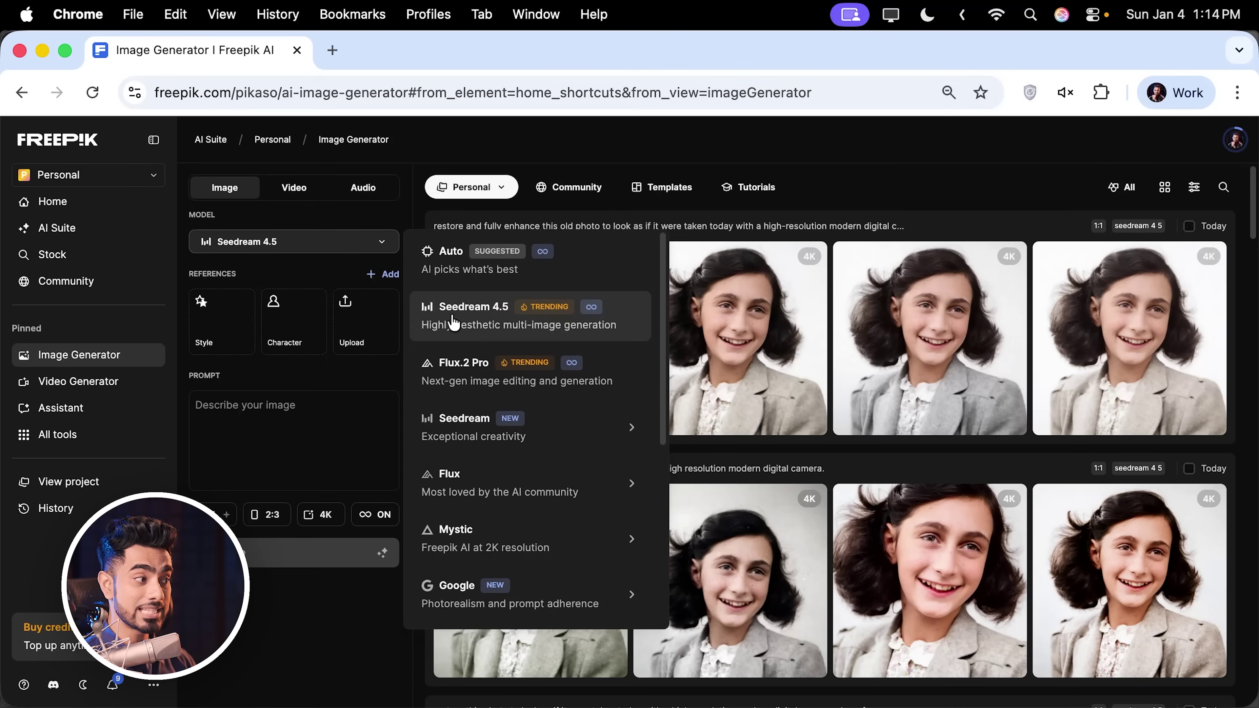
pyautogui.click(348, 221)
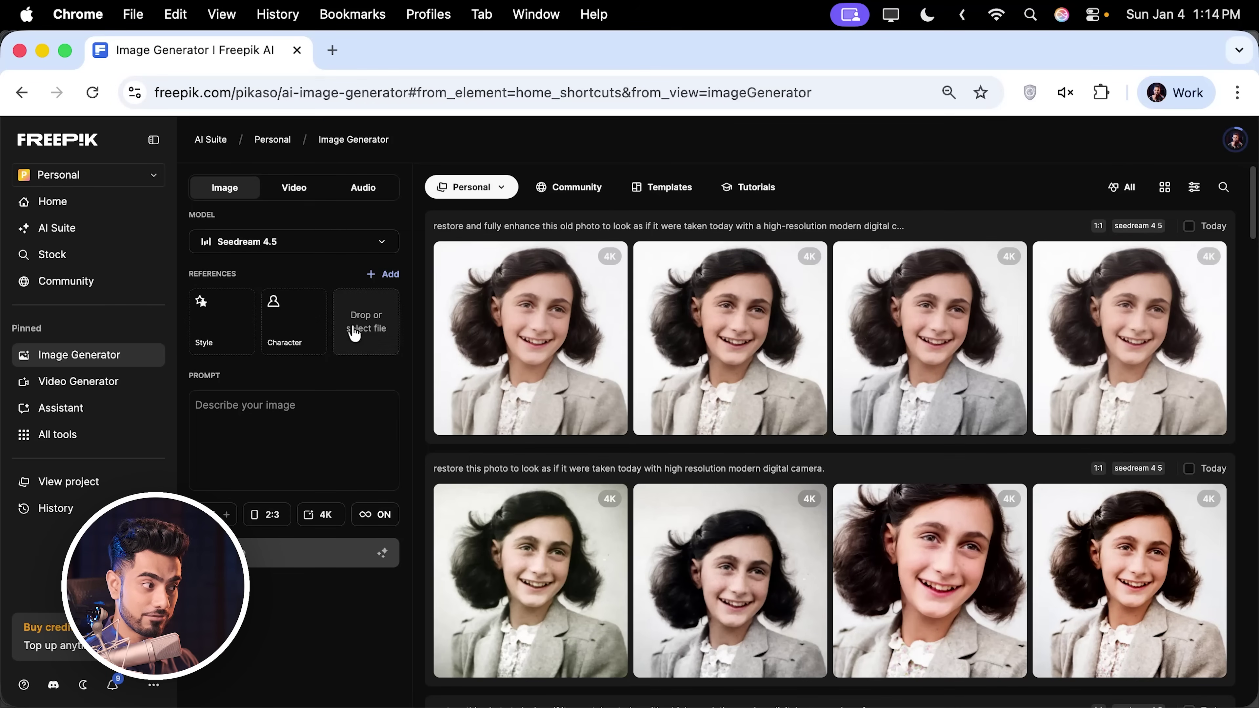
pyautogui.click(274, 695)
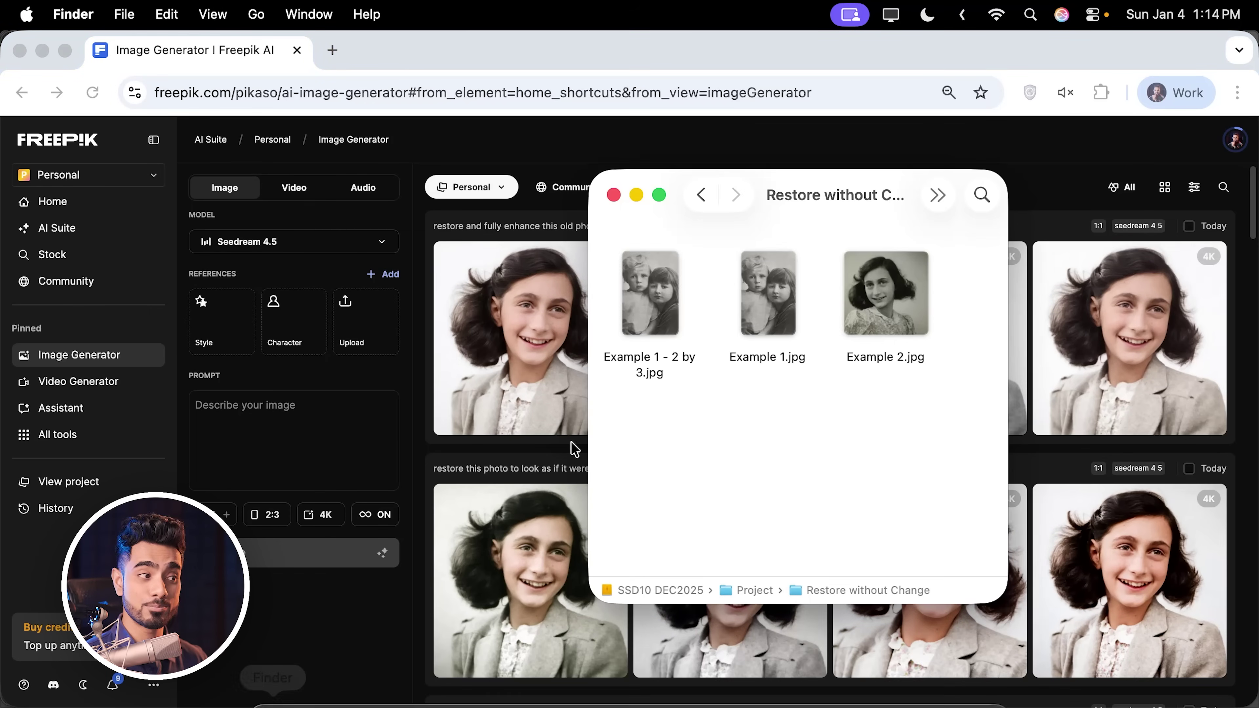
pyautogui.moveTo(650, 297); pyautogui.dragTo(365, 325)
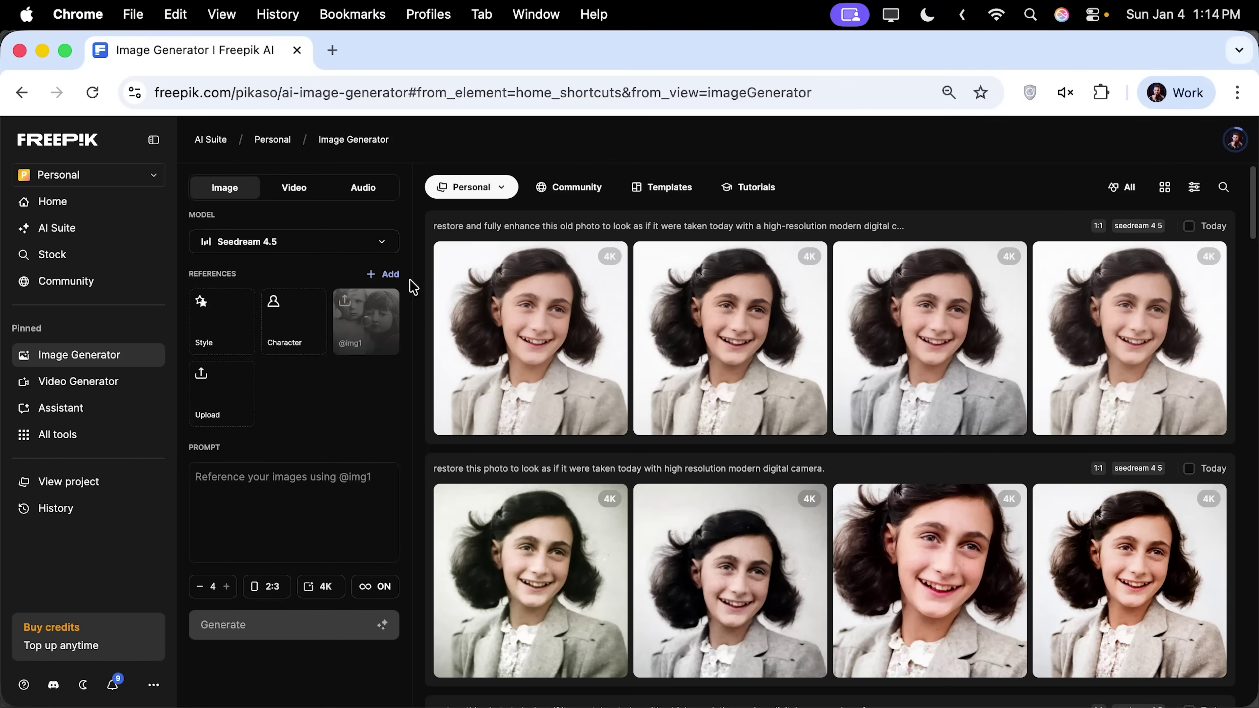
# Step: Set the image generation to 4K resolution and the 2:3 Portrait aspect ratio
pyautogui.click(327, 594)
pyautogui.click(335, 645)
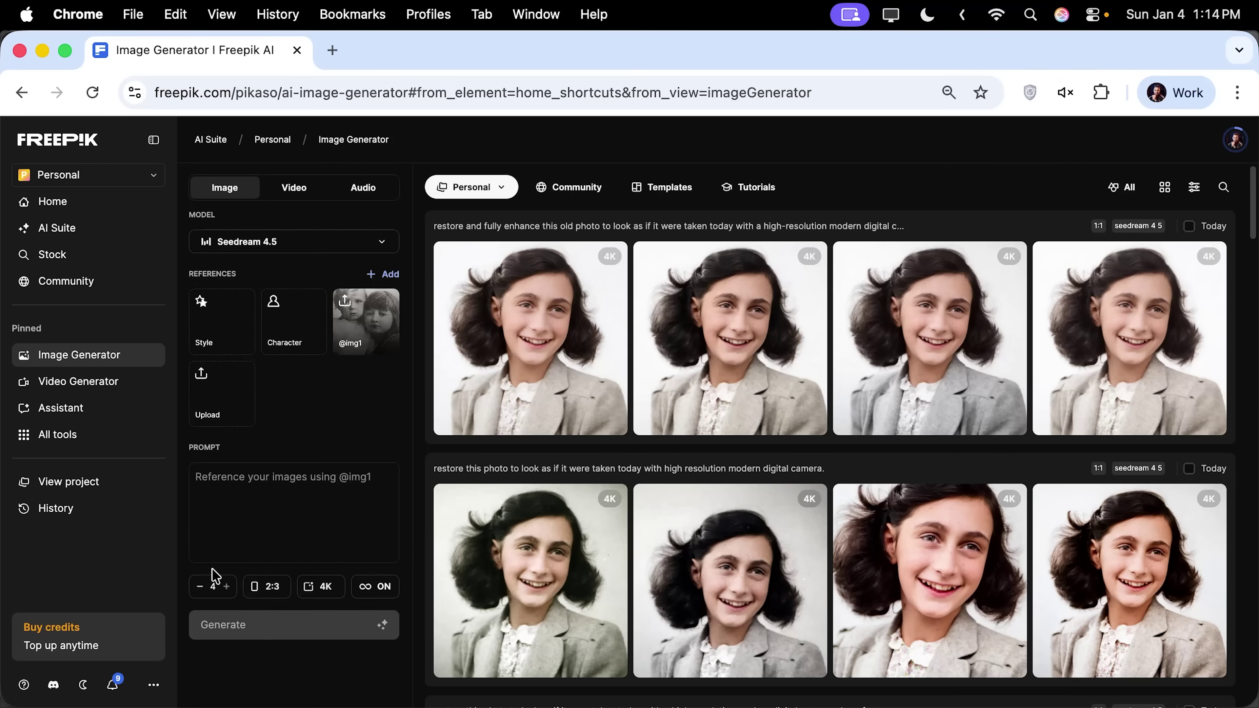
pyautogui.click(272, 589)
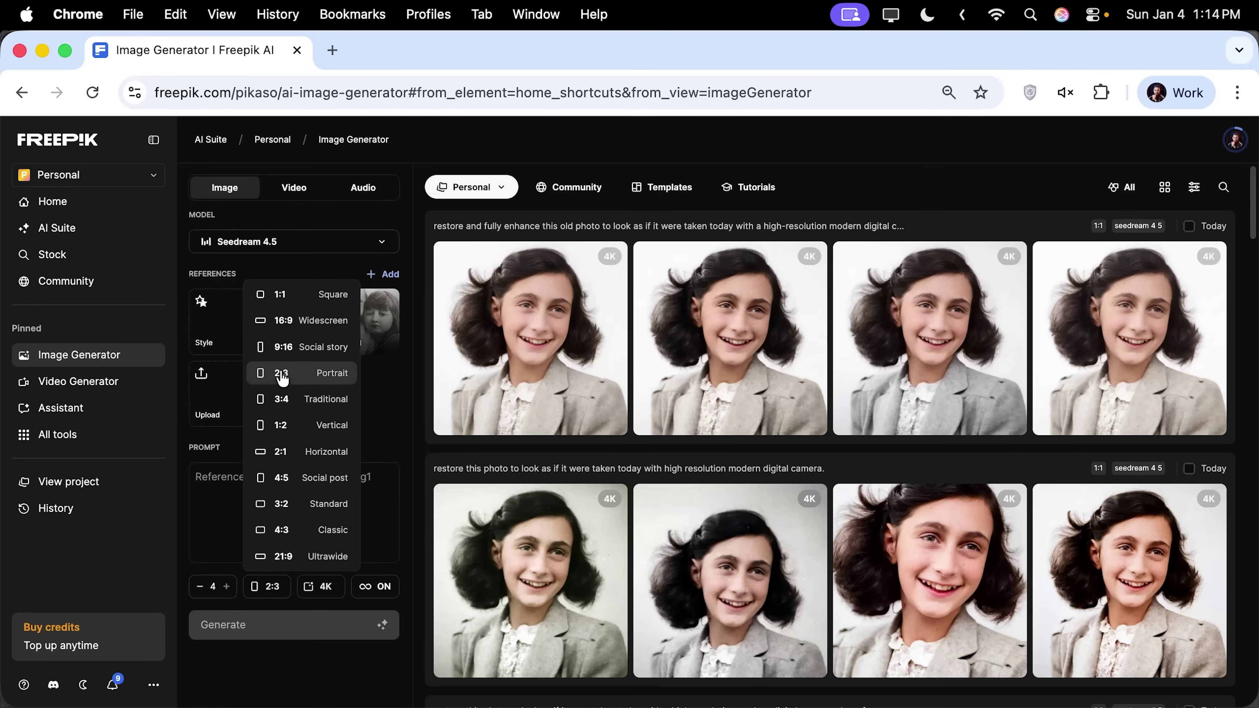
pyautogui.click(284, 380)
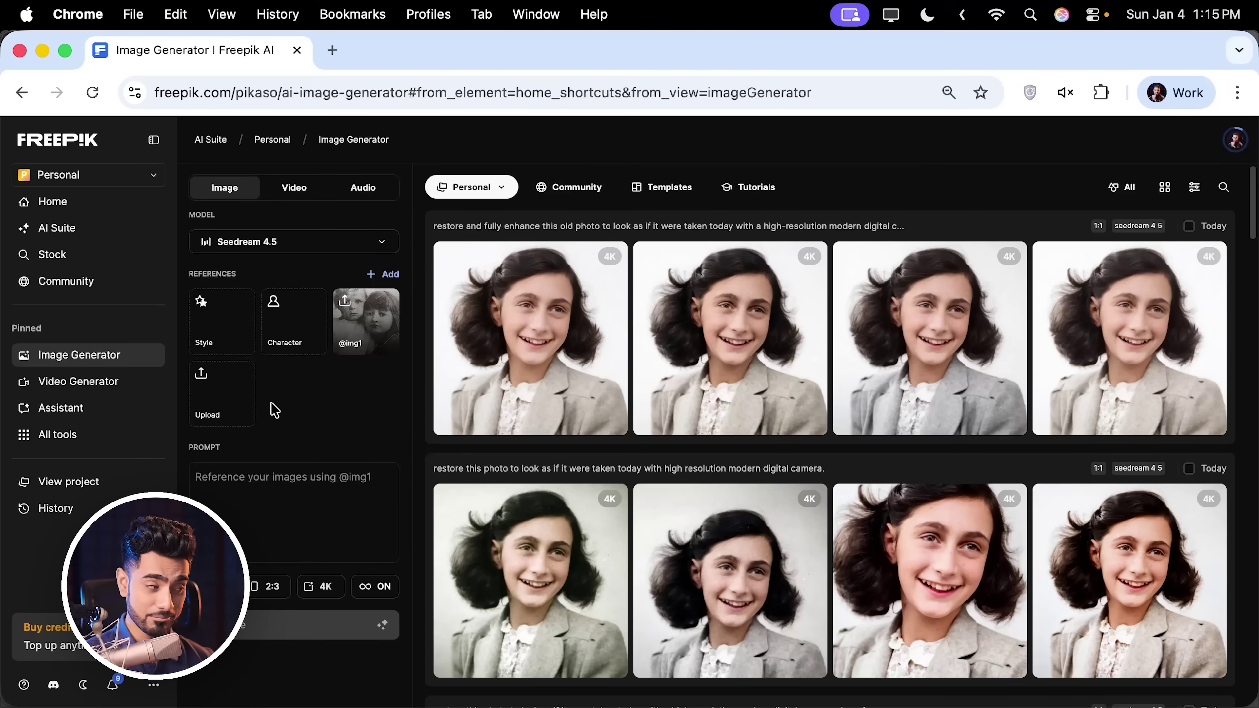
# Step: Enter the prompt "restore this photo to look as if it were taken today with high resolution modern digital camera, in color." and enable AI prompt
pyautogui.click(262, 484)
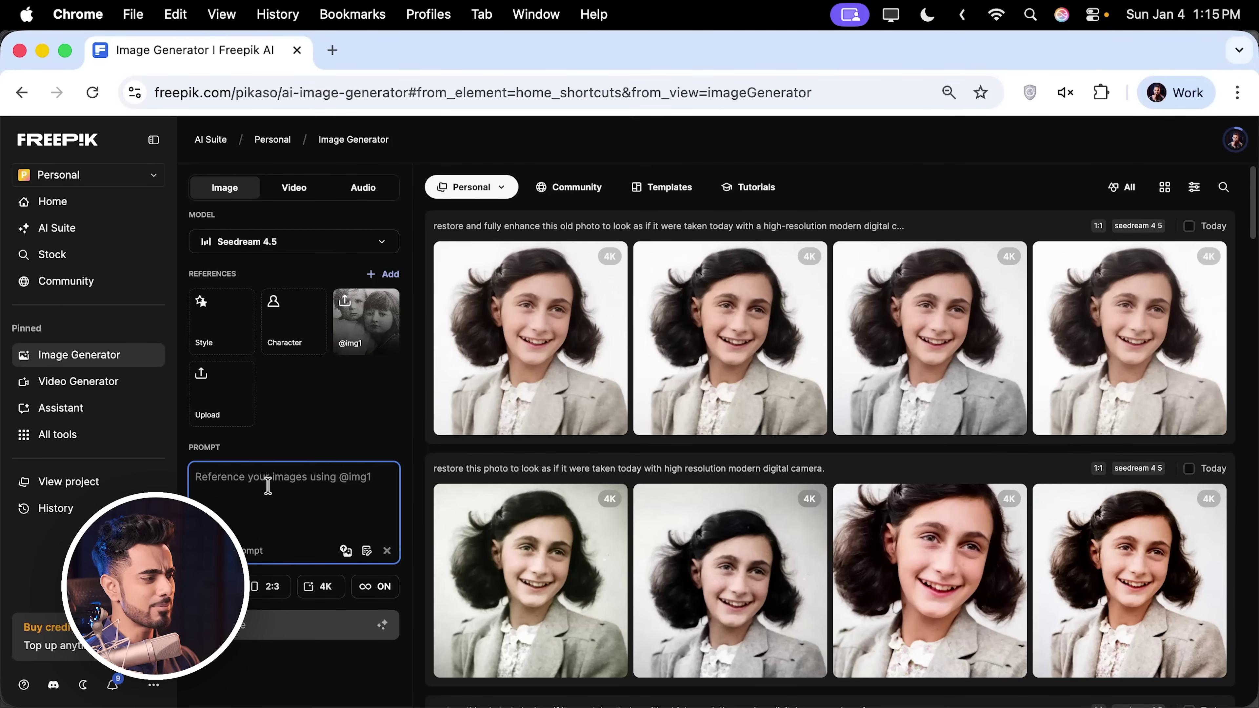
pyautogui.write('restore this photo to look as if it were taken today with high resolution modern digital camera.')
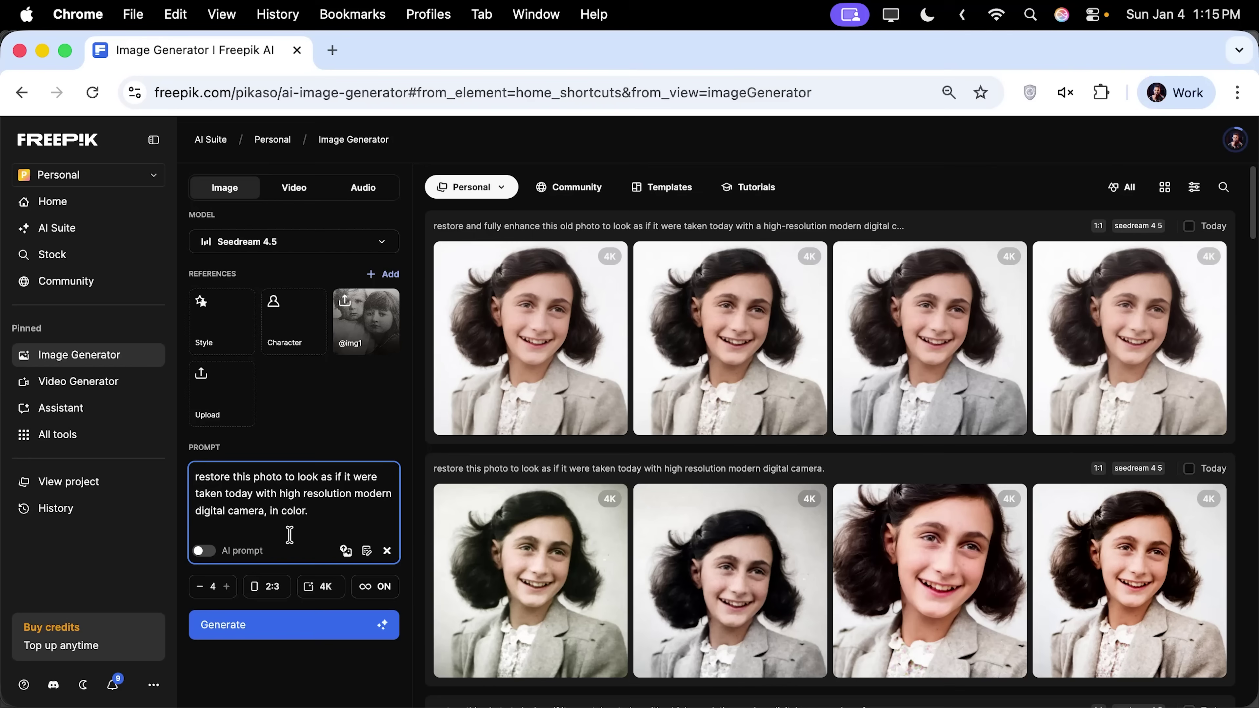
pyautogui.click(208, 553)
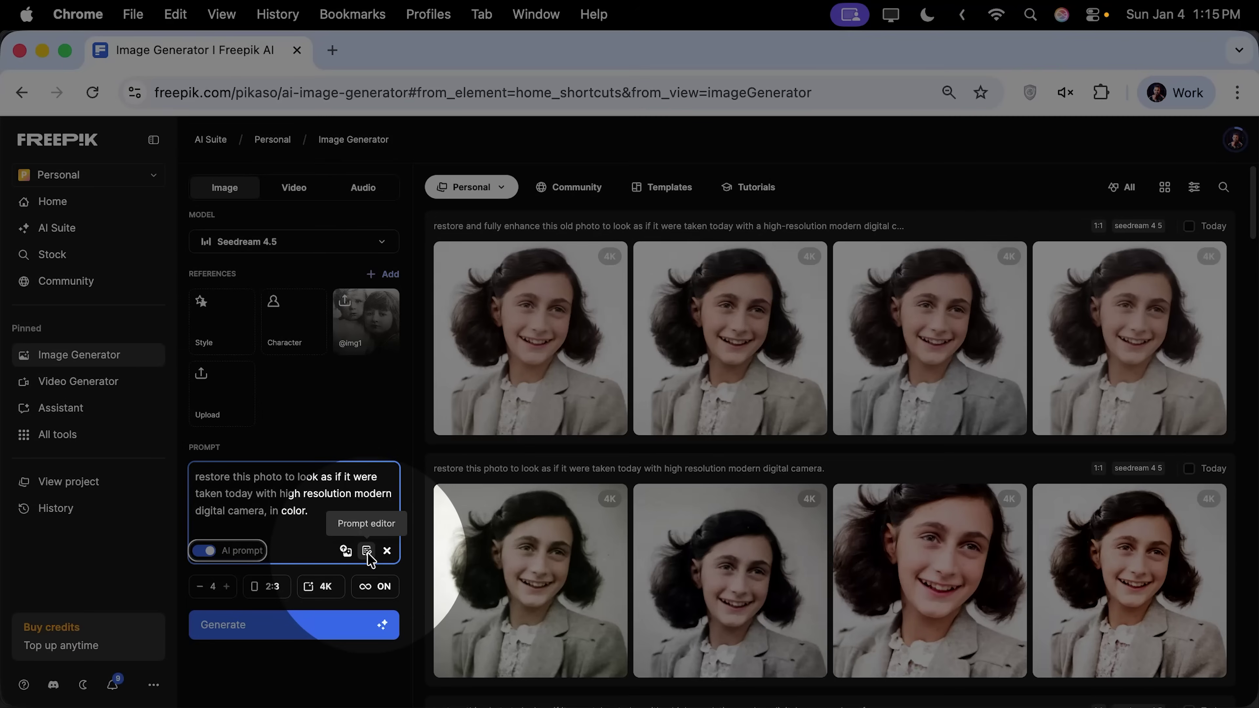
# Step: Enhance the color restoration prompt in the prompt editor, and generate four images from the applied version
pyautogui.click(367, 552)
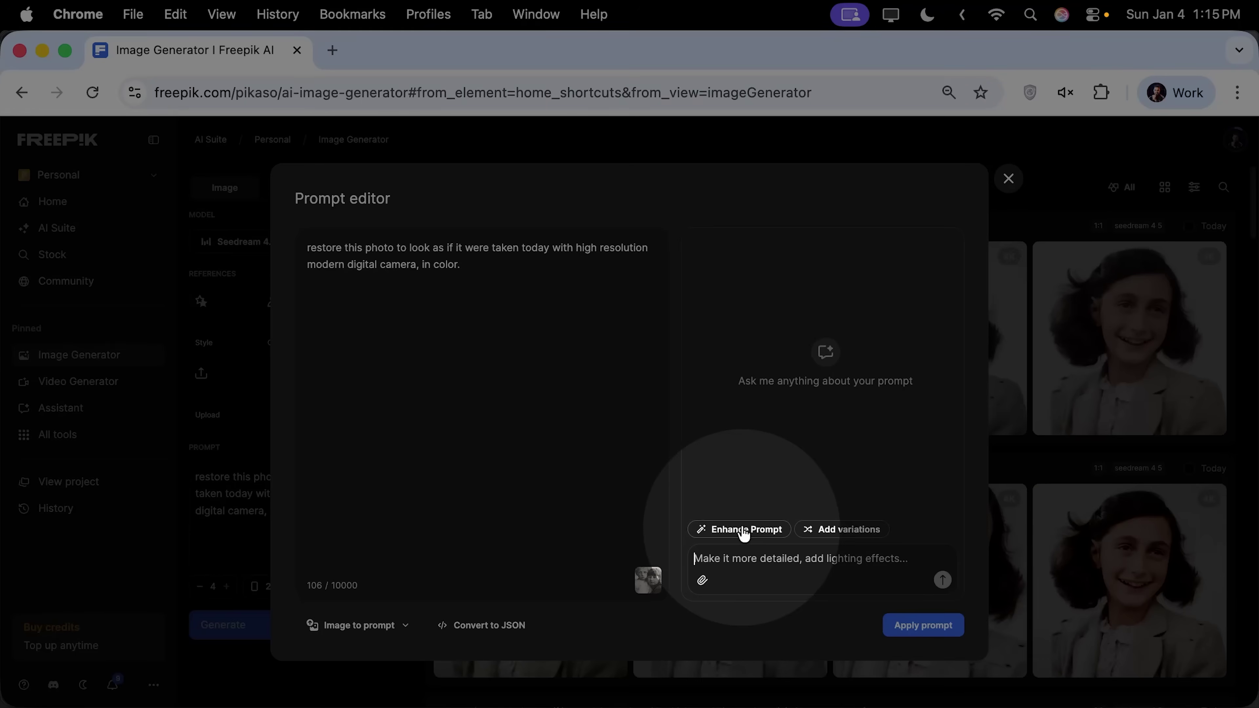
pyautogui.click(744, 528)
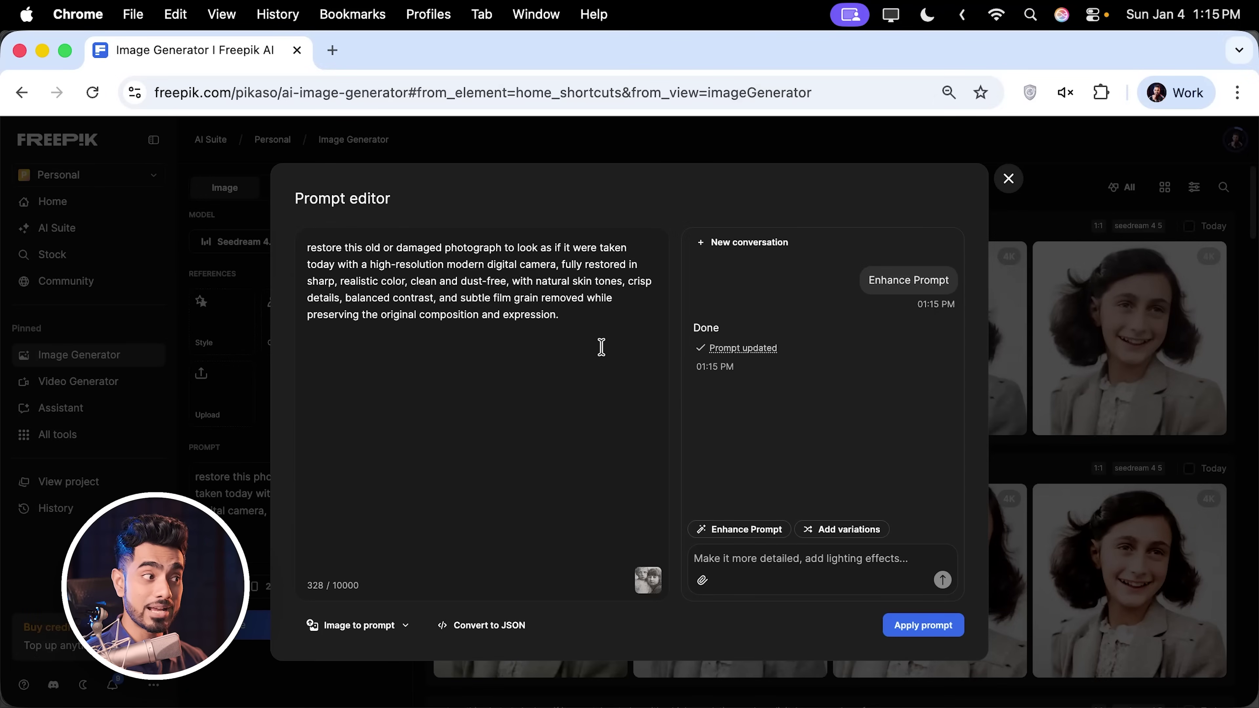
pyautogui.click(923, 625)
pyautogui.scroll(-1, 297, 620)
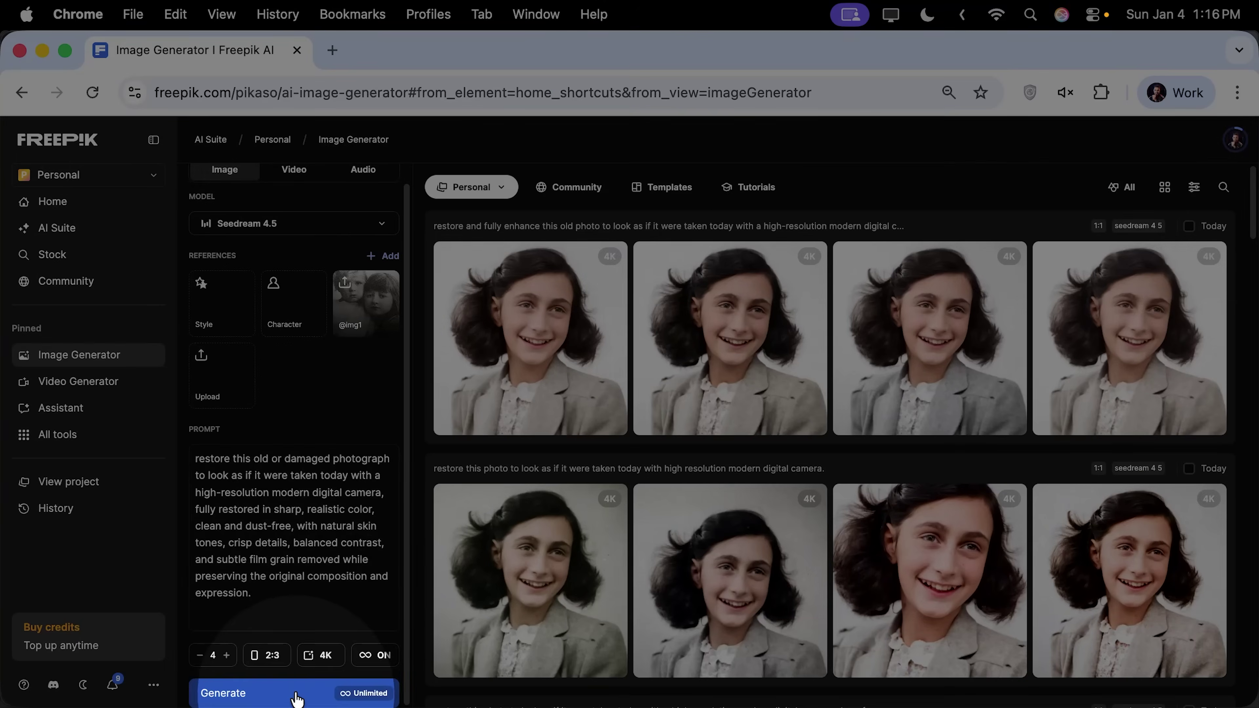
pyautogui.click(297, 694)
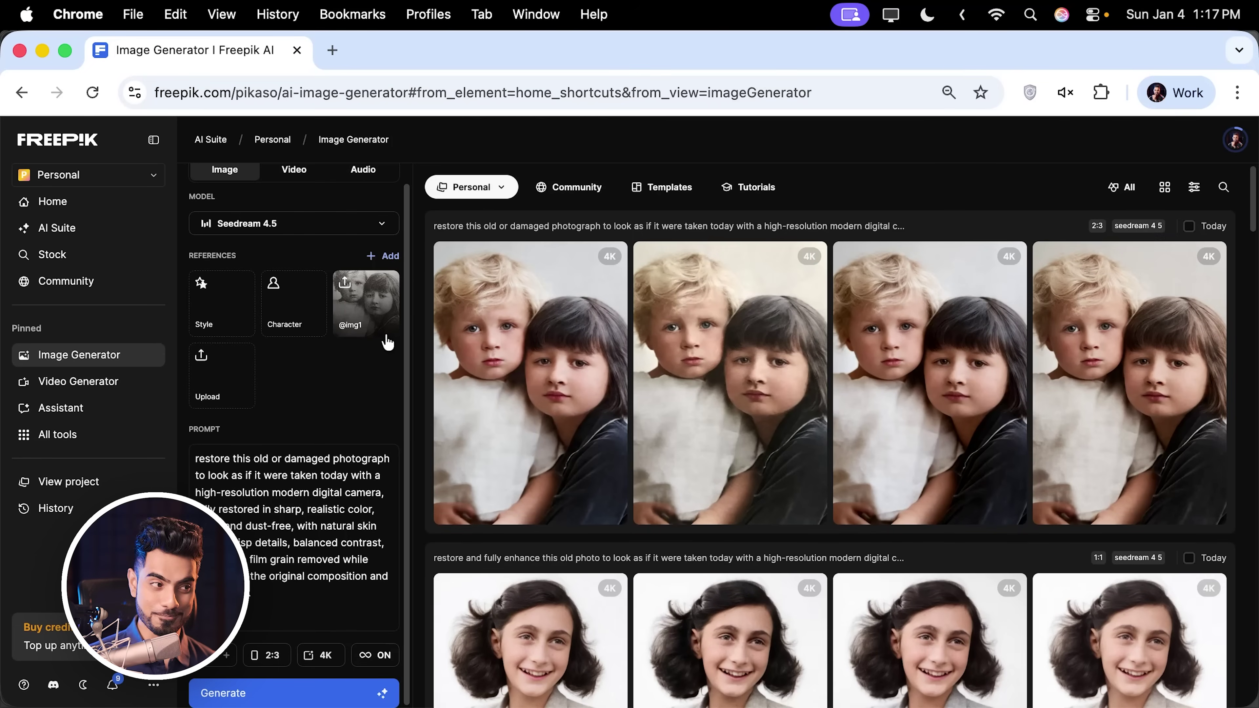
# Step: Open the third restored image and download it as a PNG to the Restore without Change folder, with a file name starting with "Fre"
pyautogui.click(944, 382)
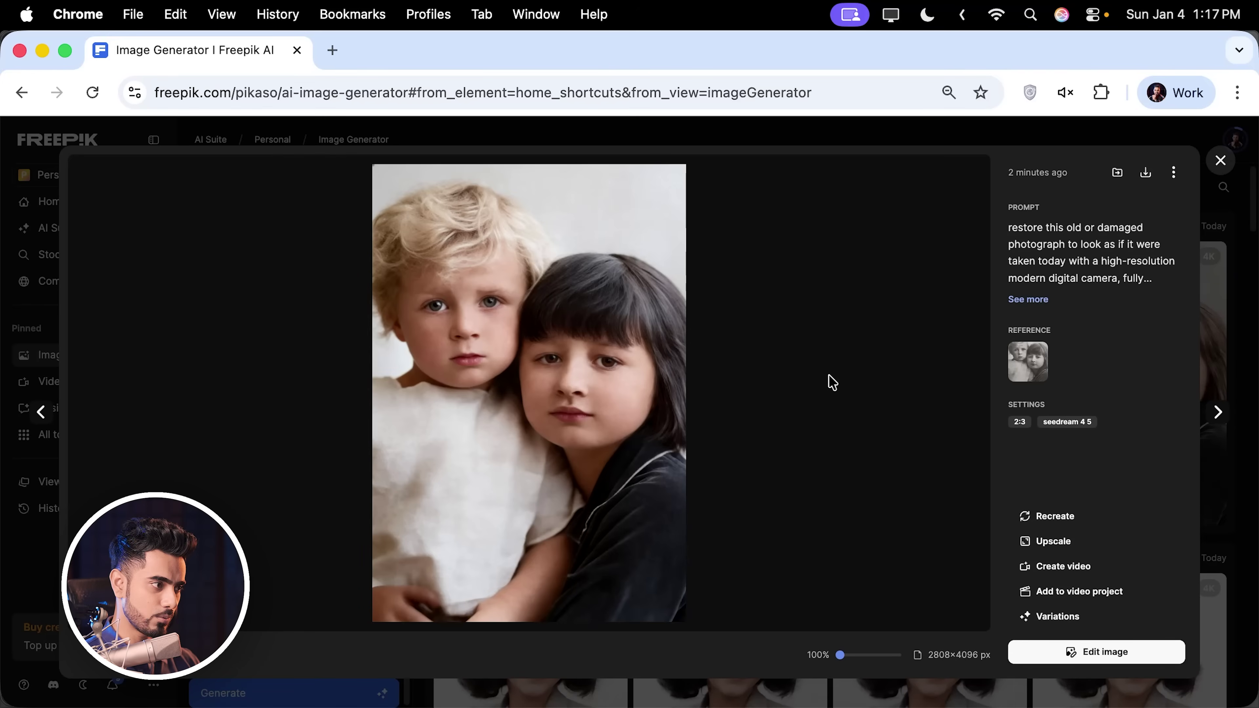
pyautogui.click(1145, 172)
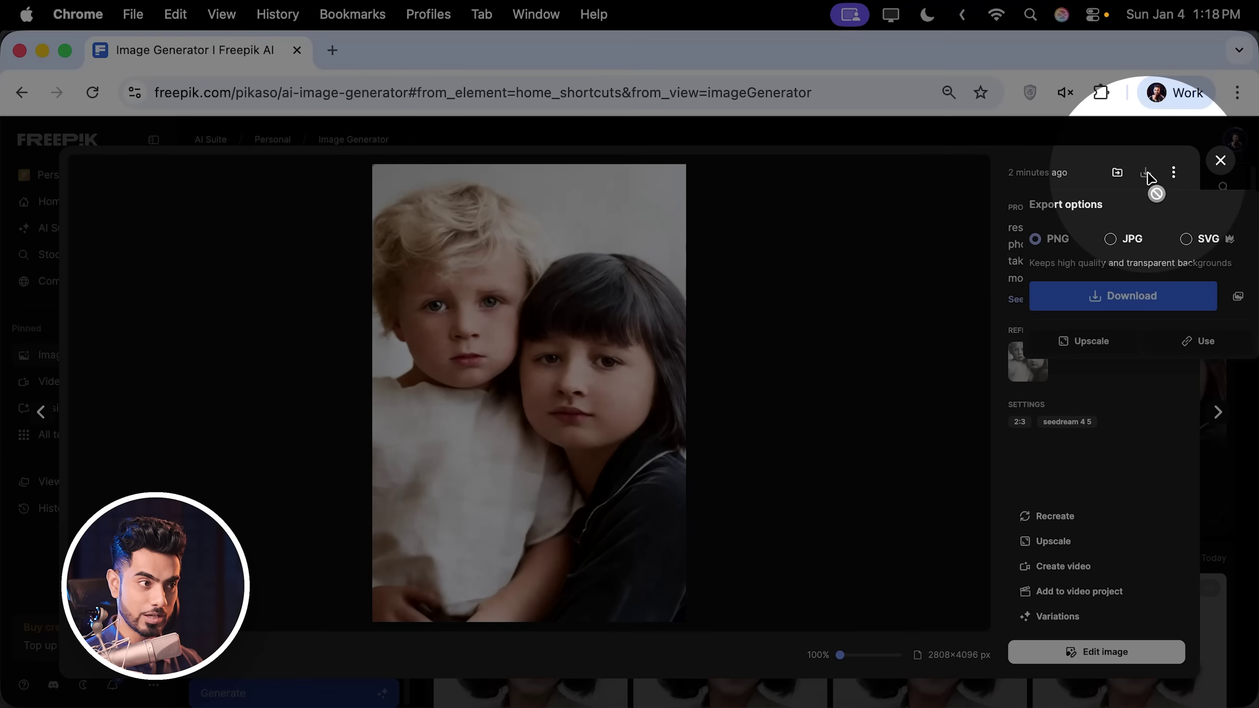
pyautogui.click(1104, 300)
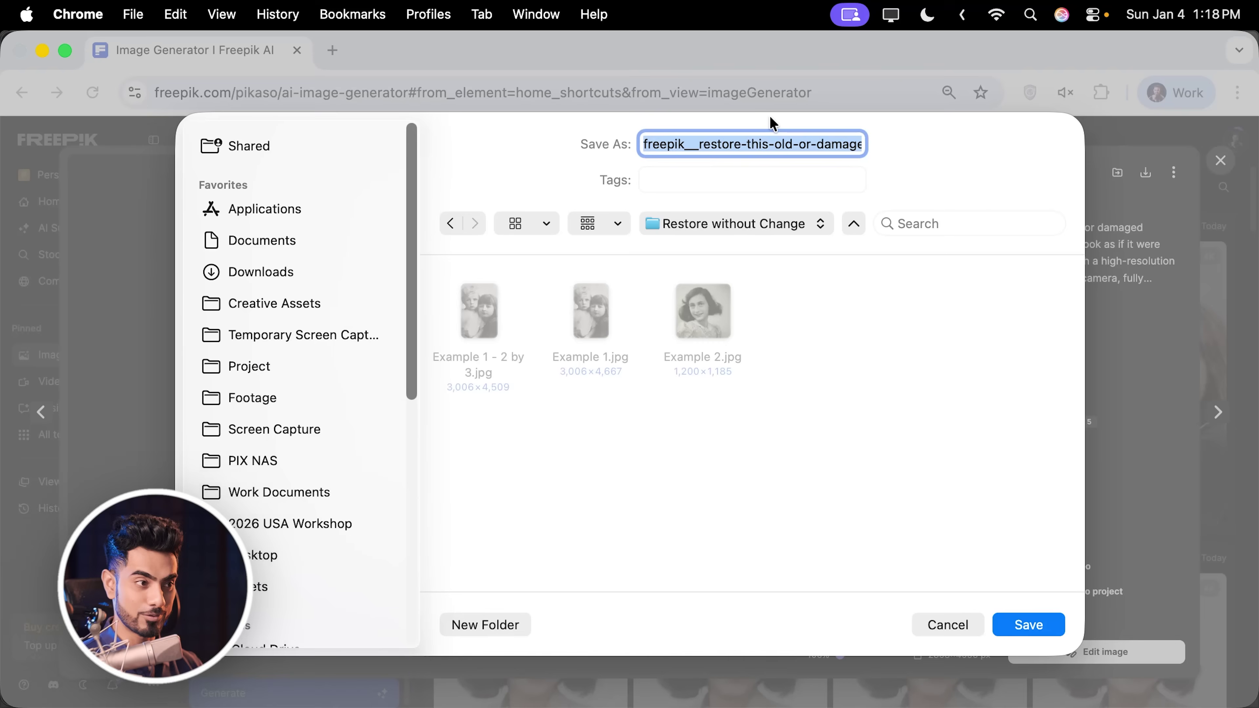
pyautogui.write('Fre')
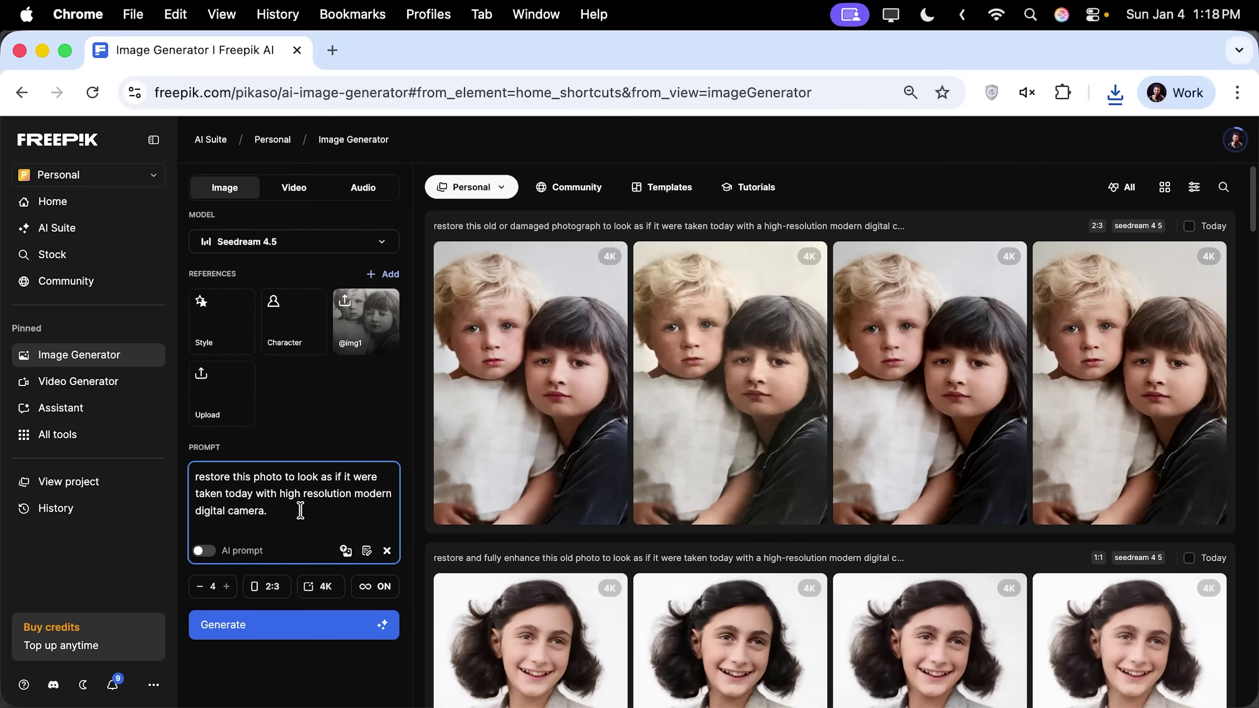
# Step: Turn on AI prompt and enhance the restoration prompt that omits "in color", generating another four images from it
pyautogui.click(203, 550)
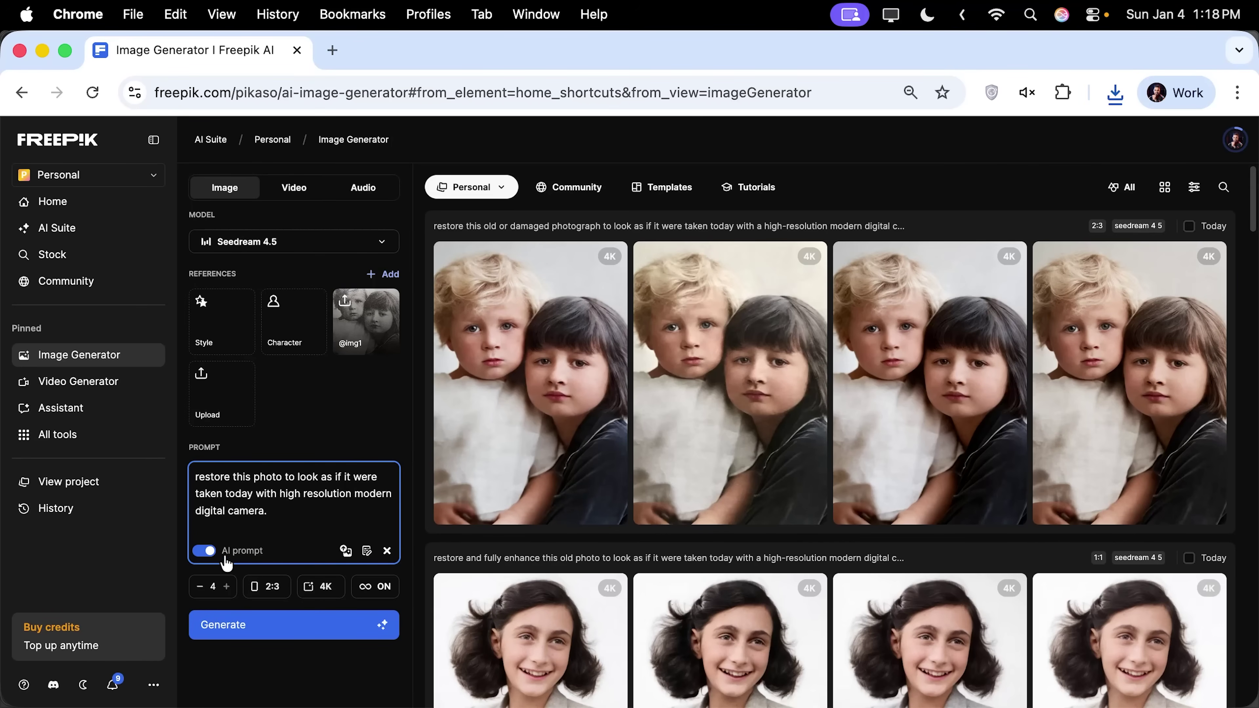
pyautogui.click(367, 551)
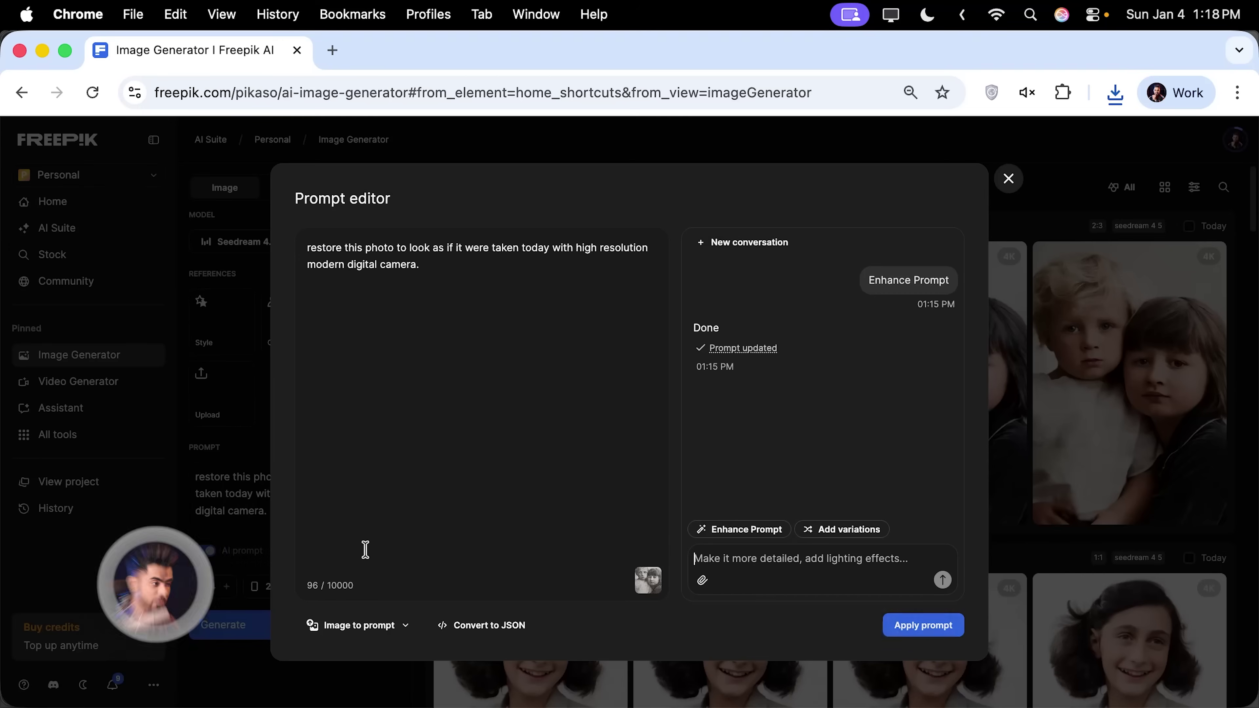
pyautogui.click(744, 532)
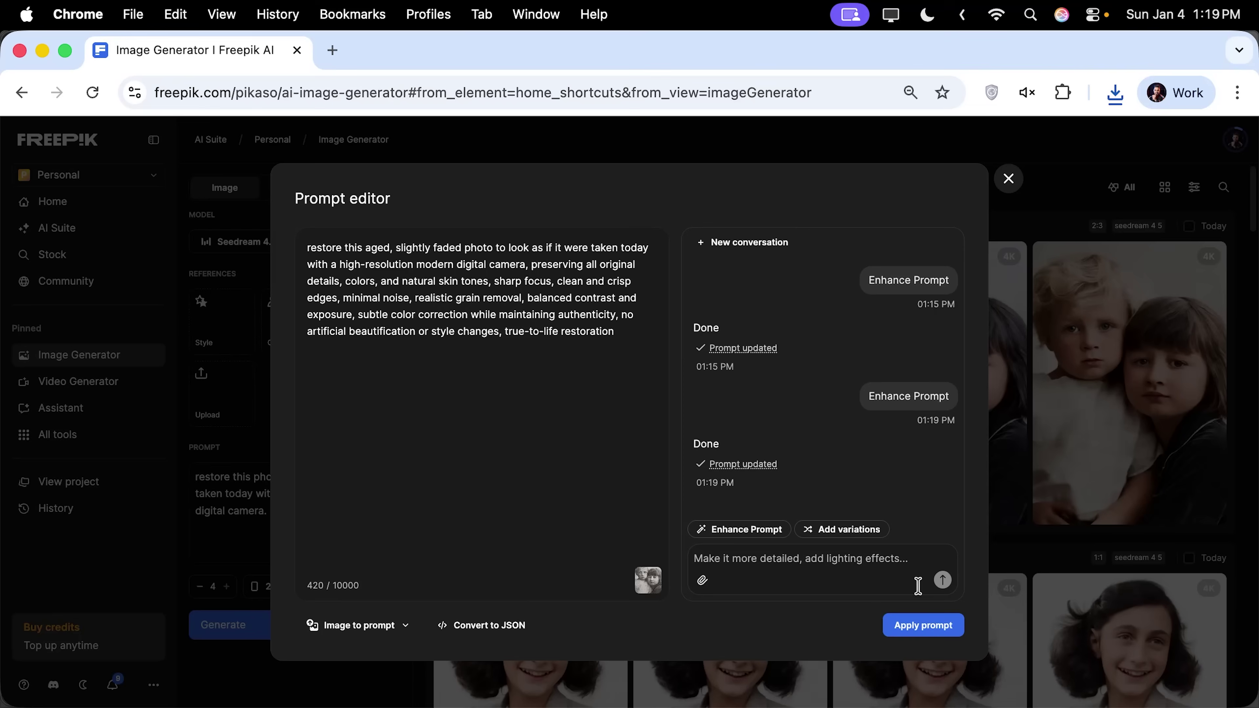
pyautogui.click(923, 625)
pyautogui.scroll(-1, 409, 590)
pyautogui.scroll(-1, 410, 590)
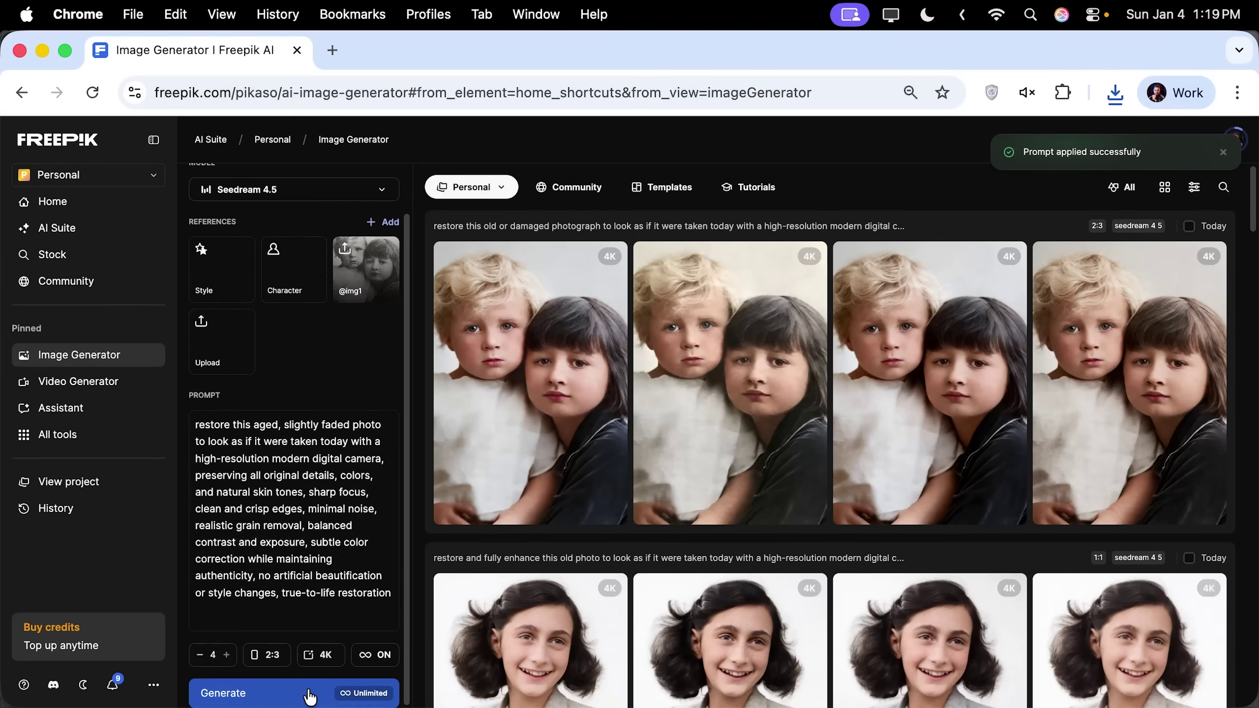
pyautogui.click(310, 694)
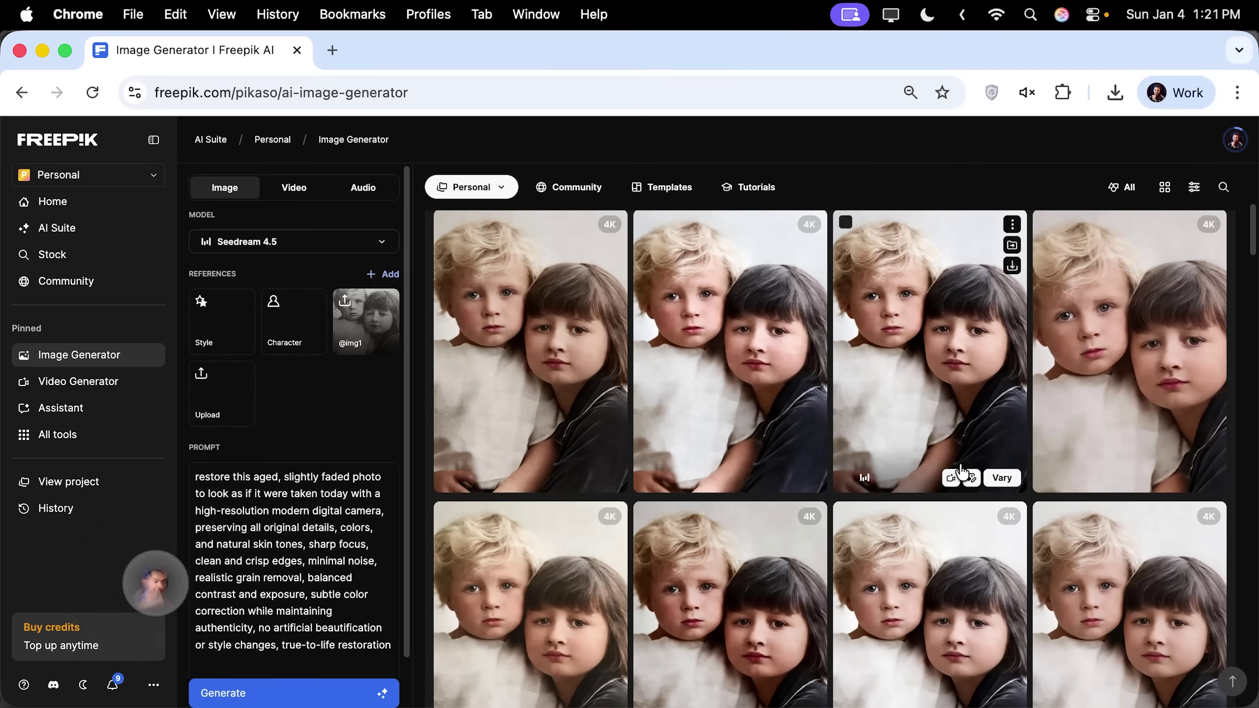
# Step: Open the fourth image in the second row of generated results and download it as a PNG
pyautogui.scroll(-2, 1099, 488)
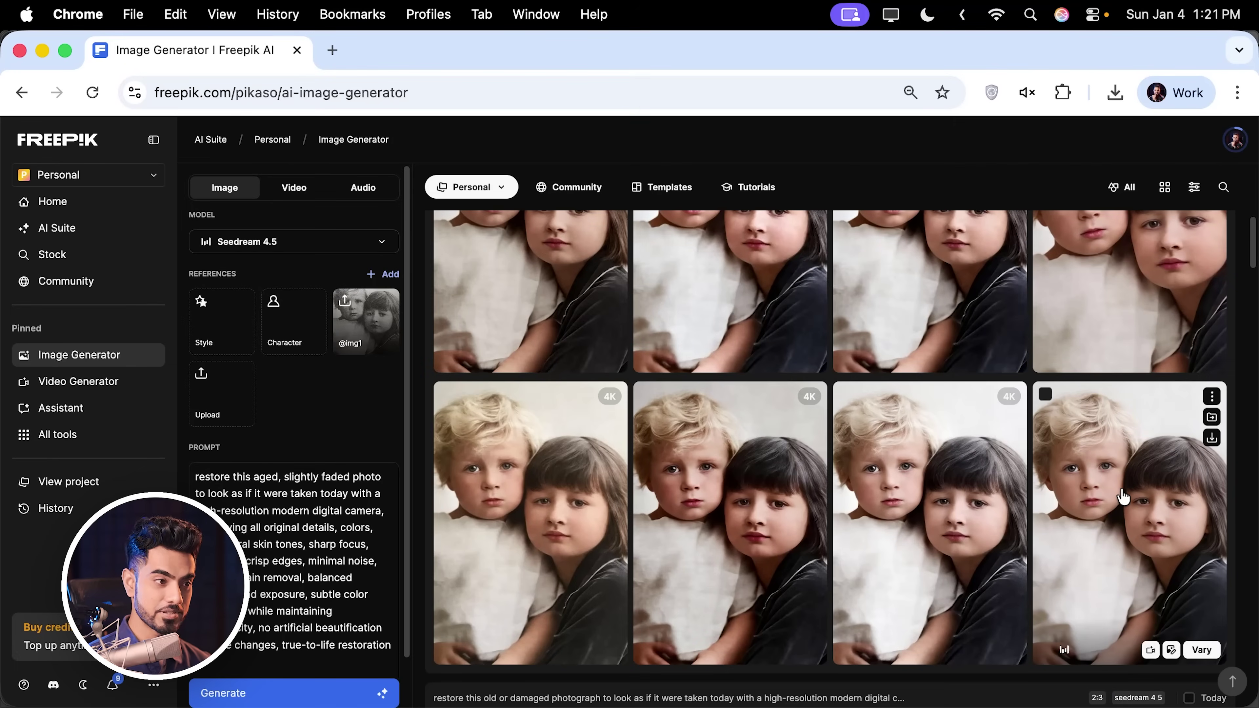
pyautogui.click(1122, 496)
pyautogui.click(1145, 173)
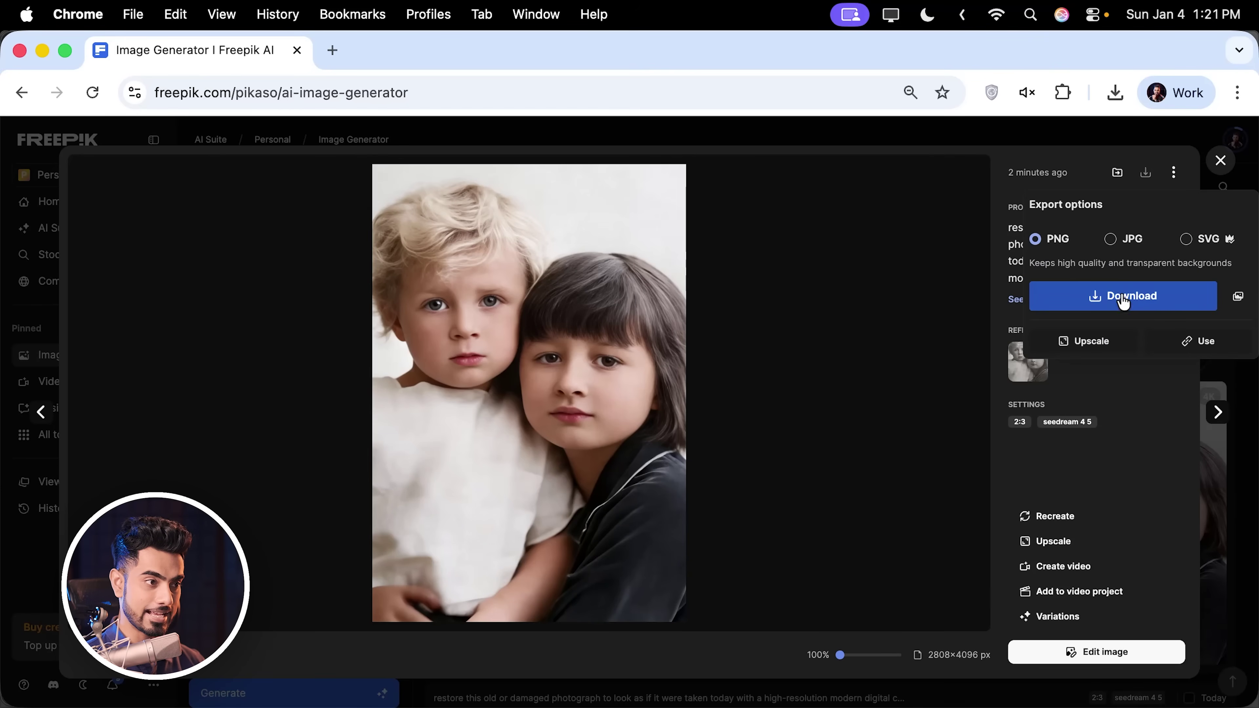
pyautogui.click(1119, 303)
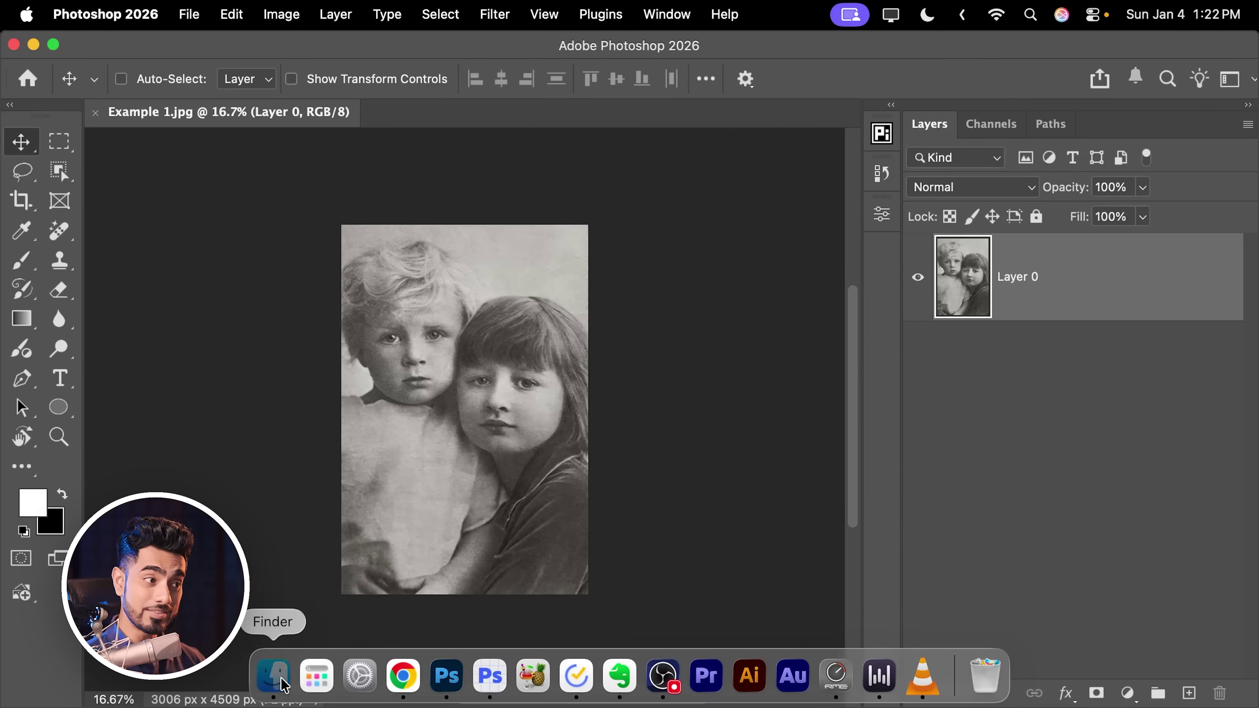
# Step: Place Freepik Export.png and Freepik Export 2.png from the Restore without Change folder into the Example 1.jpg document in Photoshop
pyautogui.click(281, 679)
pyautogui.click(804, 315)
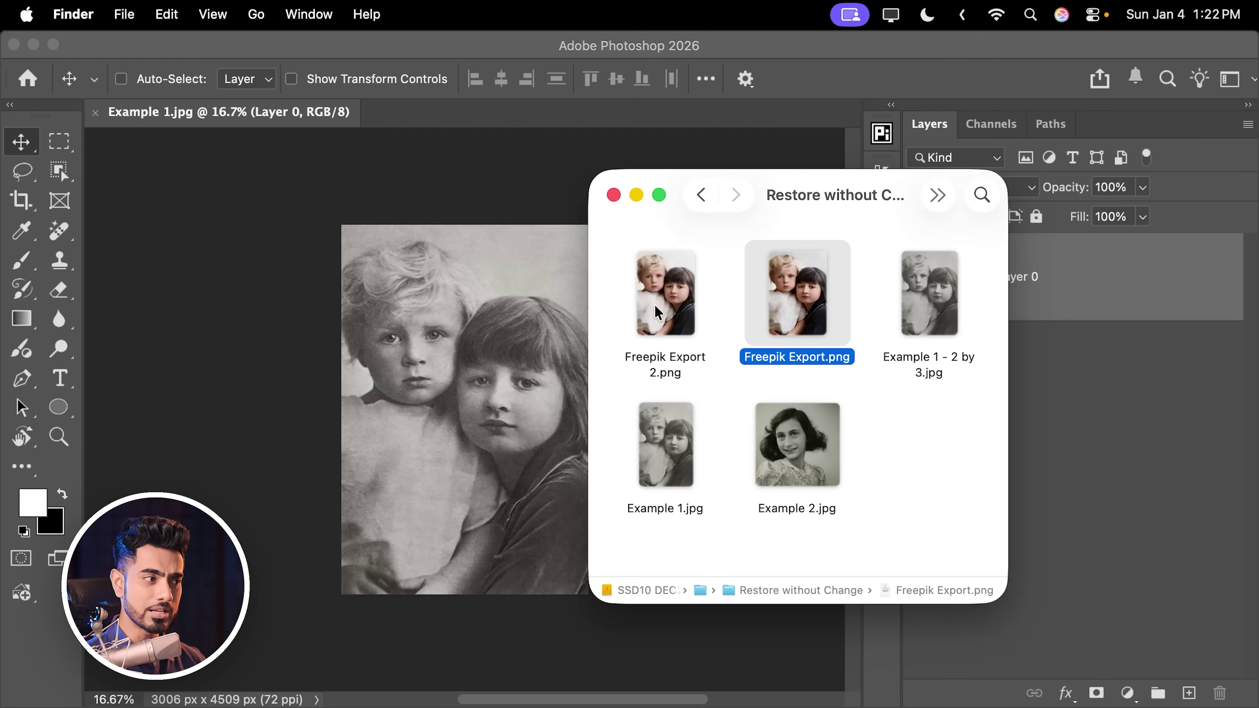
pyautogui.keyDown('super'); pyautogui.click(686, 297); pyautogui.keyUp('super')
pyautogui.moveTo(809, 282); pyautogui.dragTo(469, 362)
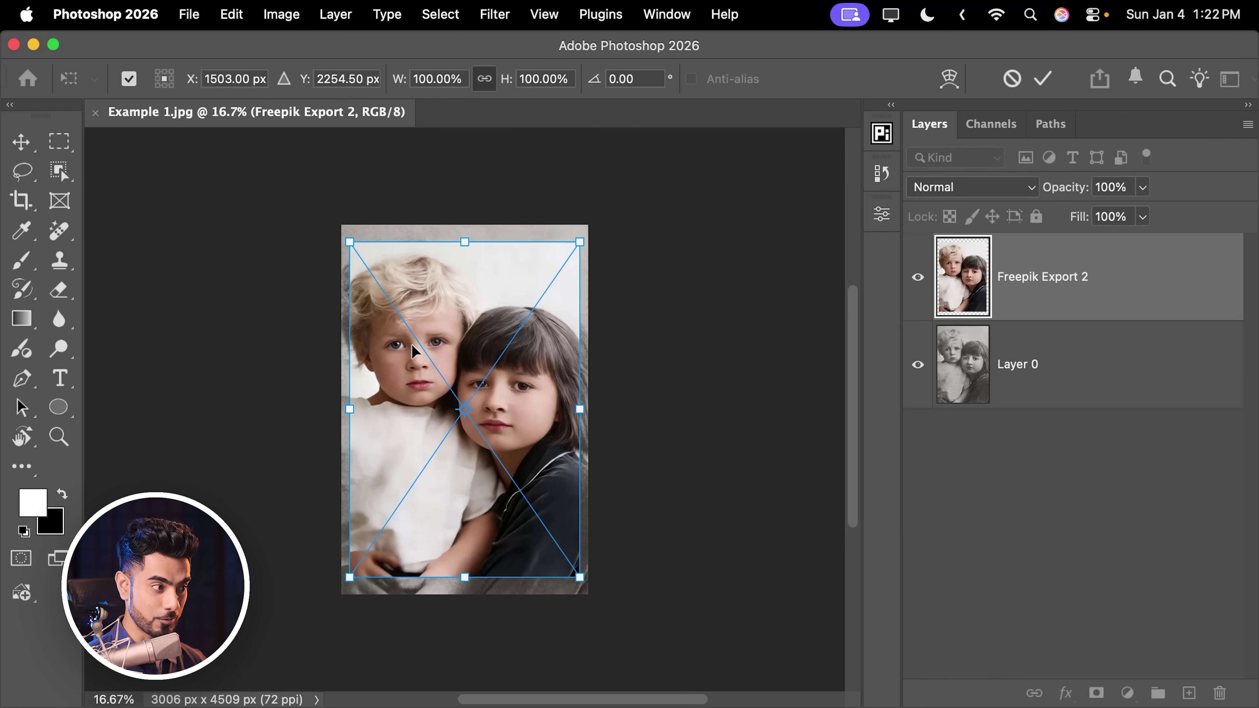
pyautogui.press('Return')
pyautogui.press('Return')
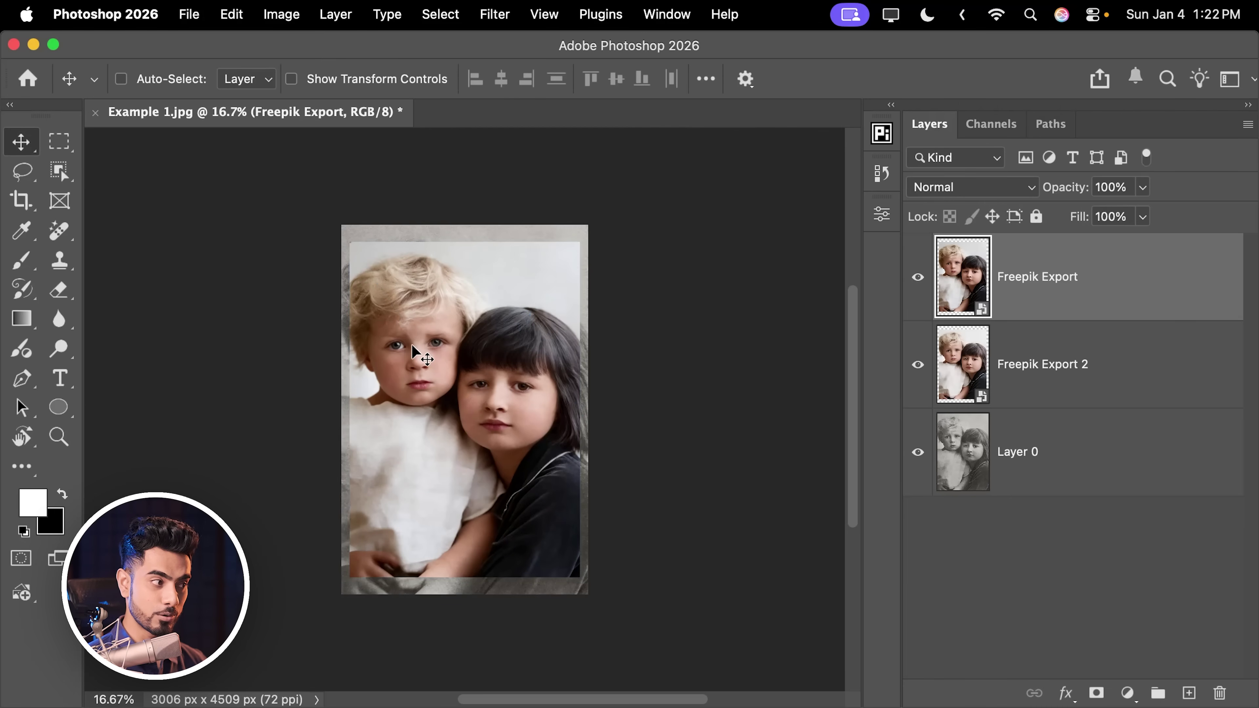
# Step: Select both Freepik layers and scale them to fill the canvas, to about 107.6% width and 110.1% height
pyautogui.press('super')
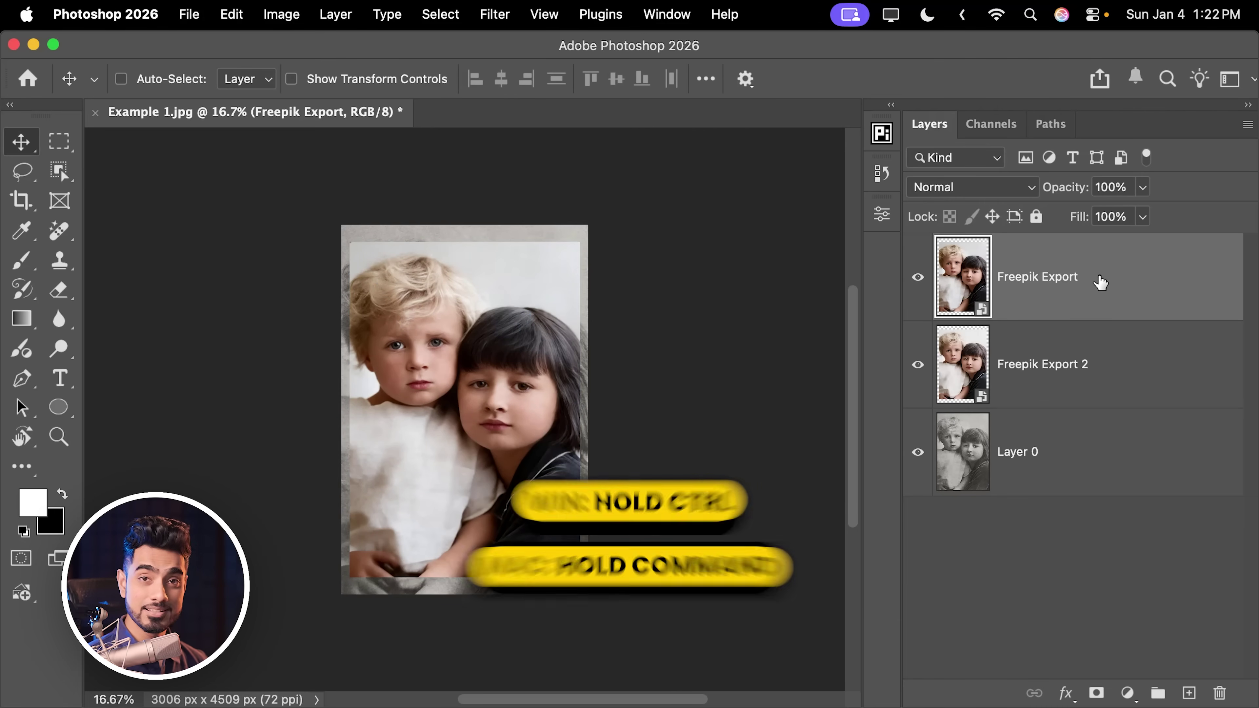
pyautogui.keyDown('super'); pyautogui.click(1130, 365); pyautogui.keyUp('super')
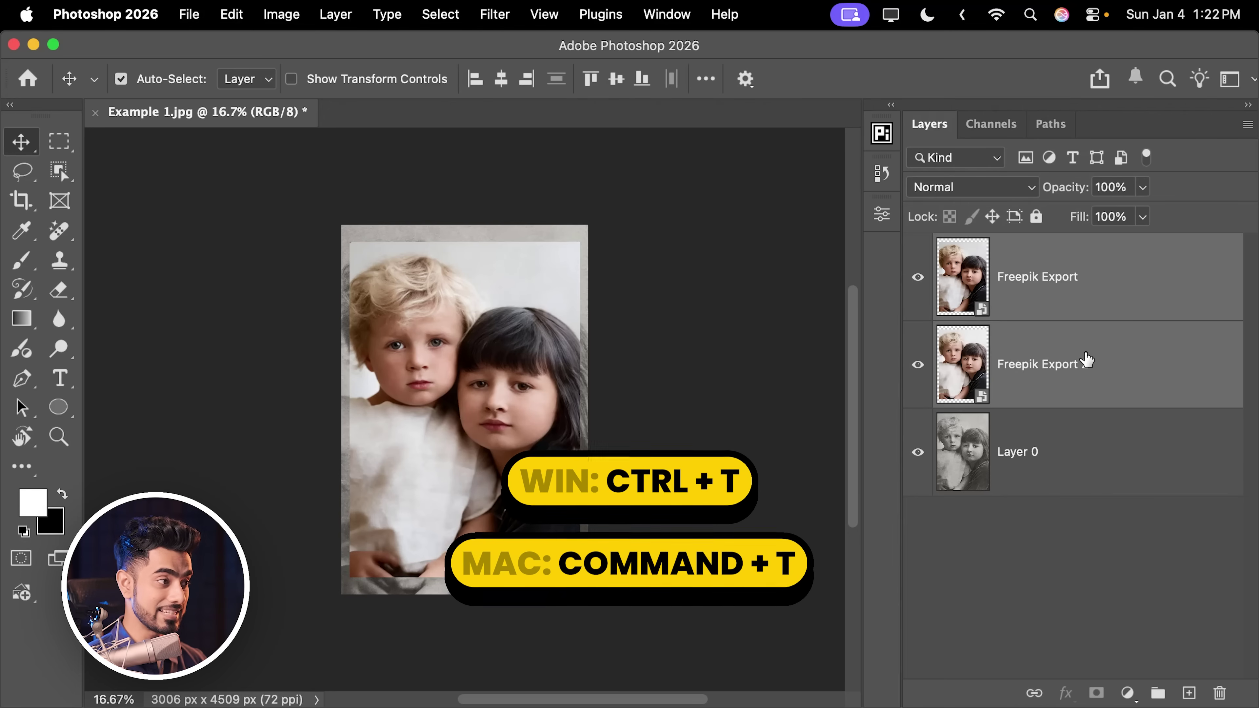
pyautogui.press('super+t')
pyautogui.moveTo(578, 242); pyautogui.dragTo(588, 230)
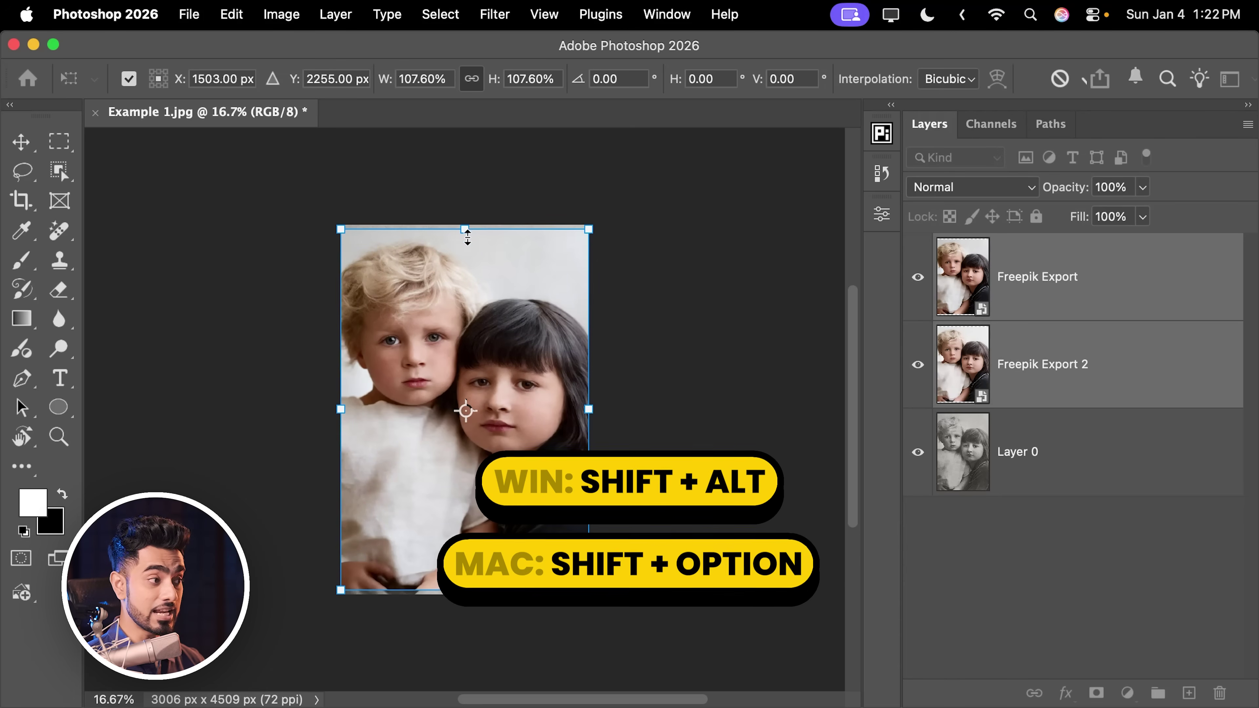
pyautogui.moveTo(464, 229); pyautogui.dragTo(464, 225)
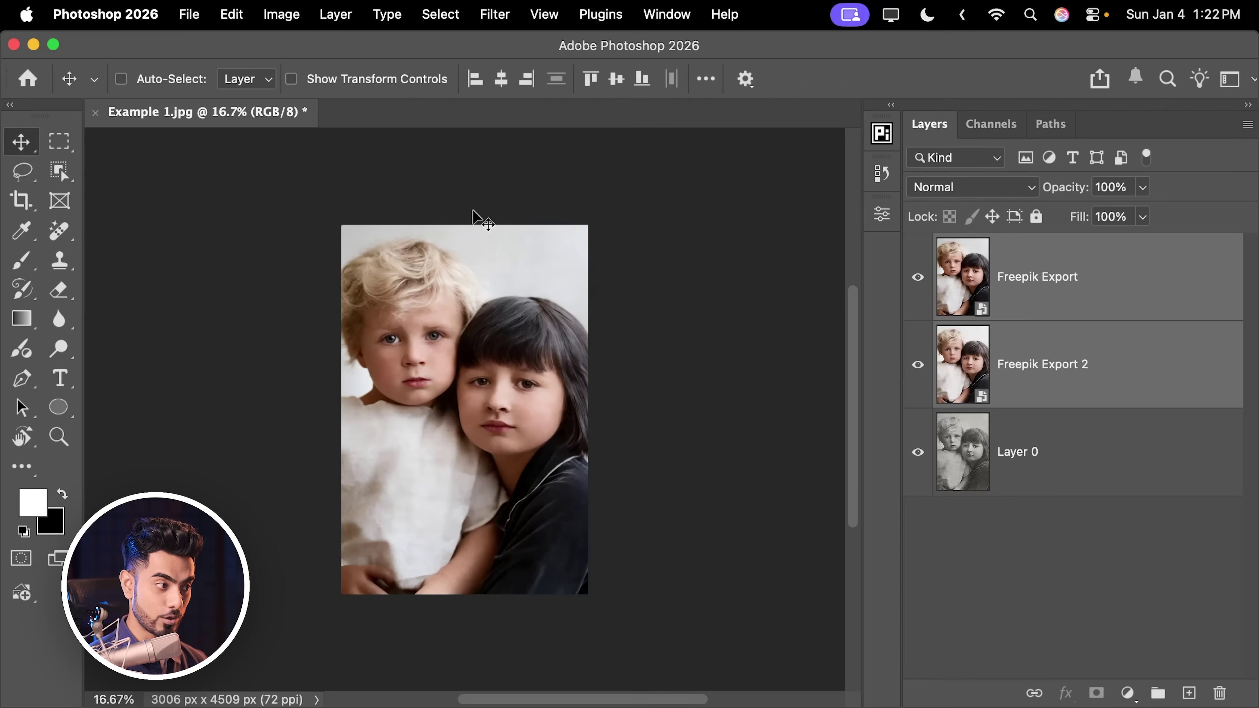
# Step: Compare the two restored versions by toggling the Freepik Export layer's visibility, and delete the Freepik Export 2 layer
pyautogui.press('super+0')
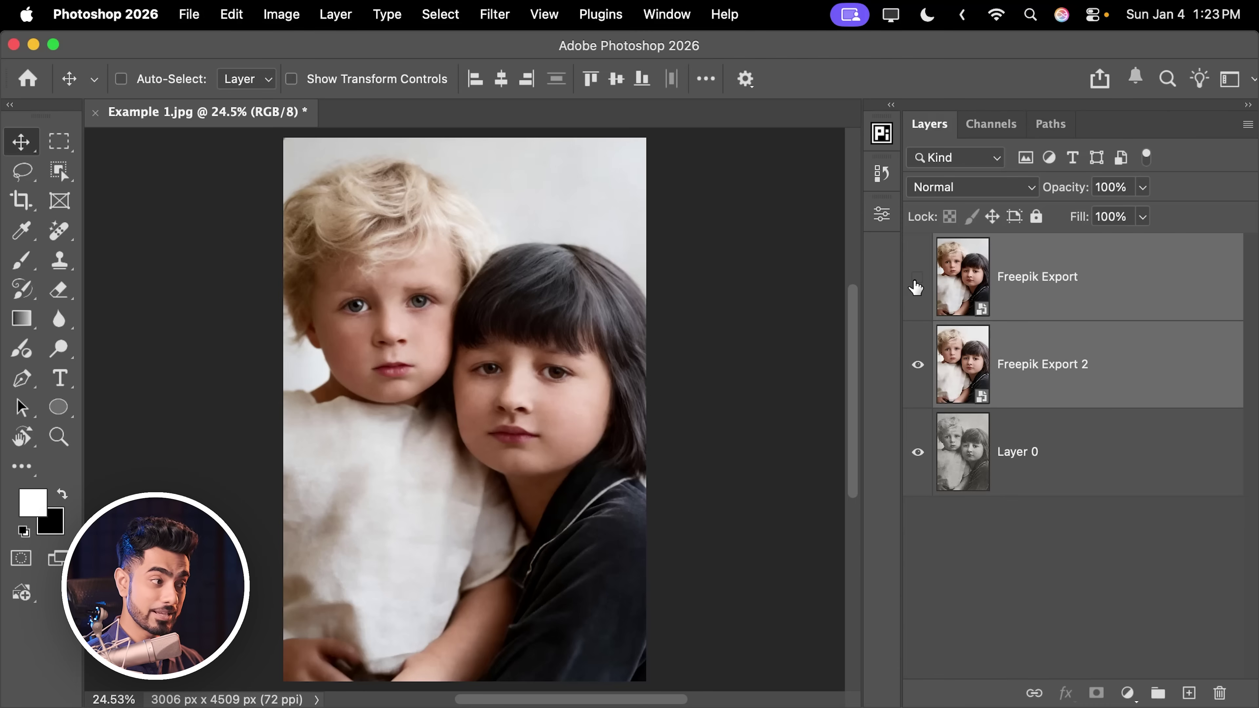
pyautogui.click(917, 277)
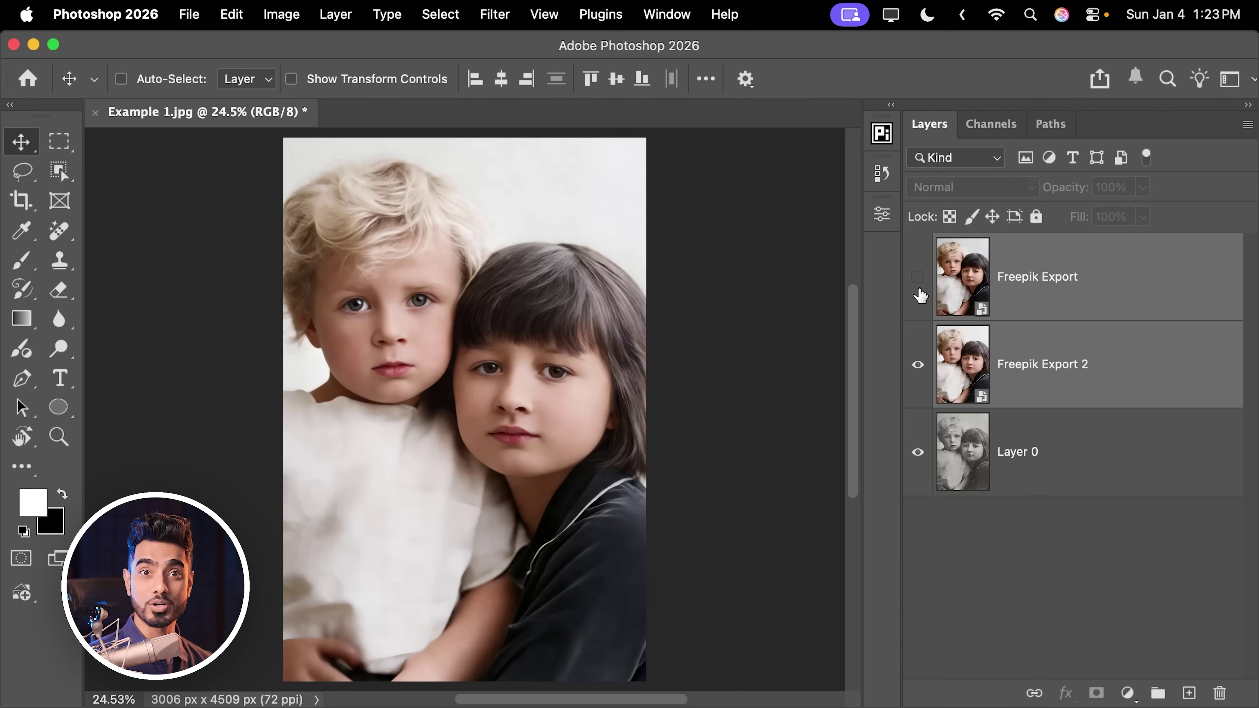
pyautogui.click(918, 278)
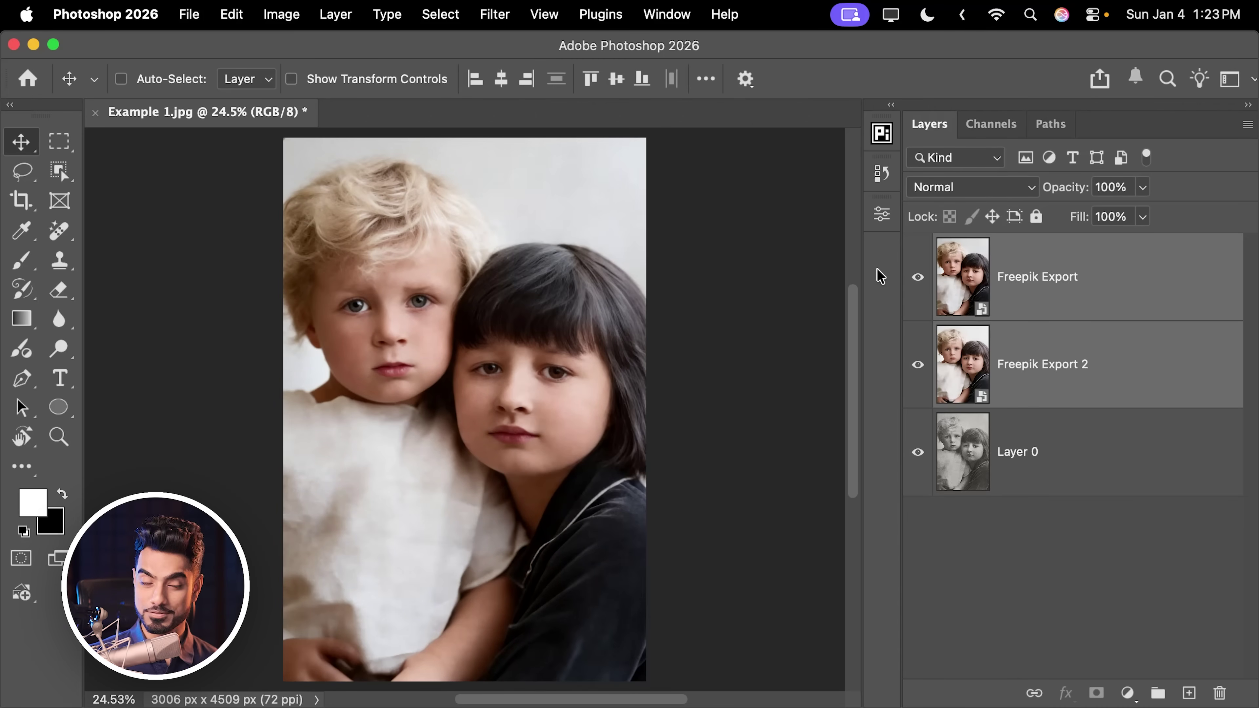
pyautogui.click(1093, 306)
pyautogui.click(1110, 374)
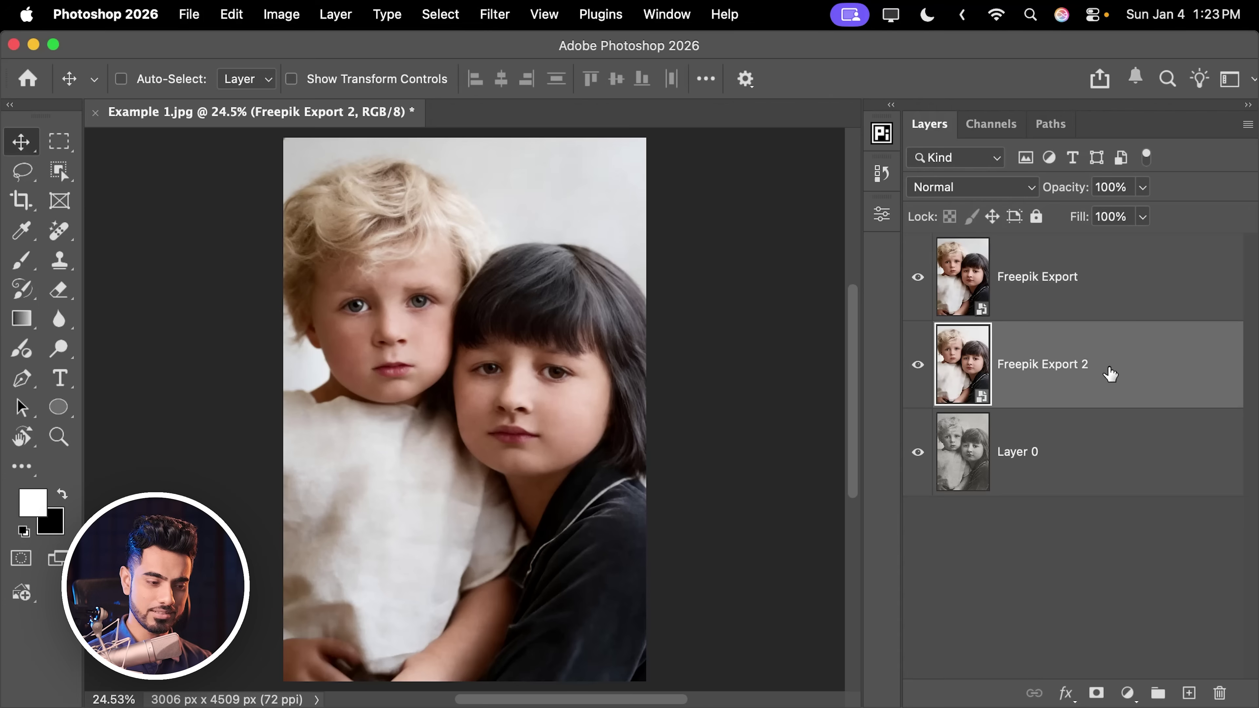
pyautogui.press('Delete')
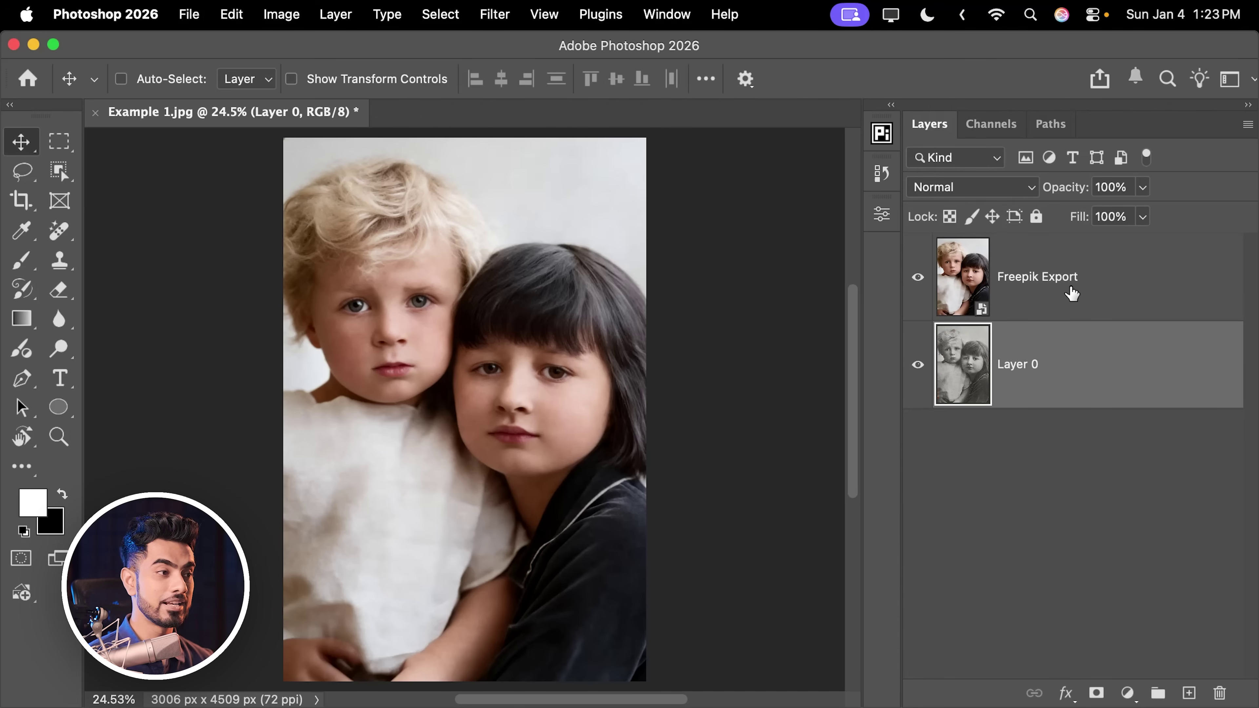
# Step: Set the Freepik Export layer's blend mode to Difference
pyautogui.click(1071, 294)
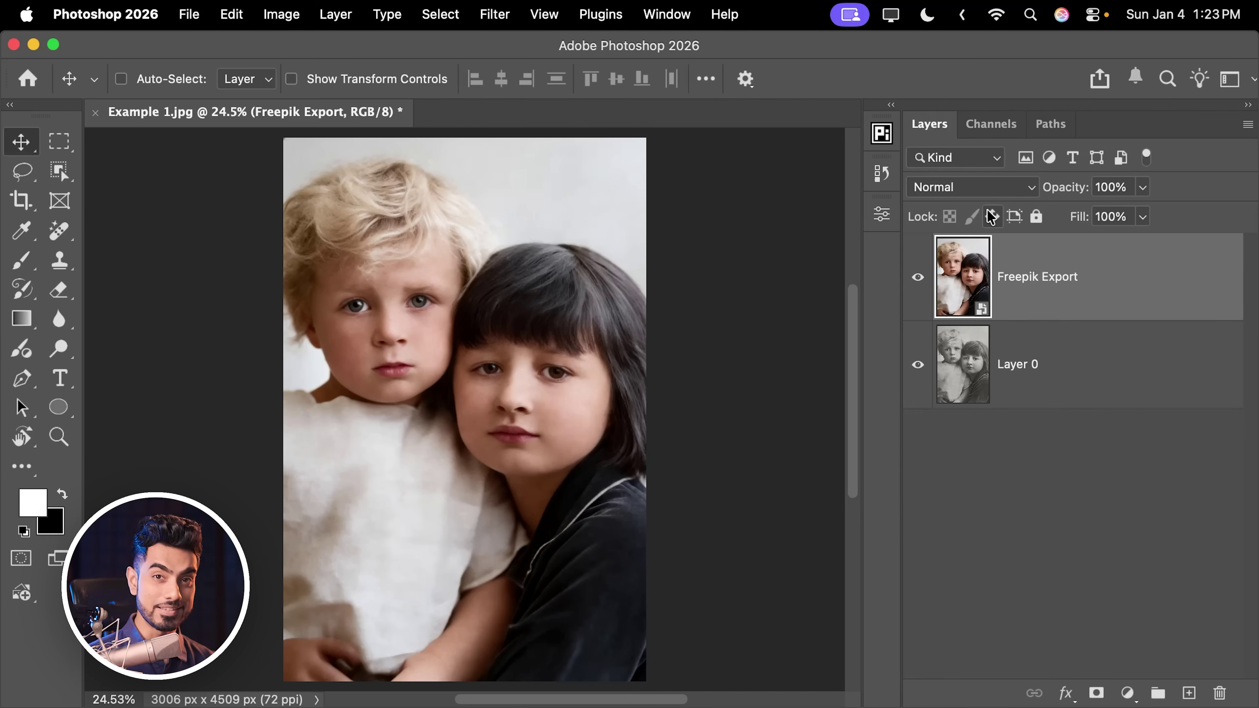
pyautogui.click(961, 187)
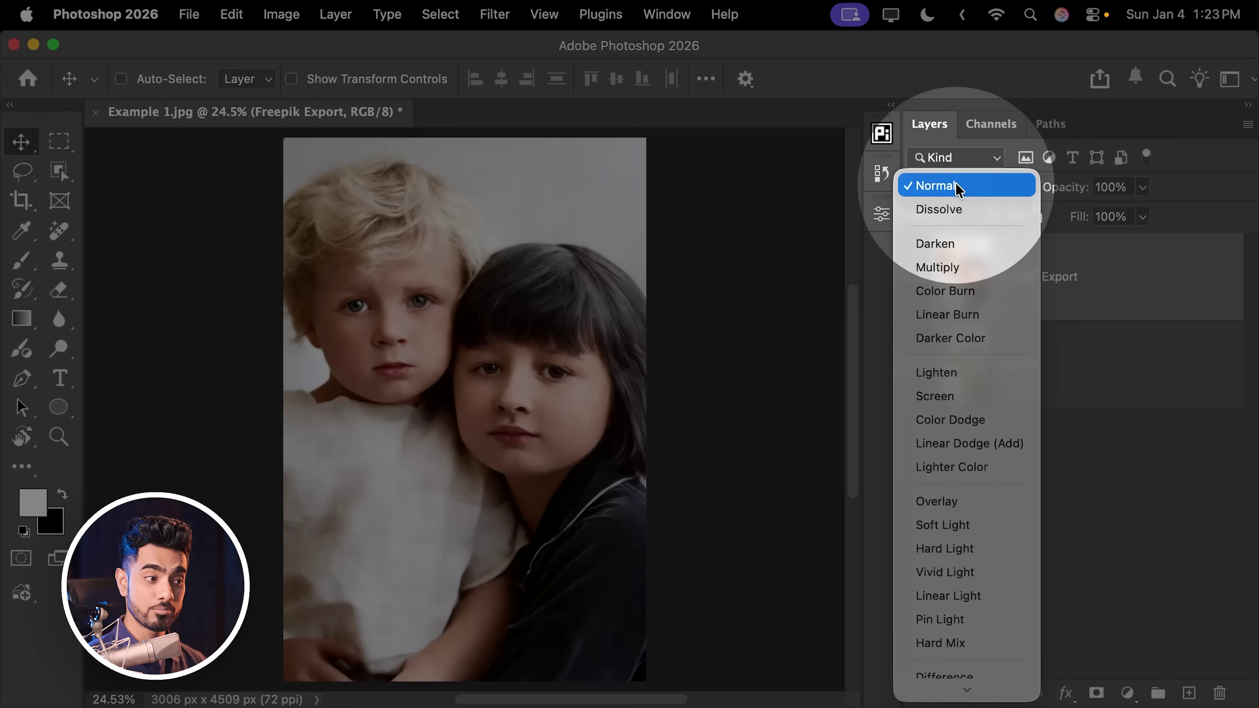
pyautogui.click(946, 676)
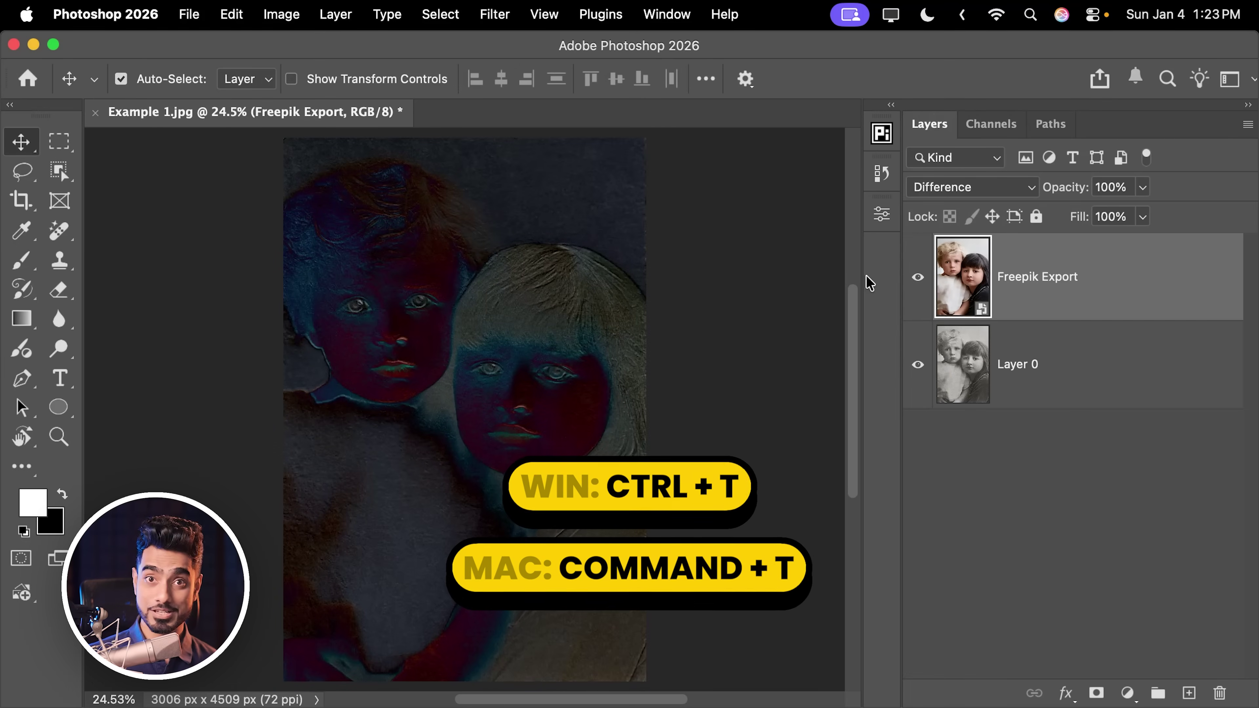
# Step: Try shifting the Freepik Export layer to the right over the original photo, and undo the shift
pyautogui.press('super+t')
pyautogui.press('Right')
pyautogui.press('Right')
pyautogui.press('Right')
pyautogui.press('Right')
pyautogui.press('Right')
pyautogui.press('Right')
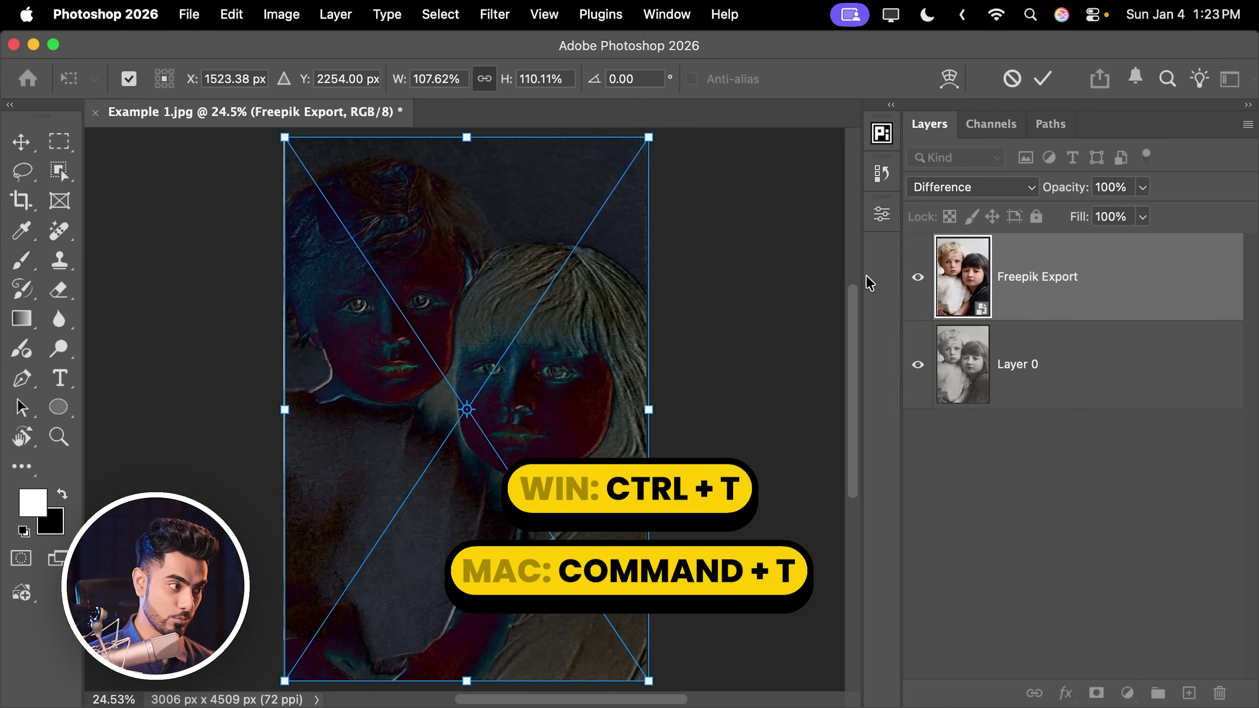
pyautogui.press('Return')
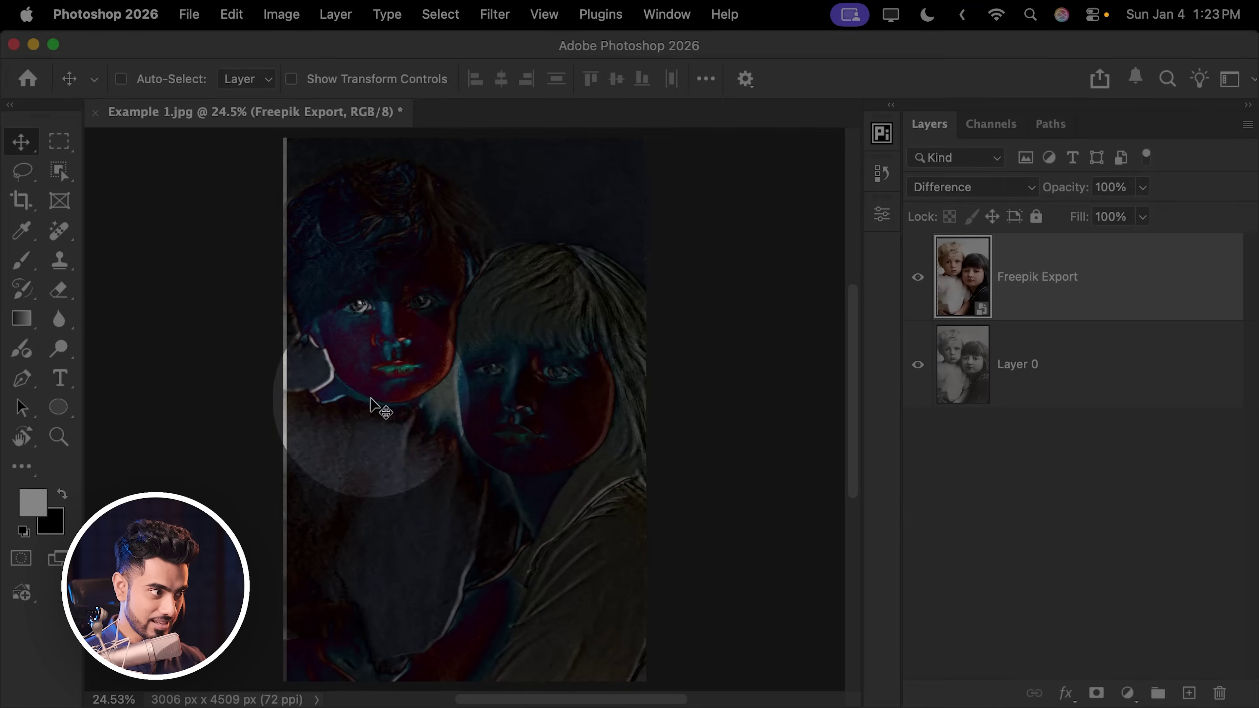
pyautogui.press('super')
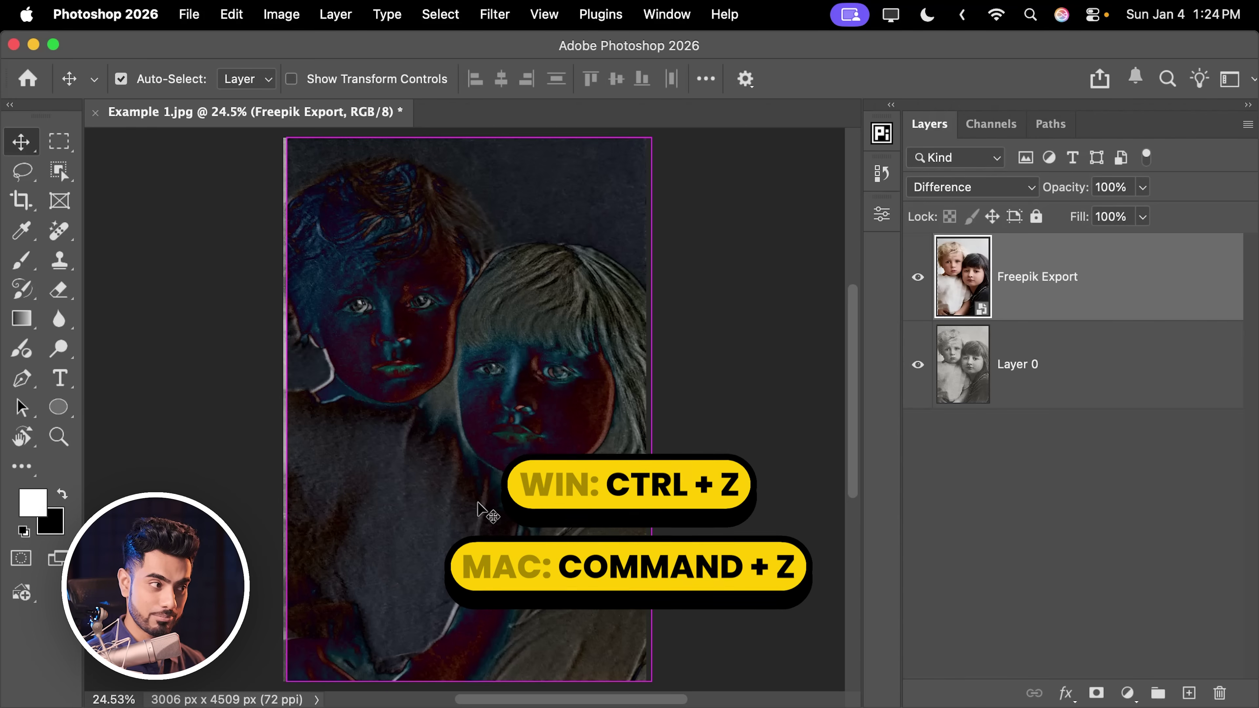
pyautogui.press('super+z')
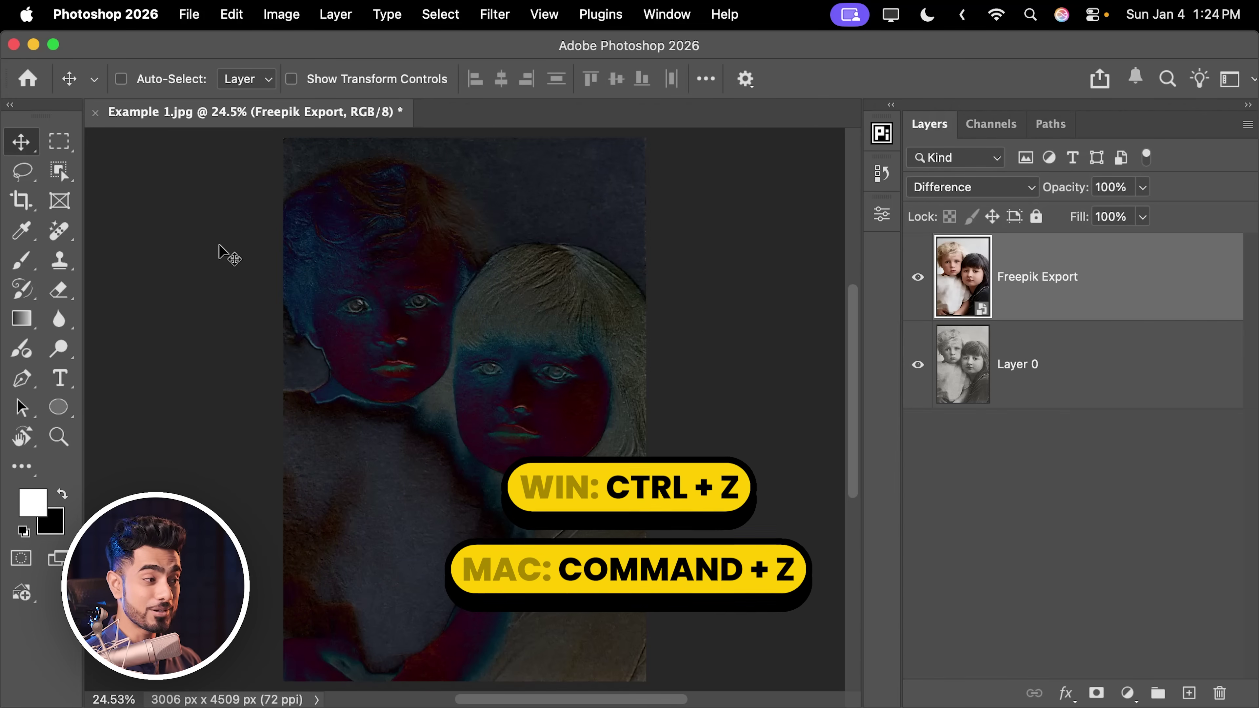
# Step: Align the Freepik Export layer with the original at the boy's eyes by nudging it to X 1506 px, Y 2247 px
pyautogui.moveTo(374, 303); pyautogui.dragTo(533, 297)
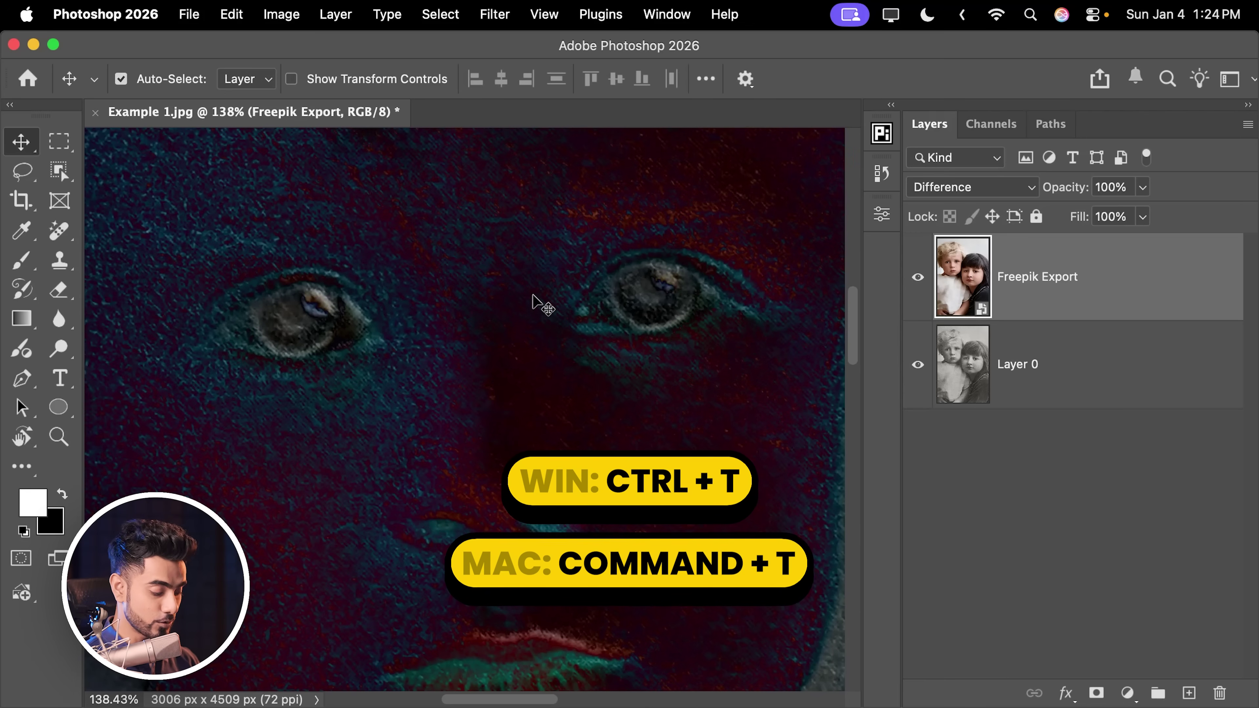
pyautogui.press('super+t')
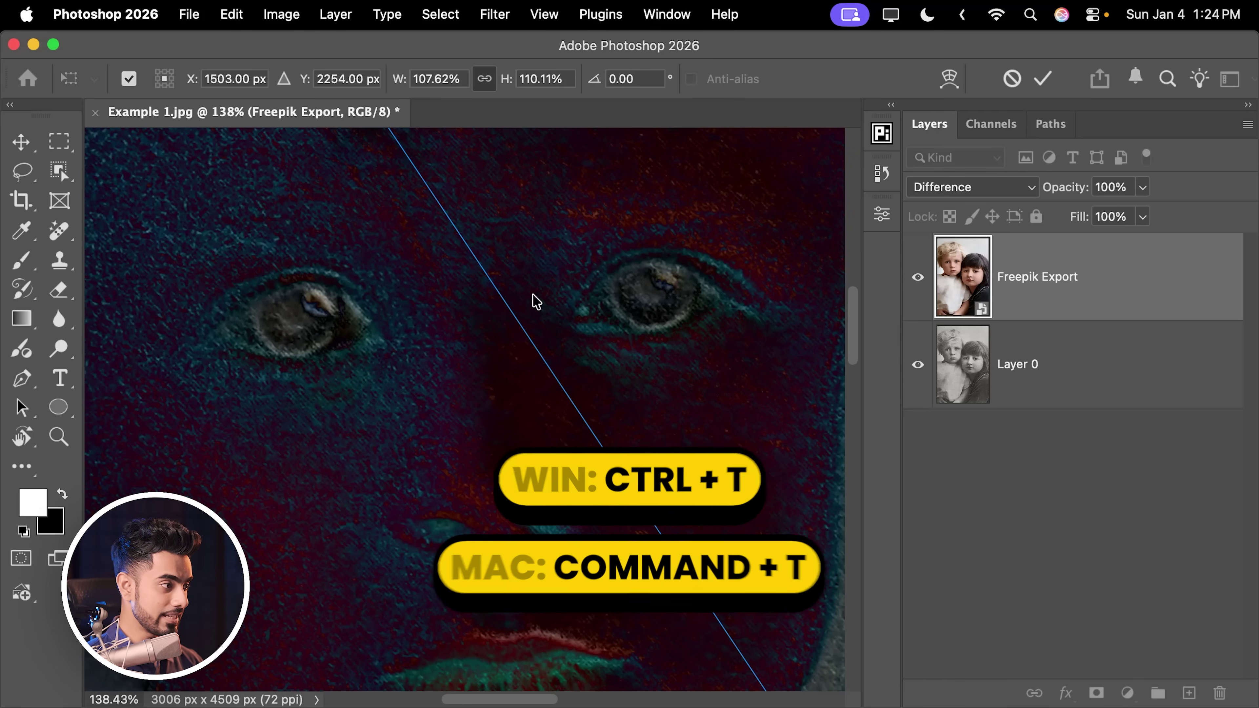
pyautogui.press('Up')
pyautogui.press('Up')
pyautogui.press('Up')
pyautogui.press('Up')
pyautogui.press('Up')
pyautogui.press('Up')
pyautogui.press('Right')
pyautogui.press('Right')
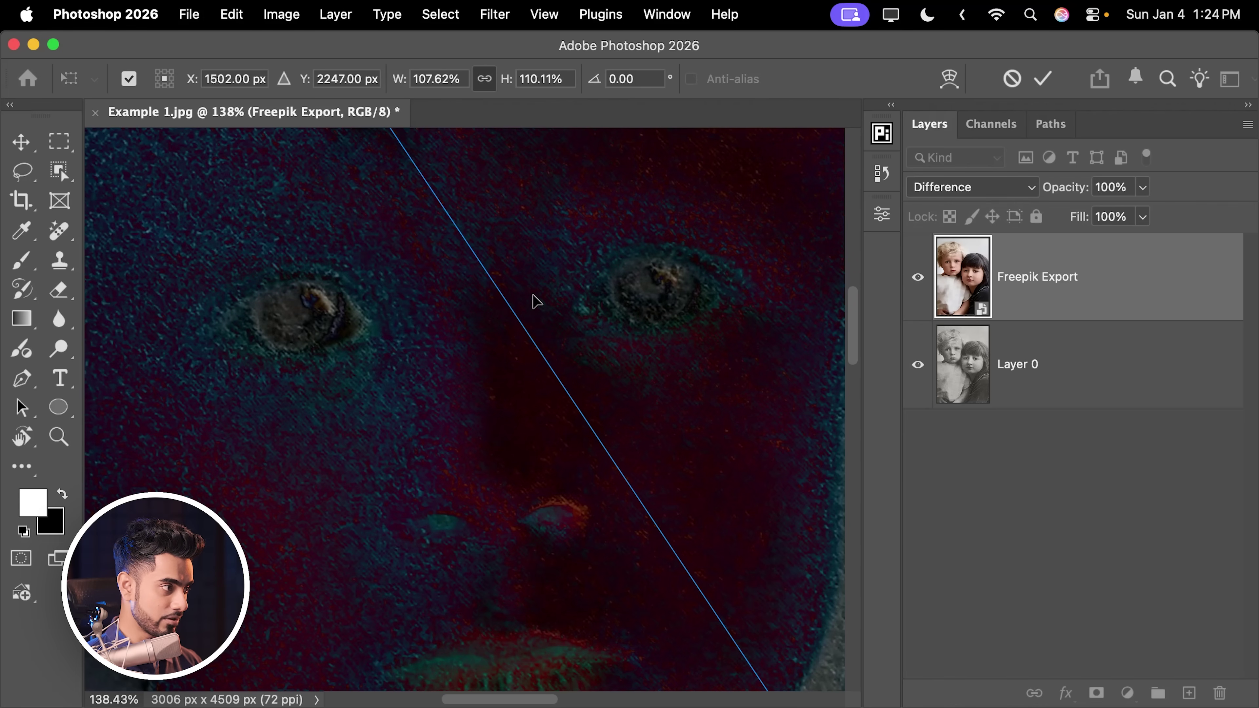
pyautogui.press('Right')
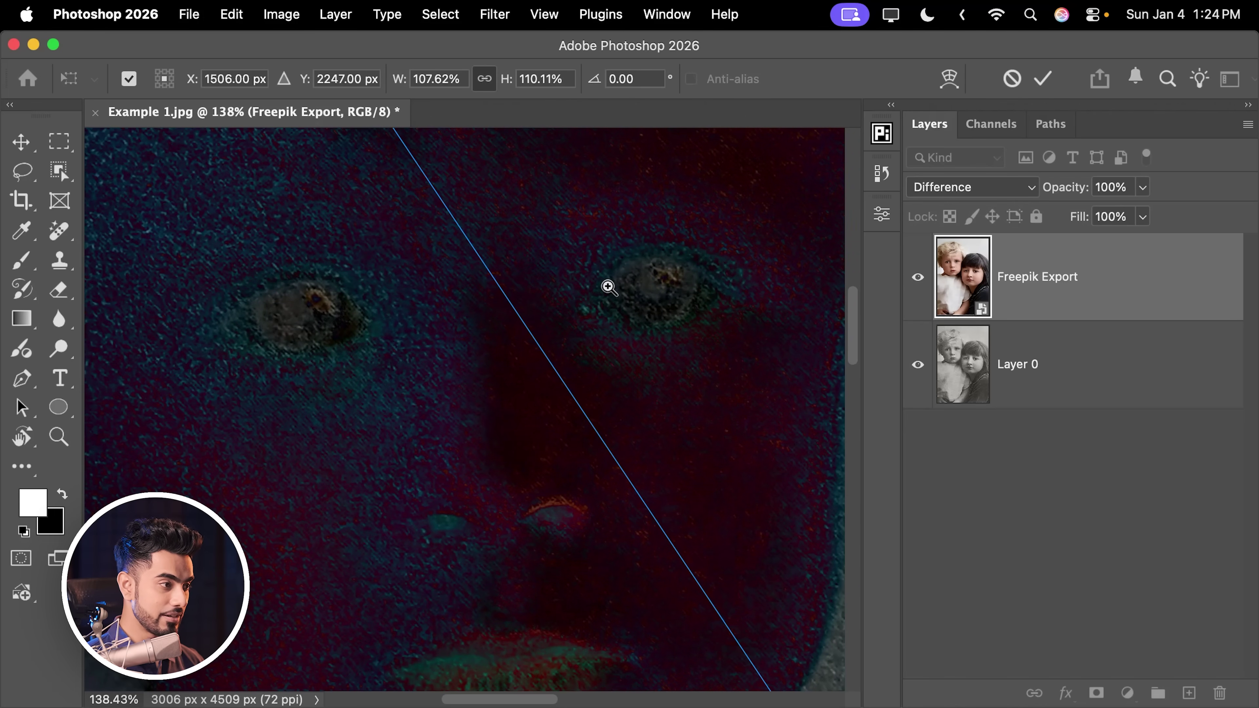
# Step: Examine the alignment around the girl's face, the clothing and the hair, and apply the layer's transform
pyautogui.scroll(-3, 607, 284)
pyautogui.moveTo(571, 309); pyautogui.dragTo(537, 225)
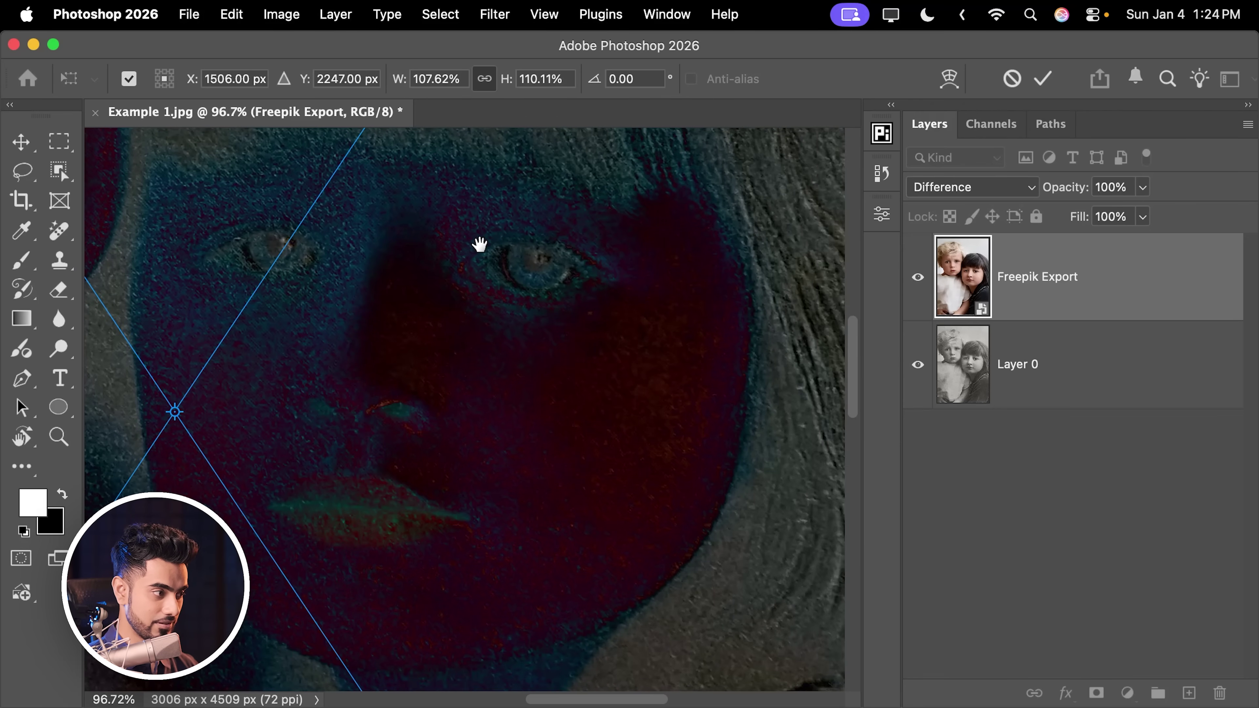
pyautogui.scroll(-5, 537, 295)
pyautogui.moveTo(472, 295); pyautogui.dragTo(571, 211)
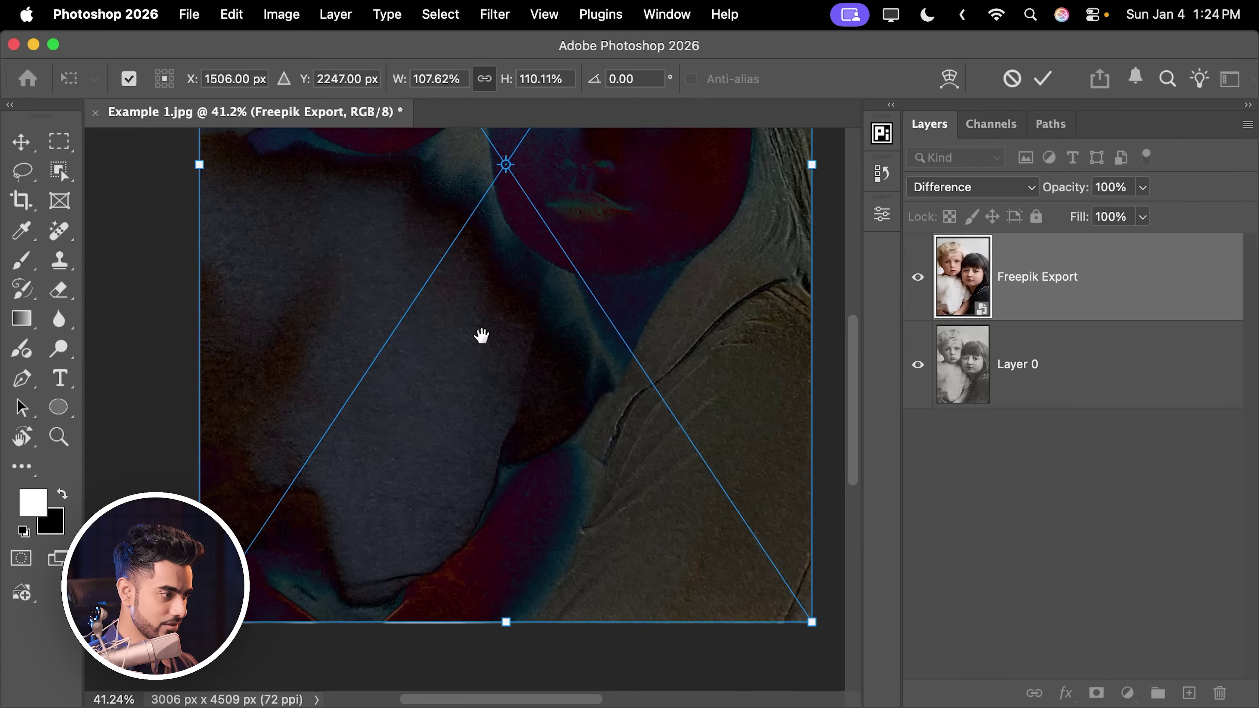
pyautogui.scroll(10, 464, 481)
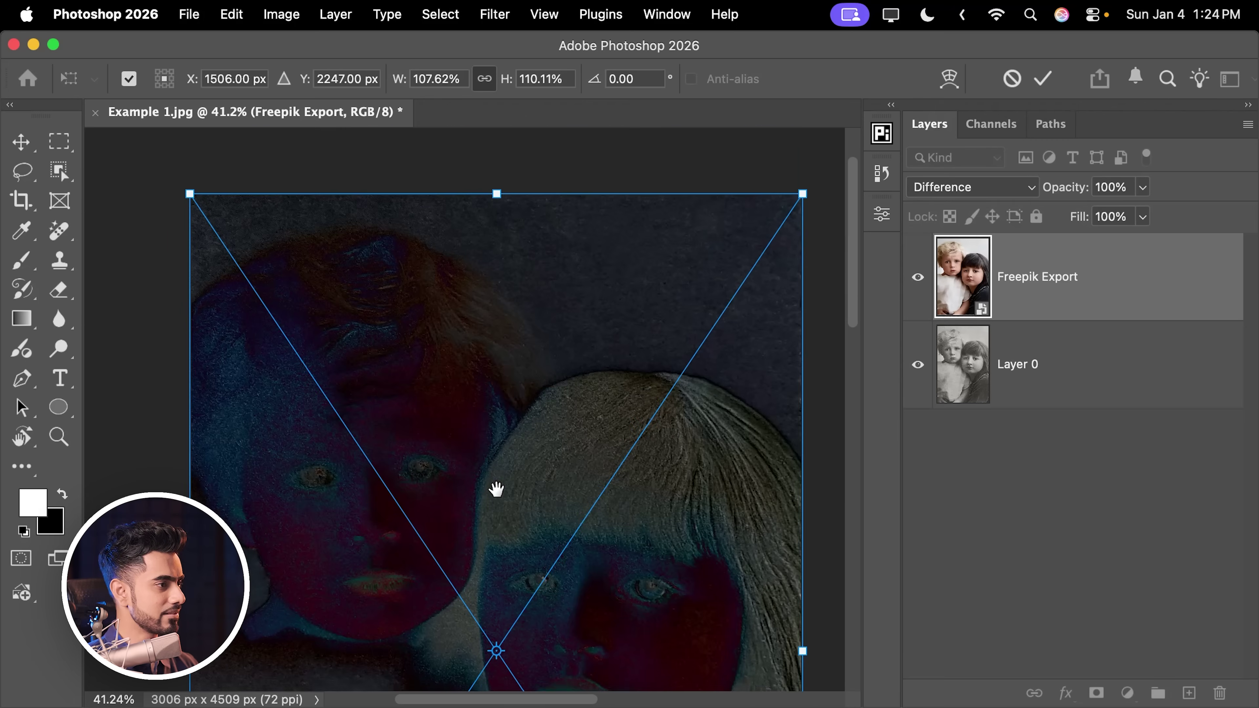
pyautogui.scroll(-3, 521, 366)
pyautogui.moveTo(520, 365); pyautogui.dragTo(502, 289)
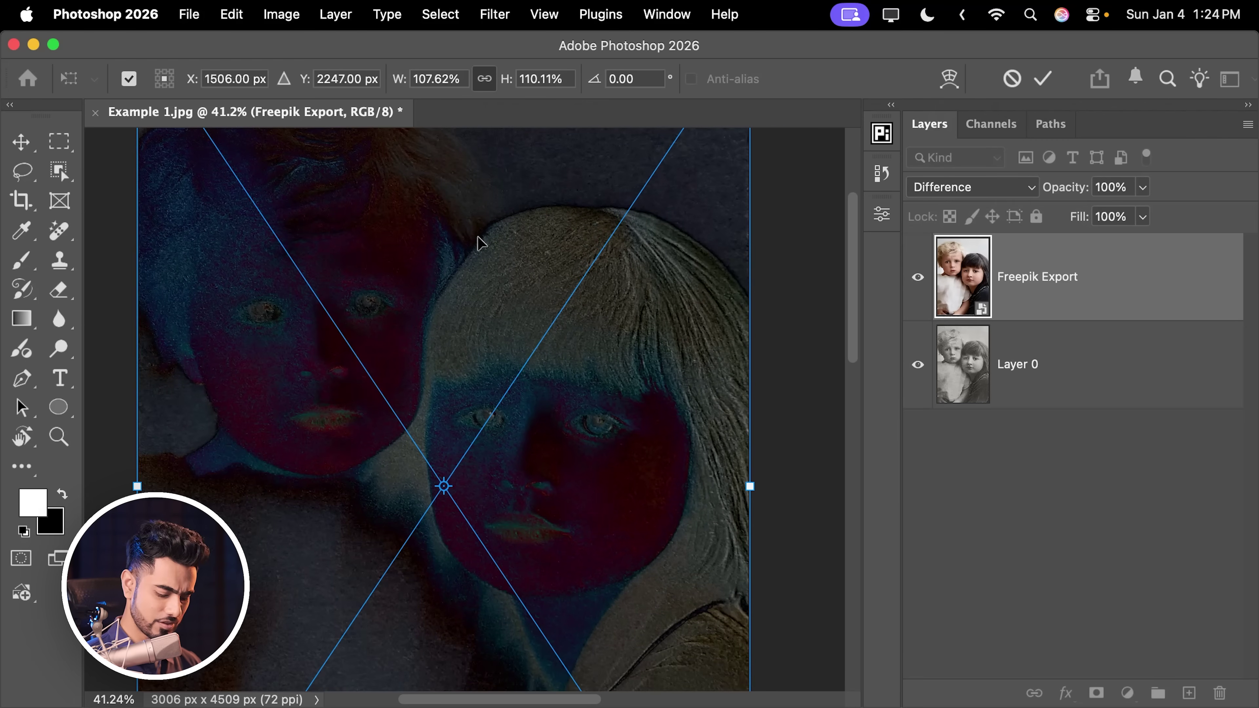
pyautogui.press('Return')
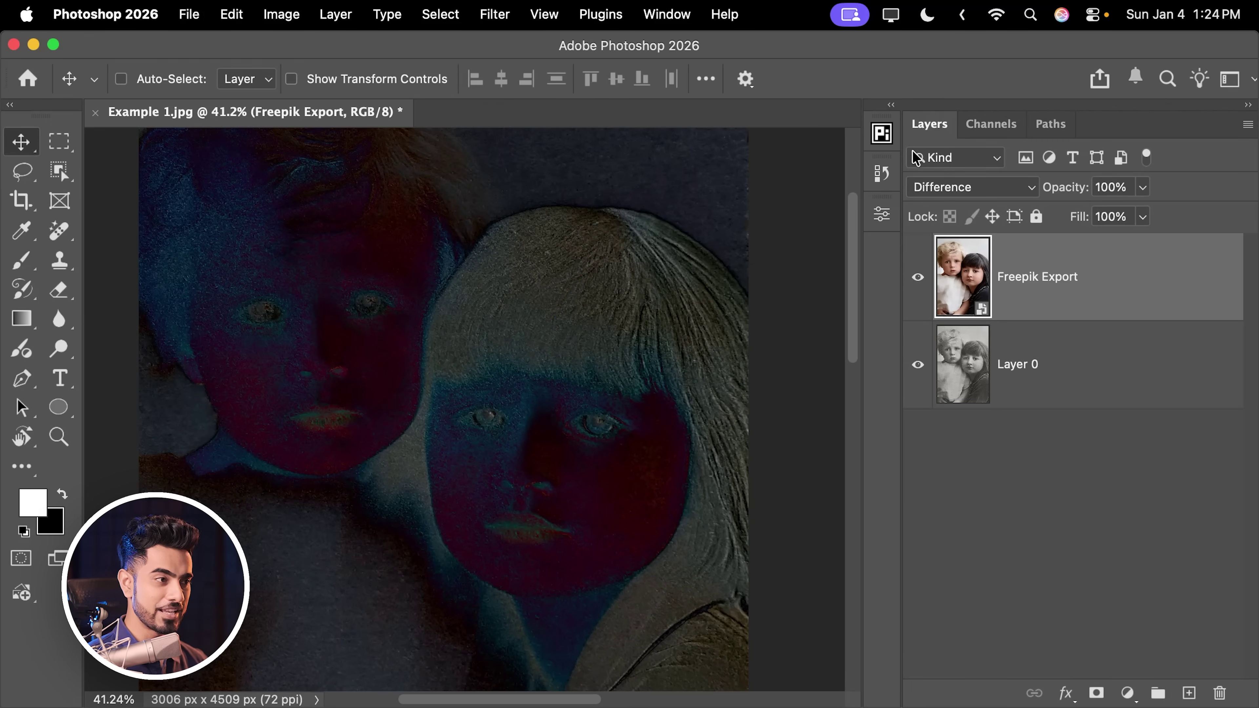
# Step: Return the Freepik Export layer's blend mode to Normal and hide the layer to compare it with the original photo
pyautogui.click(967, 196)
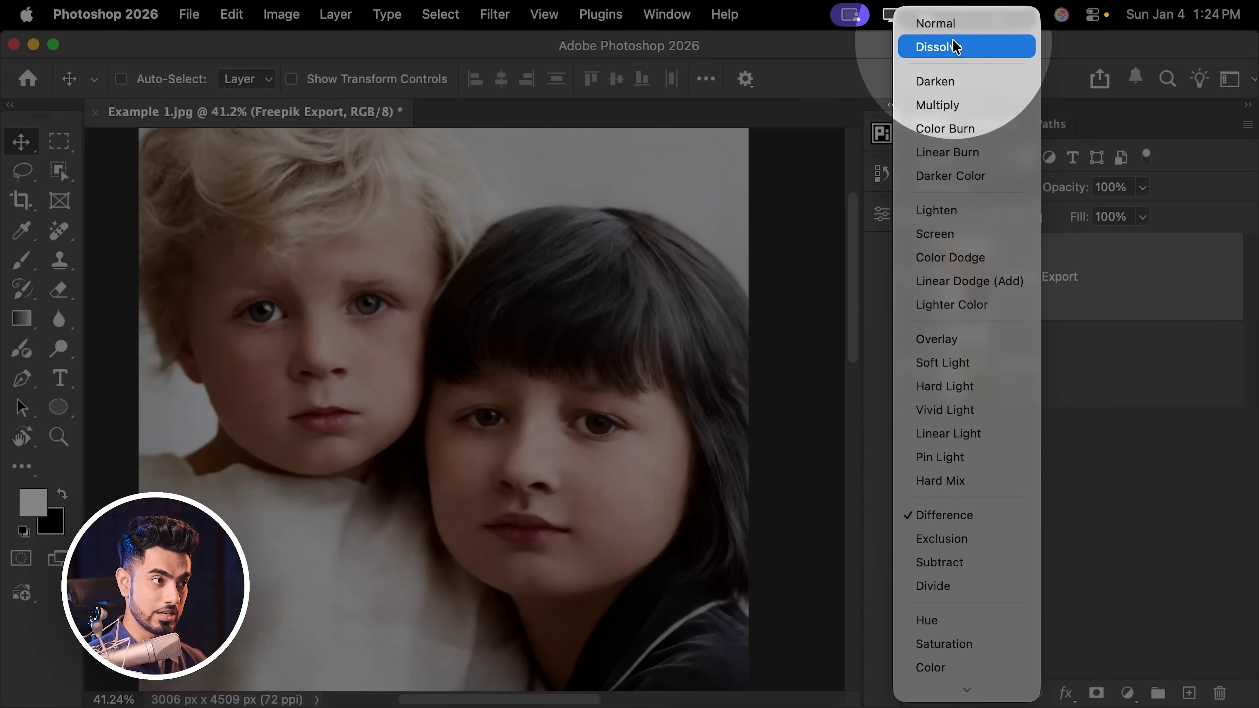
pyautogui.click(958, 23)
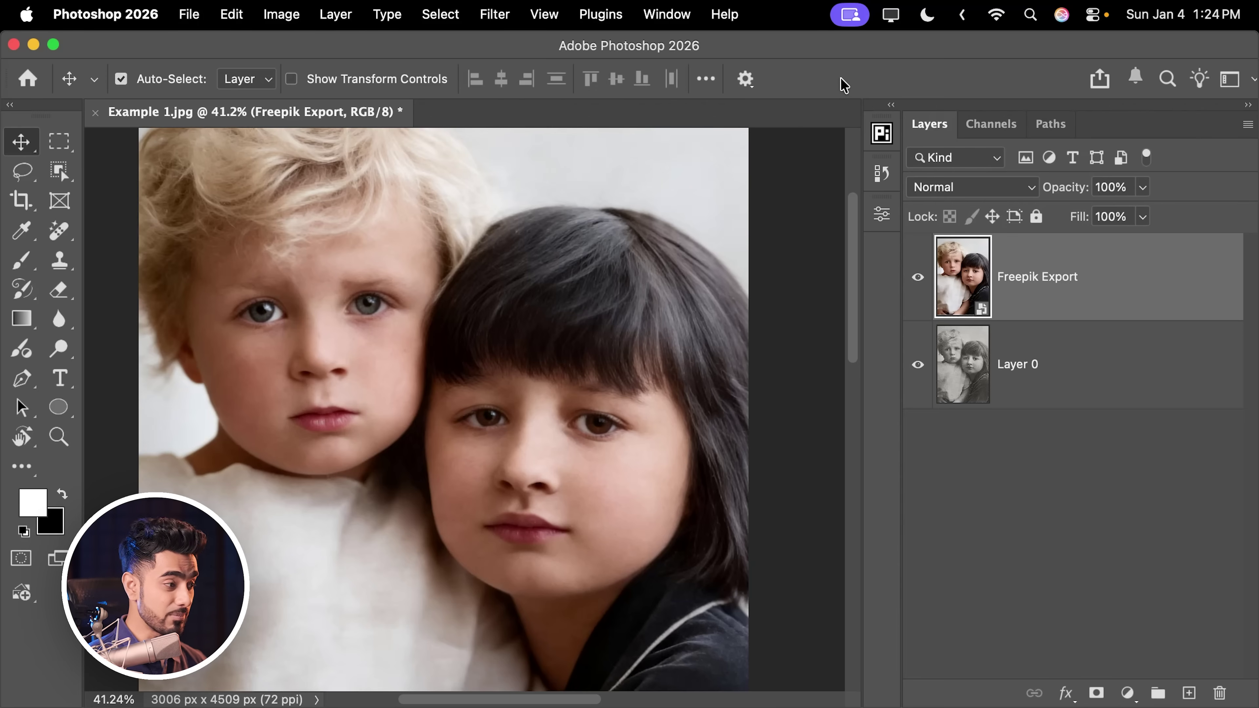
pyautogui.press('super+0')
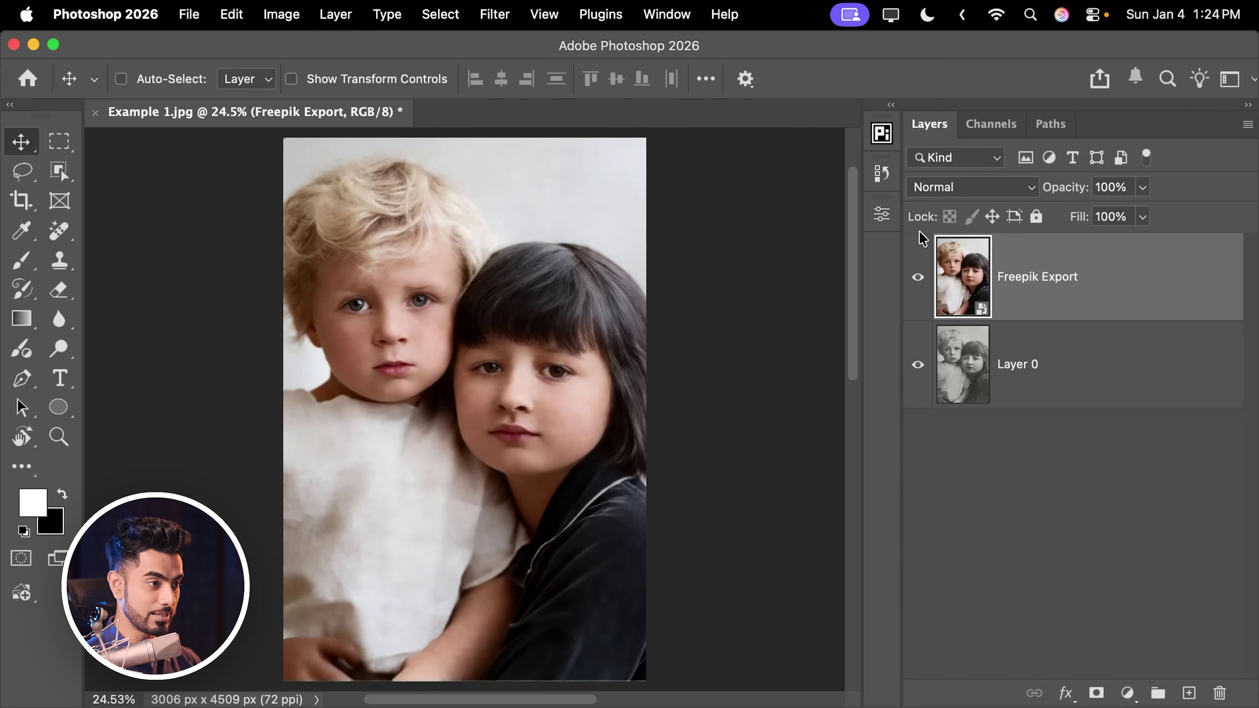
pyautogui.click(918, 279)
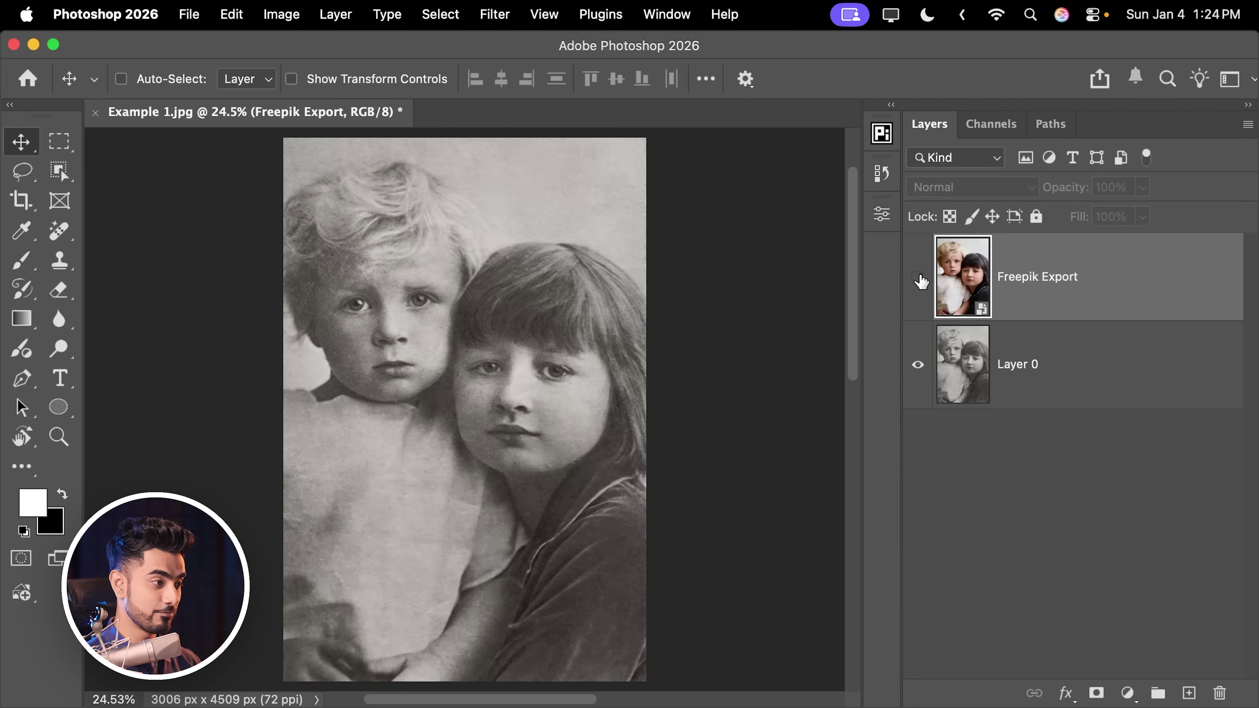
# Step: Compare the Freepik Export layer with the original photo at the girl's face by toggling the layer's visibility
pyautogui.click(918, 279)
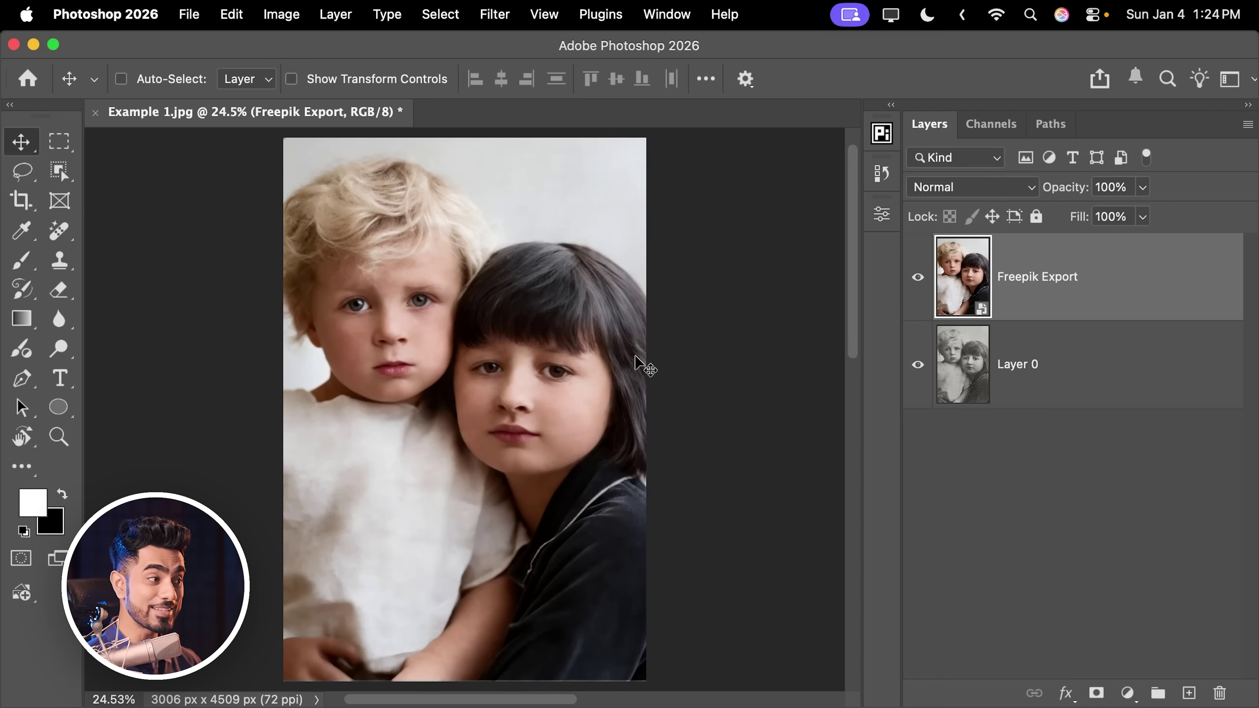
pyautogui.scroll(5, 514, 387)
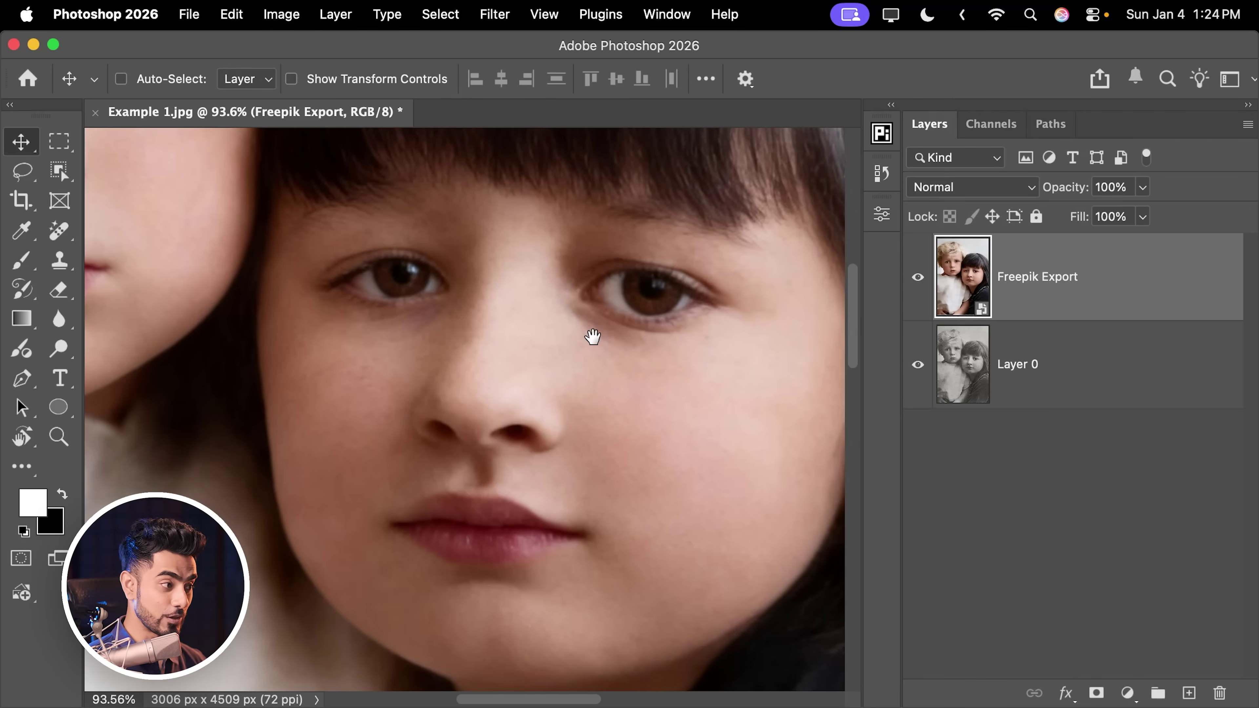
pyautogui.click(917, 281)
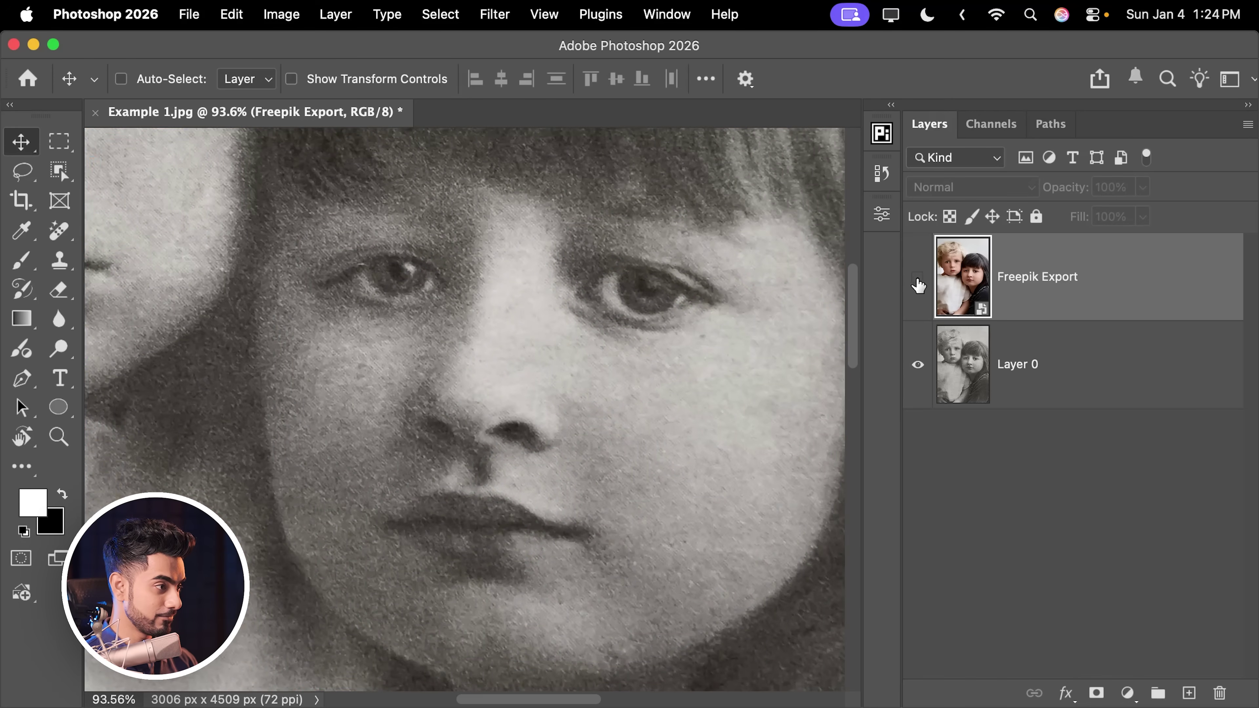
pyautogui.click(918, 281)
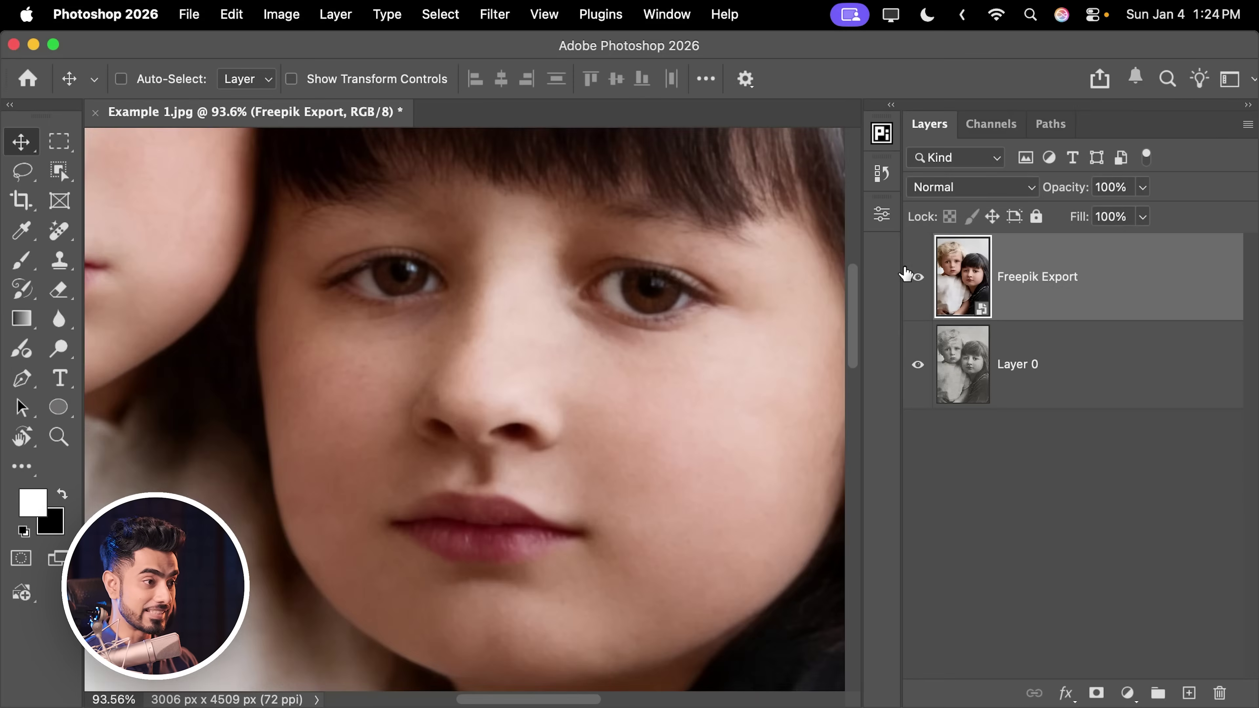
pyautogui.click(917, 282)
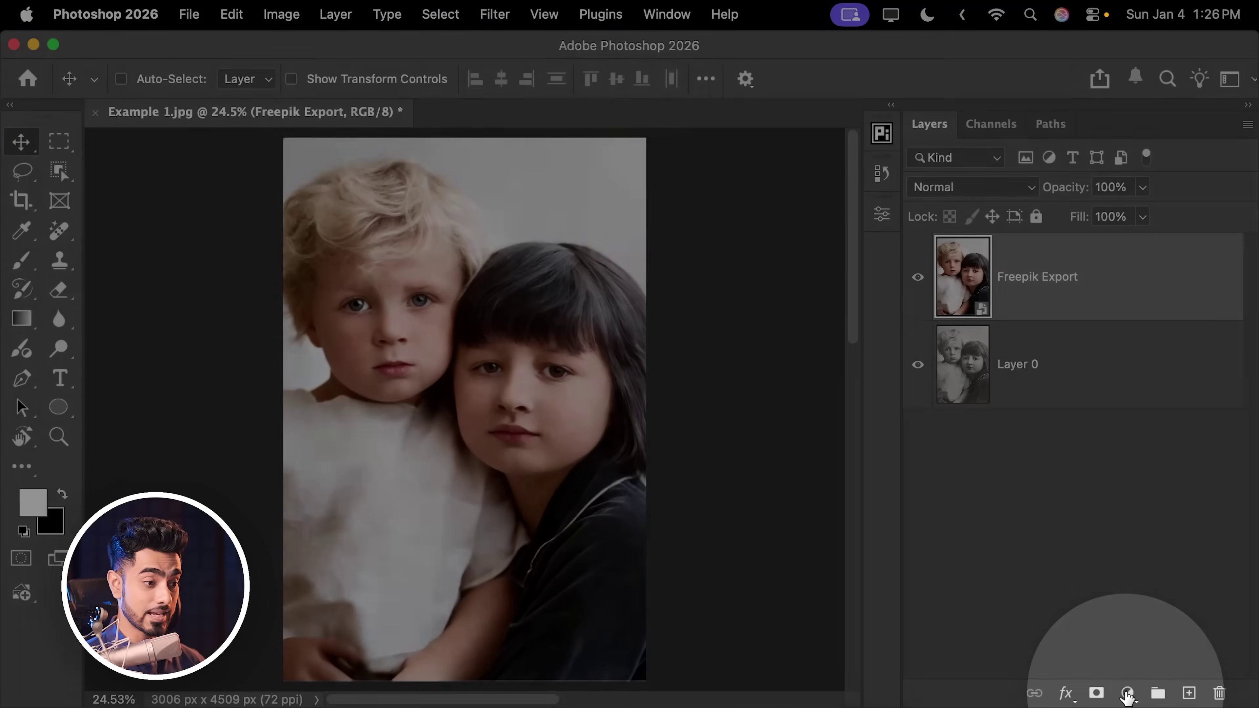
# Step: Add a Curves adjustment layer above Freepik Export and brighten the highlights by moving the white point to input 241
pyautogui.click(1126, 693)
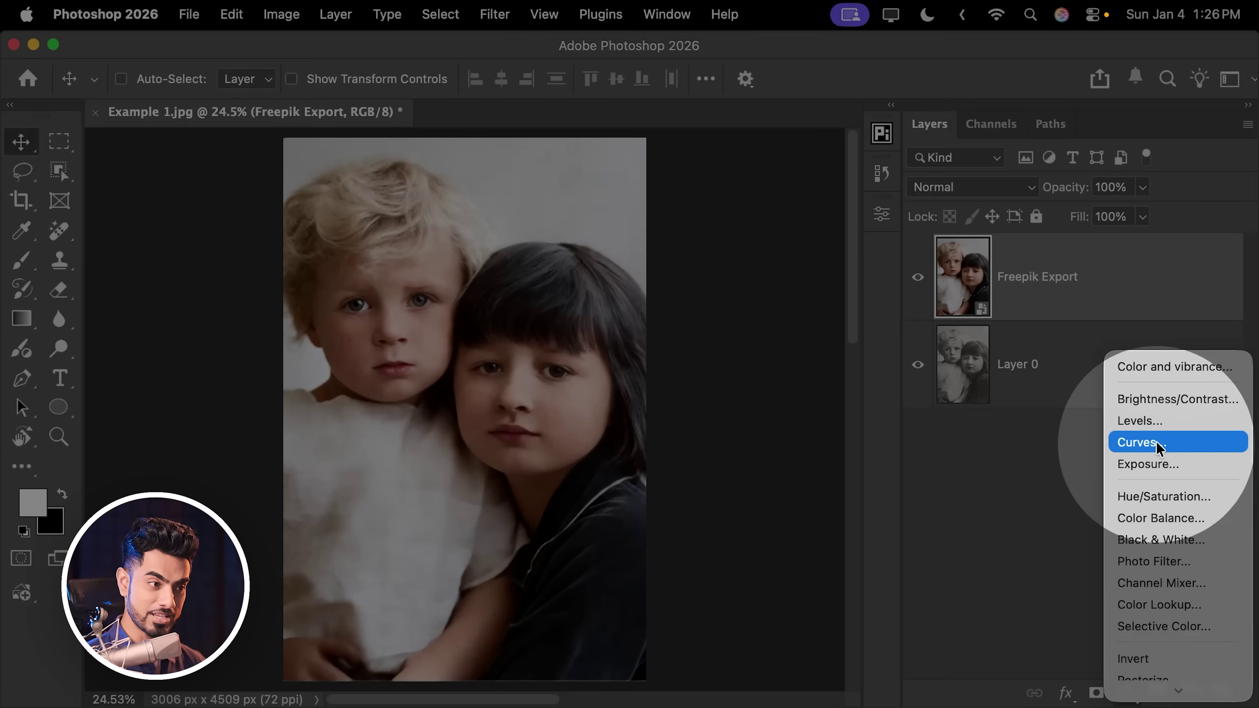
pyautogui.click(1158, 446)
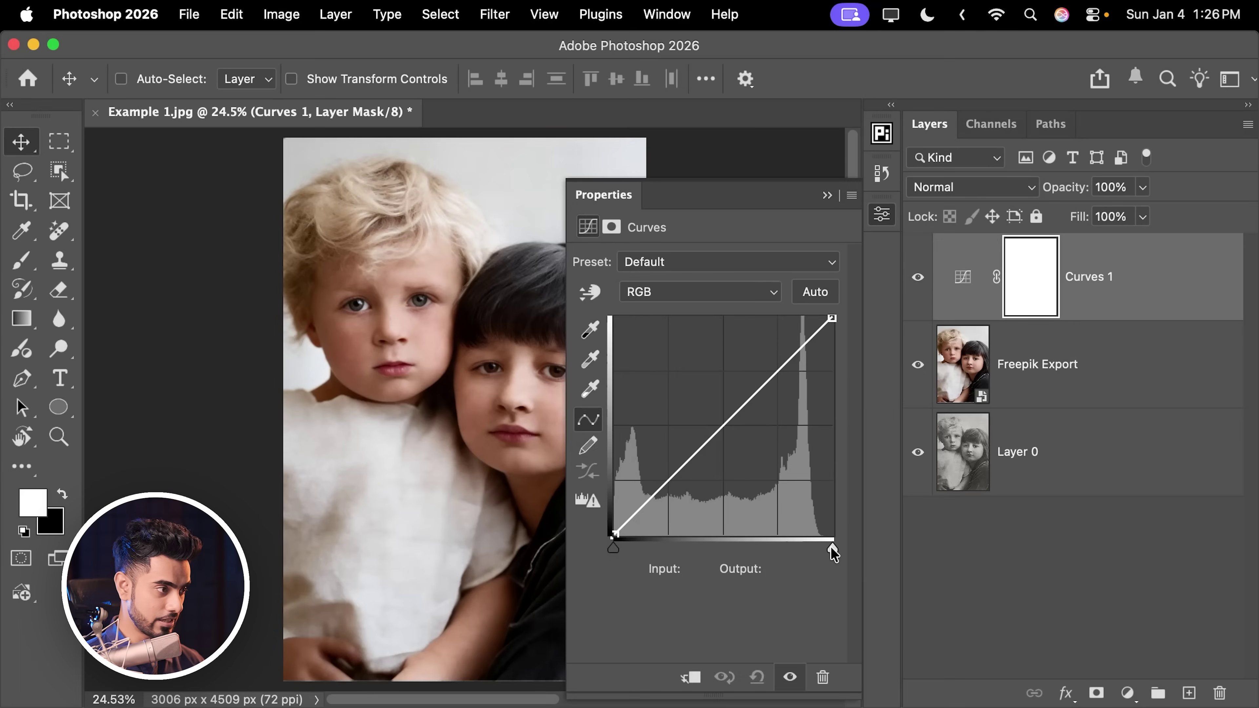
pyautogui.moveTo(833, 553); pyautogui.dragTo(821, 549)
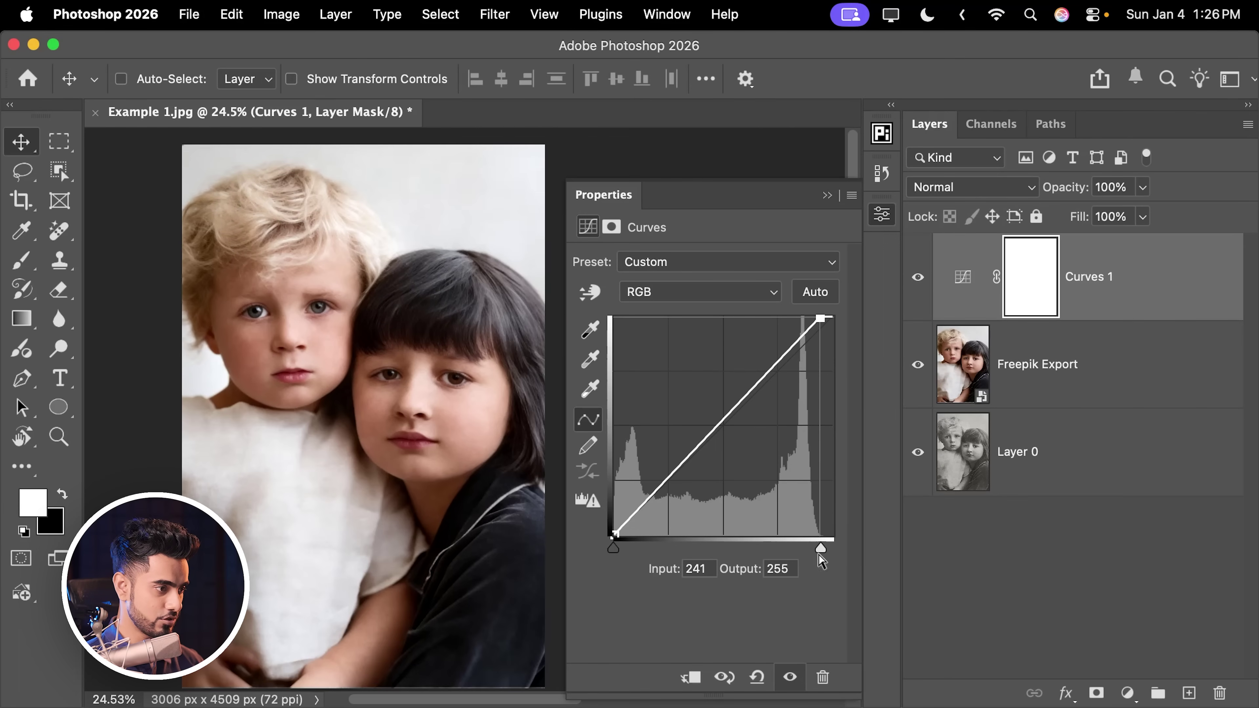
pyautogui.click(826, 197)
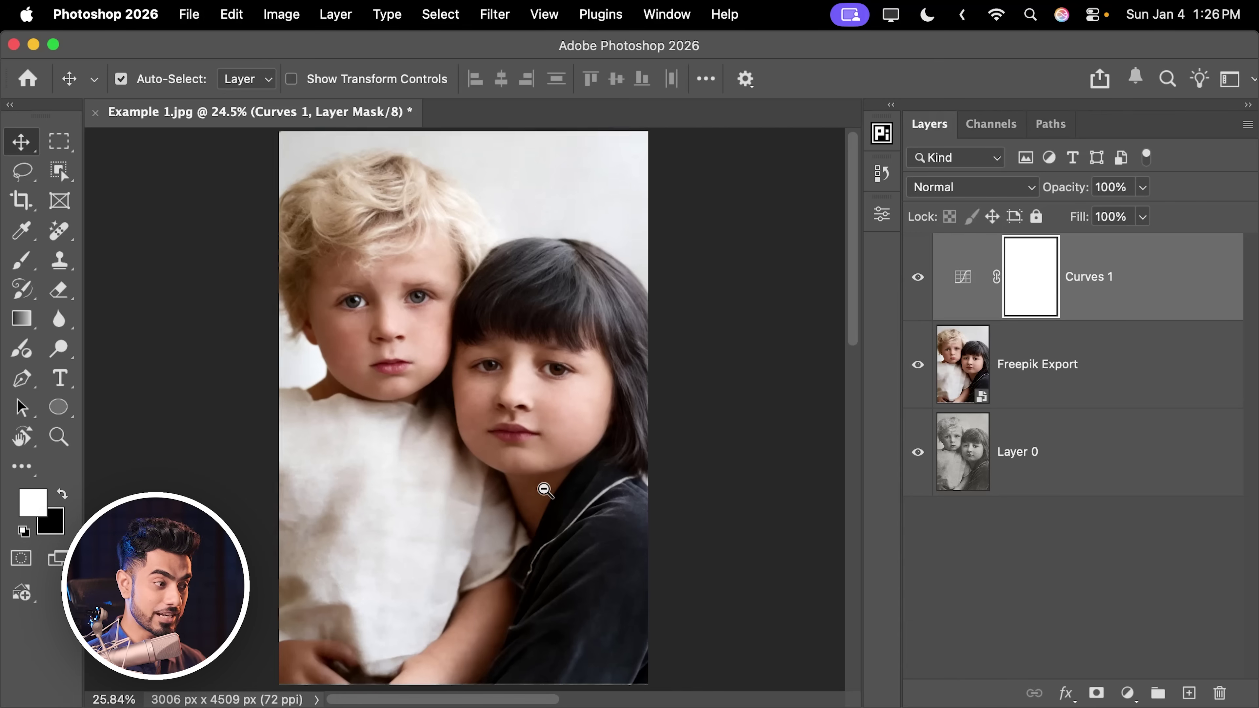
# Step: Inspect the image edges, start the Crop tool and clear its fixed 2:3 ratio
pyautogui.scroll(-5, 575, 303)
pyautogui.scroll(-10, 525, 532)
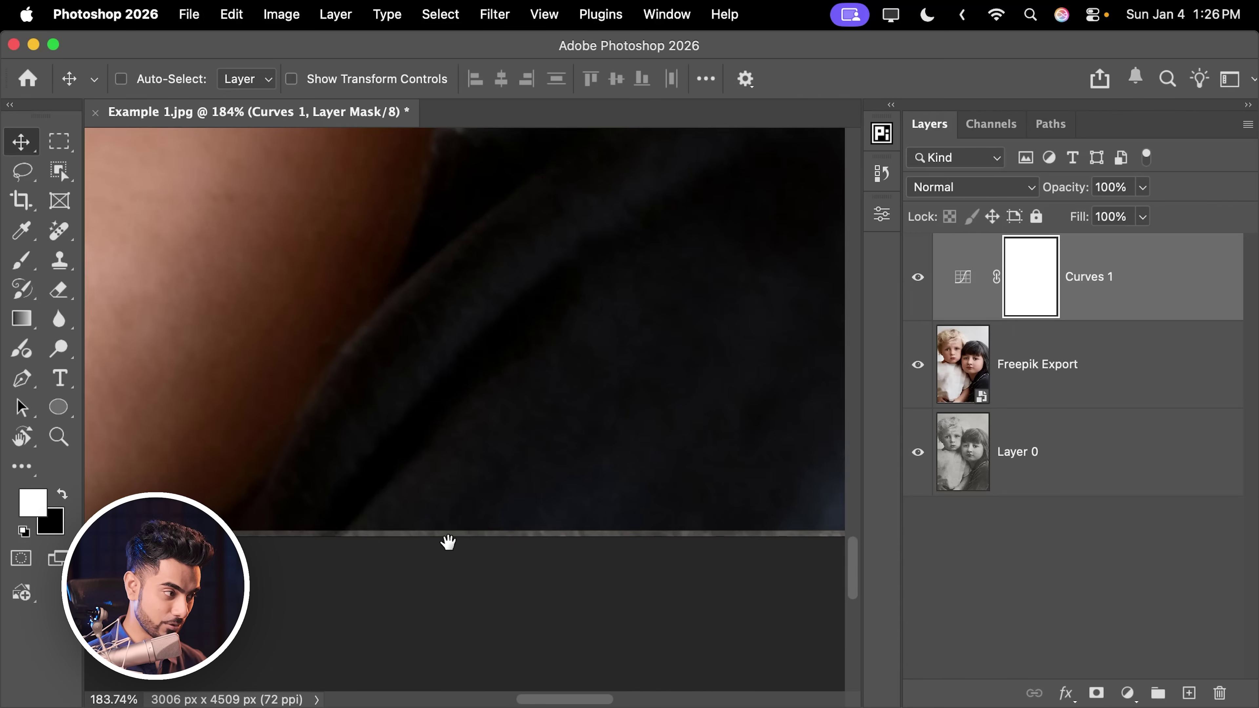
pyautogui.scroll(10, 436, 540)
pyautogui.scroll(10, 576, 576)
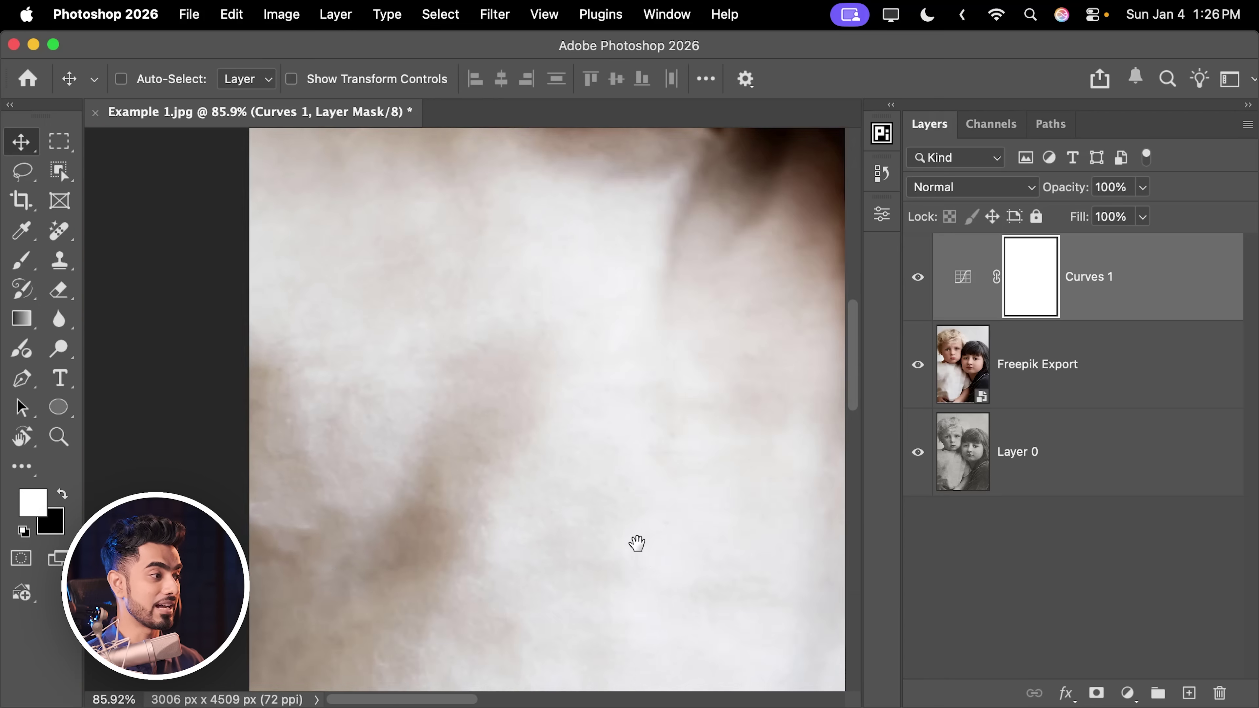
pyautogui.scroll(5, 399, 487)
pyautogui.press('c')
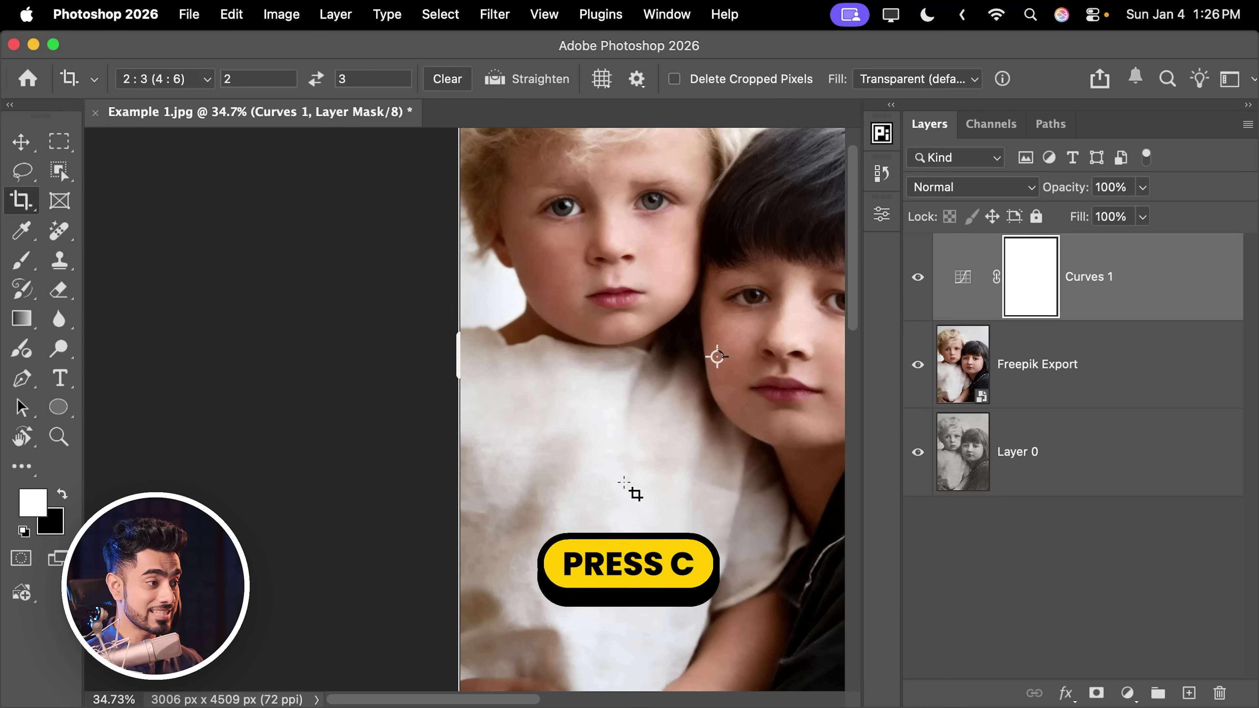
pyautogui.scroll(-5, 510, 397)
pyautogui.hscroll(4, 510, 397)
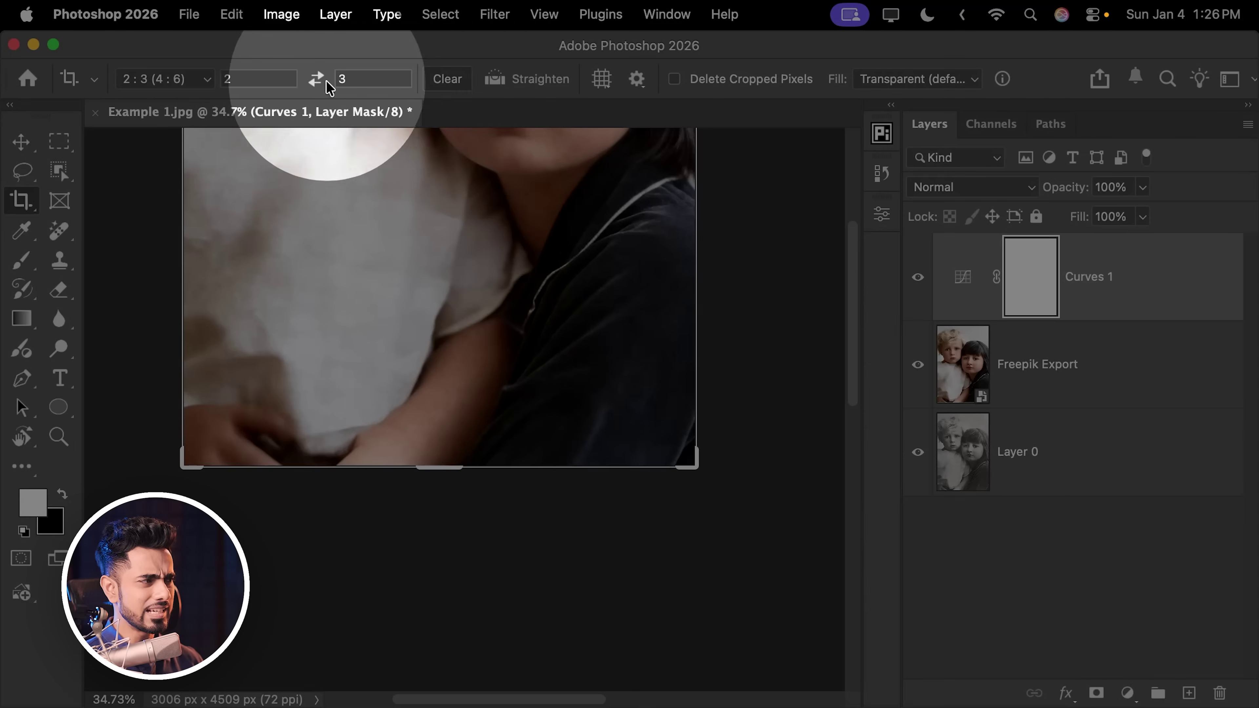
pyautogui.click(452, 81)
# Step: Move the crop's lower edge up to exclude the strip of original photo showing below the Freepik Export layer
pyautogui.scroll(5, 495, 444)
pyautogui.scroll(6, 518, 450)
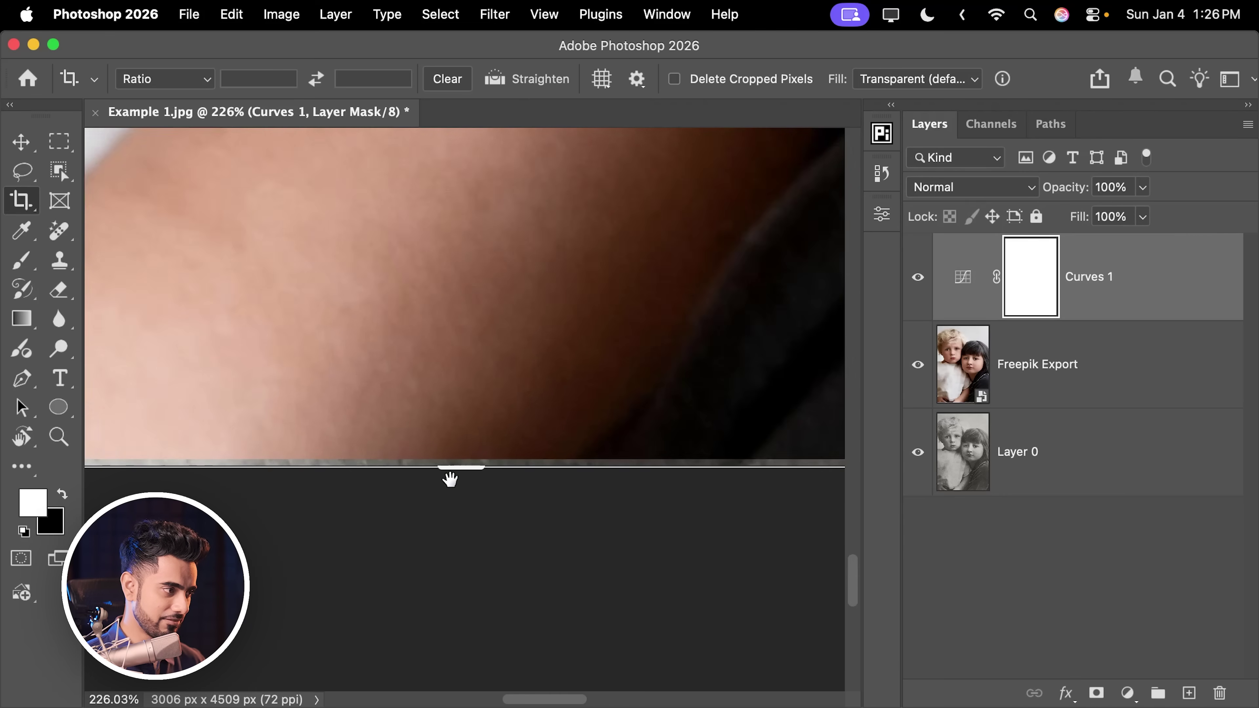
pyautogui.moveTo(475, 472); pyautogui.dragTo(424, 444)
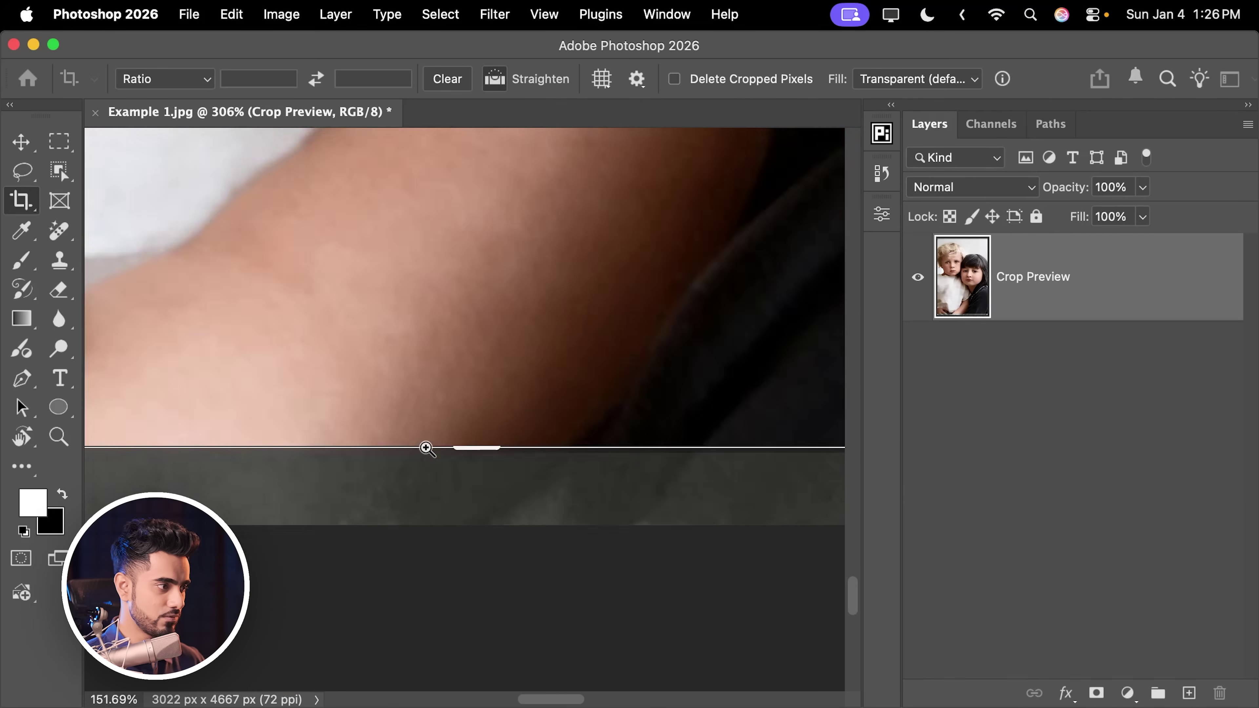
pyautogui.scroll(-6, 424, 445)
pyautogui.moveTo(488, 536); pyautogui.dragTo(418, 489)
# Step: Check the crop boundary along the remaining edges of the image and apply the crop
pyautogui.scroll(15, 418, 490)
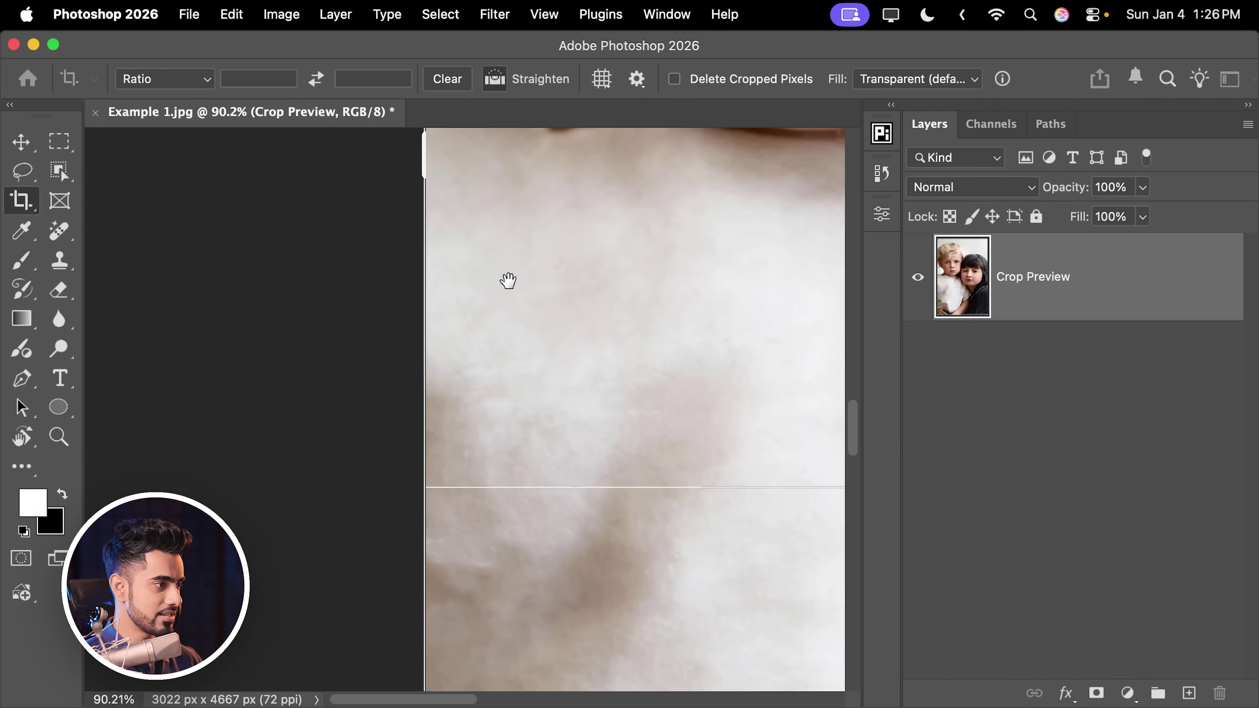
pyautogui.scroll(3, 503, 350)
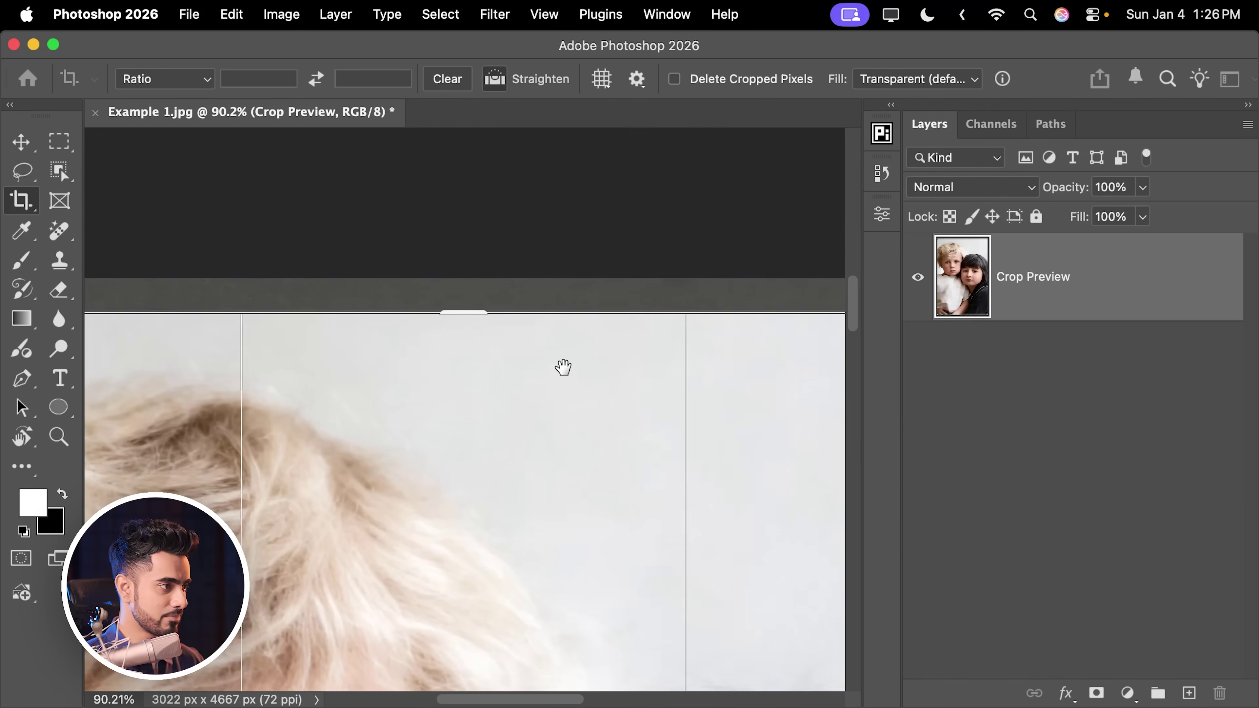
pyautogui.scroll(6, 627, 293)
pyautogui.scroll(-7, 658, 293)
pyautogui.scroll(-20, 586, 346)
pyautogui.hscroll(8, 586, 346)
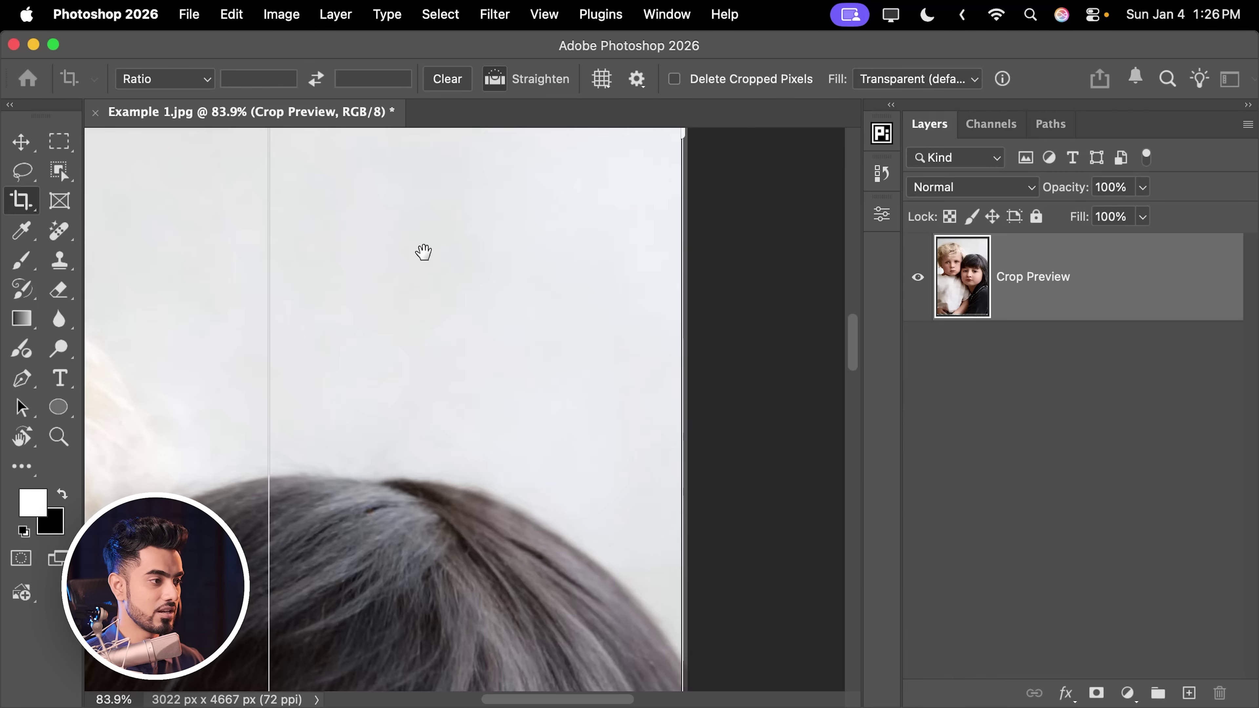
pyautogui.scroll(-2, 596, 327)
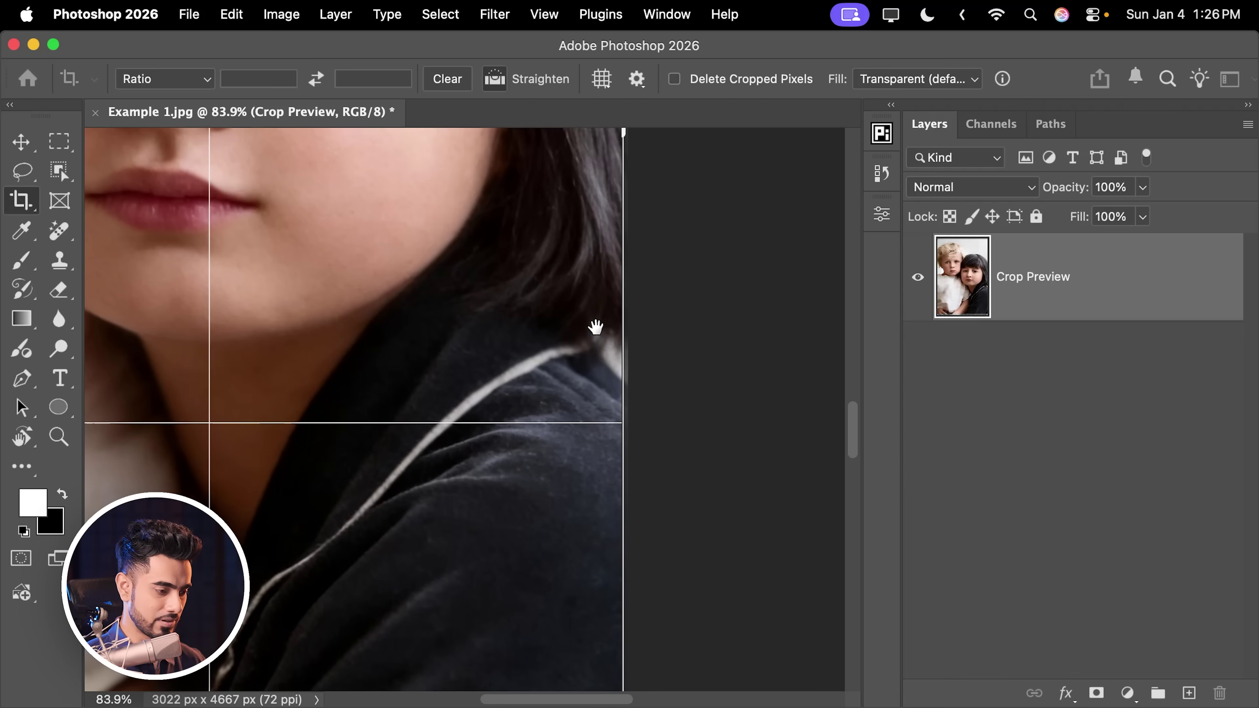
pyautogui.press('Return')
pyautogui.press('super+0')
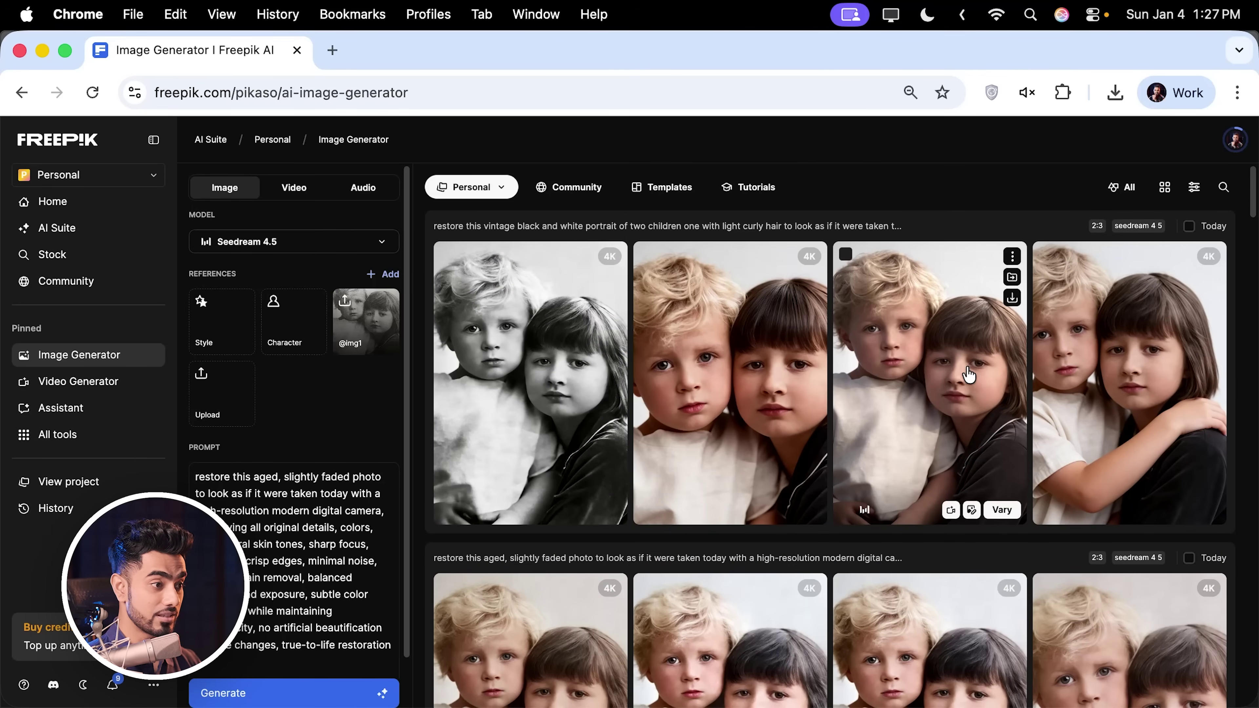
# Step: In Freepik, reference Example 2 - Square.jpg with the prompt "restore this photo to look as if it were taken today with high resolution modern digital camera."
pyautogui.click(958, 365)
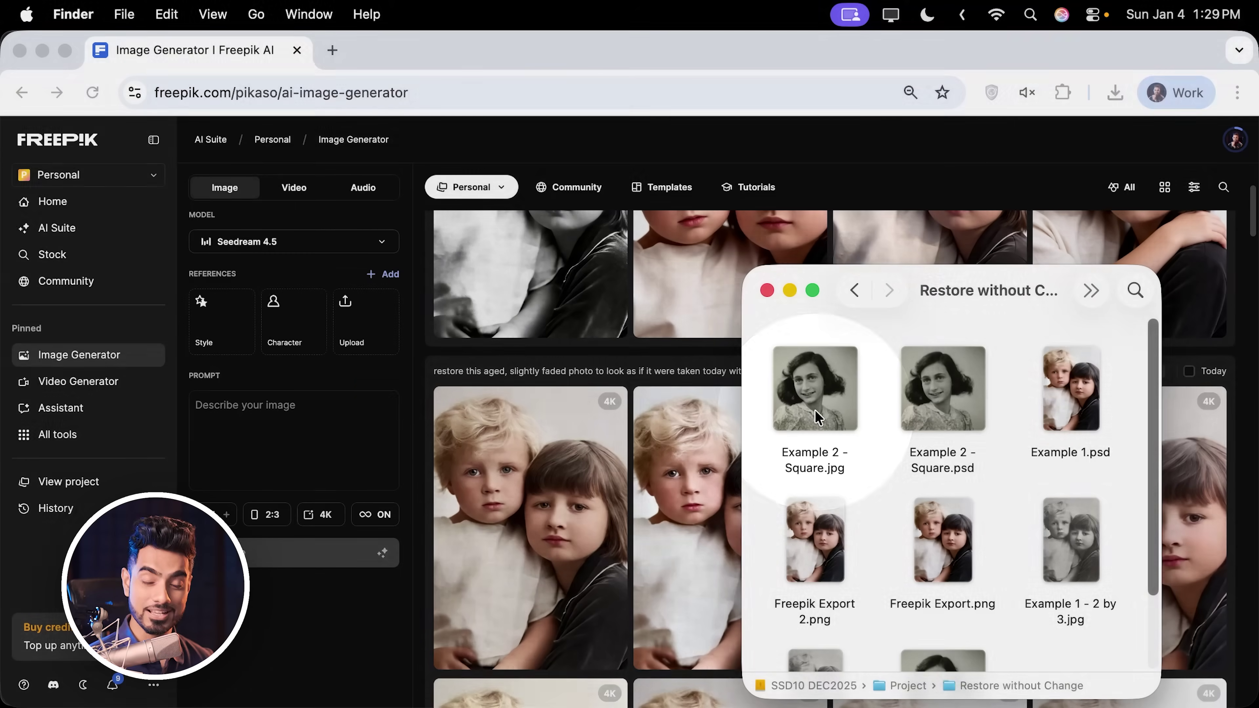
pyautogui.moveTo(827, 393); pyautogui.dragTo(365, 315)
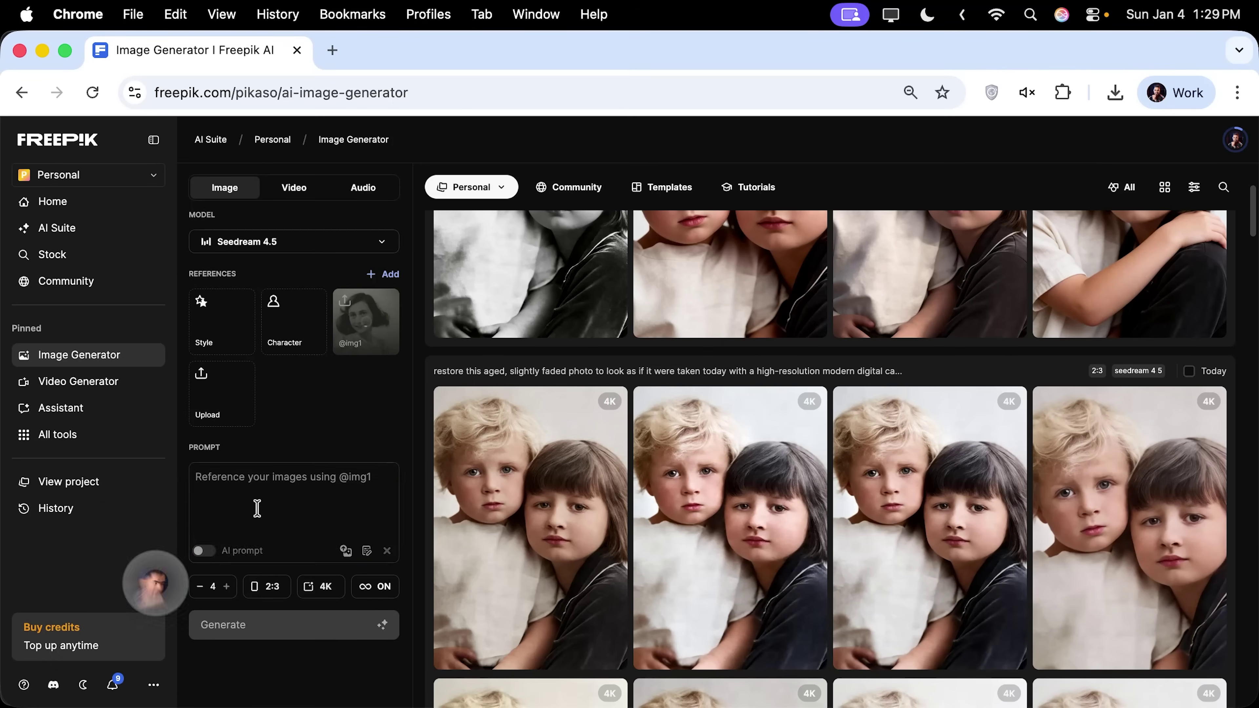
pyautogui.click(280, 479)
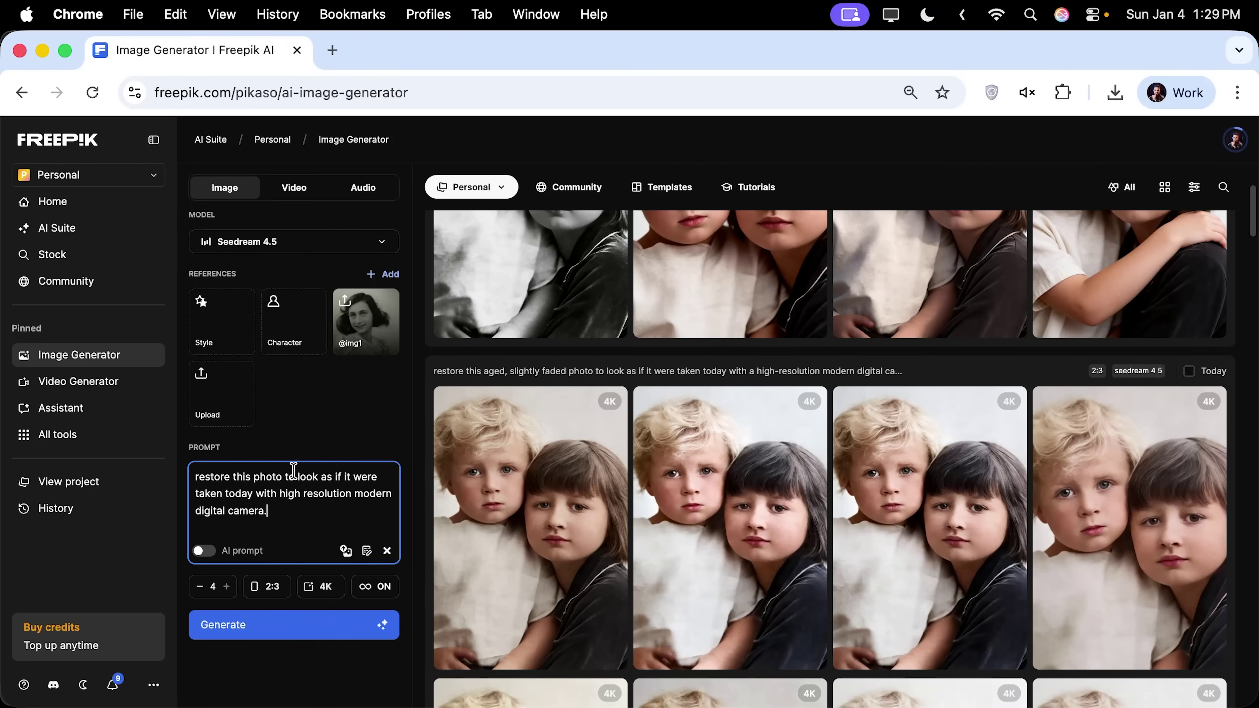
# Step: Enhance the prompt in the prompt editor, apply it and generate the images at a 1:1 aspect ratio
pyautogui.click(272, 590)
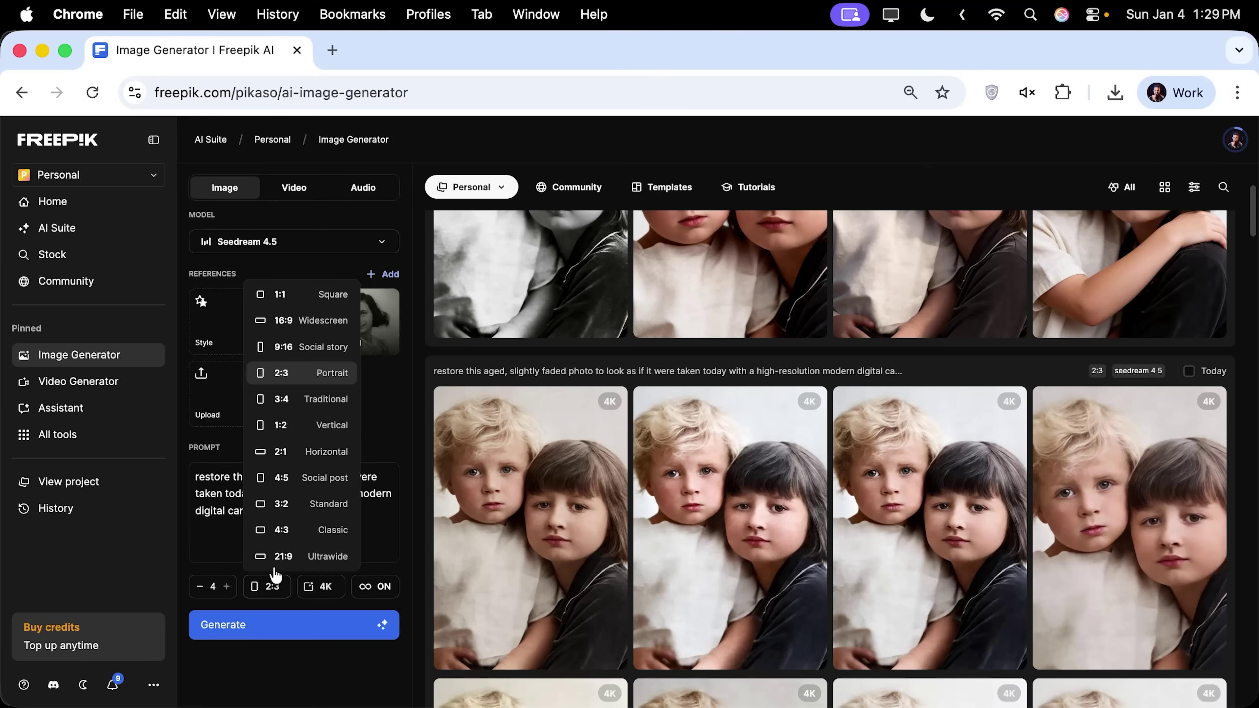
pyautogui.click(296, 296)
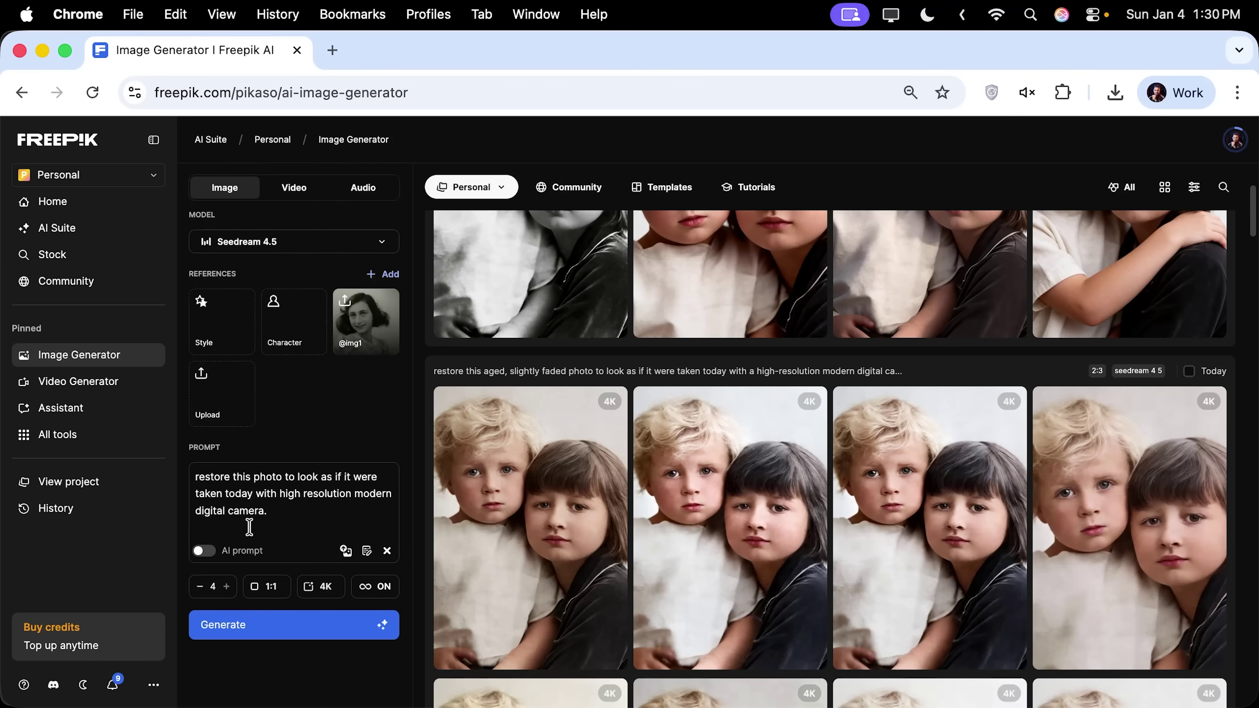
pyautogui.click(204, 552)
pyautogui.click(367, 551)
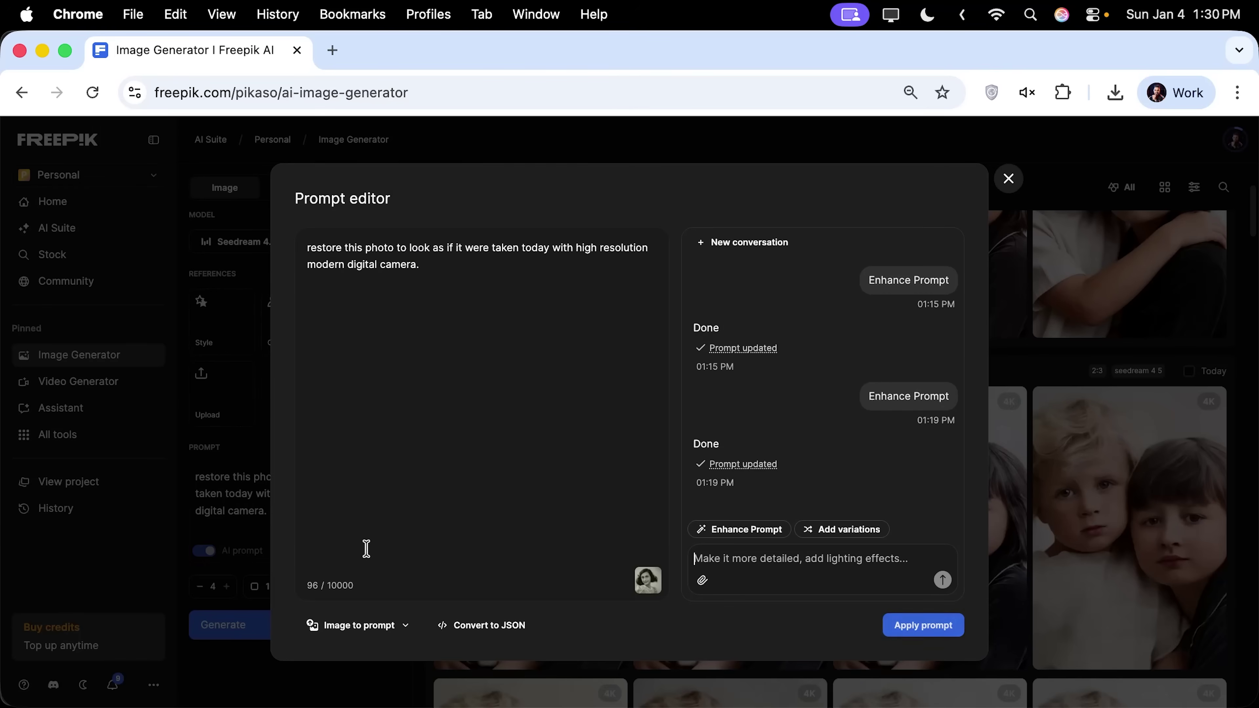
pyautogui.click(749, 529)
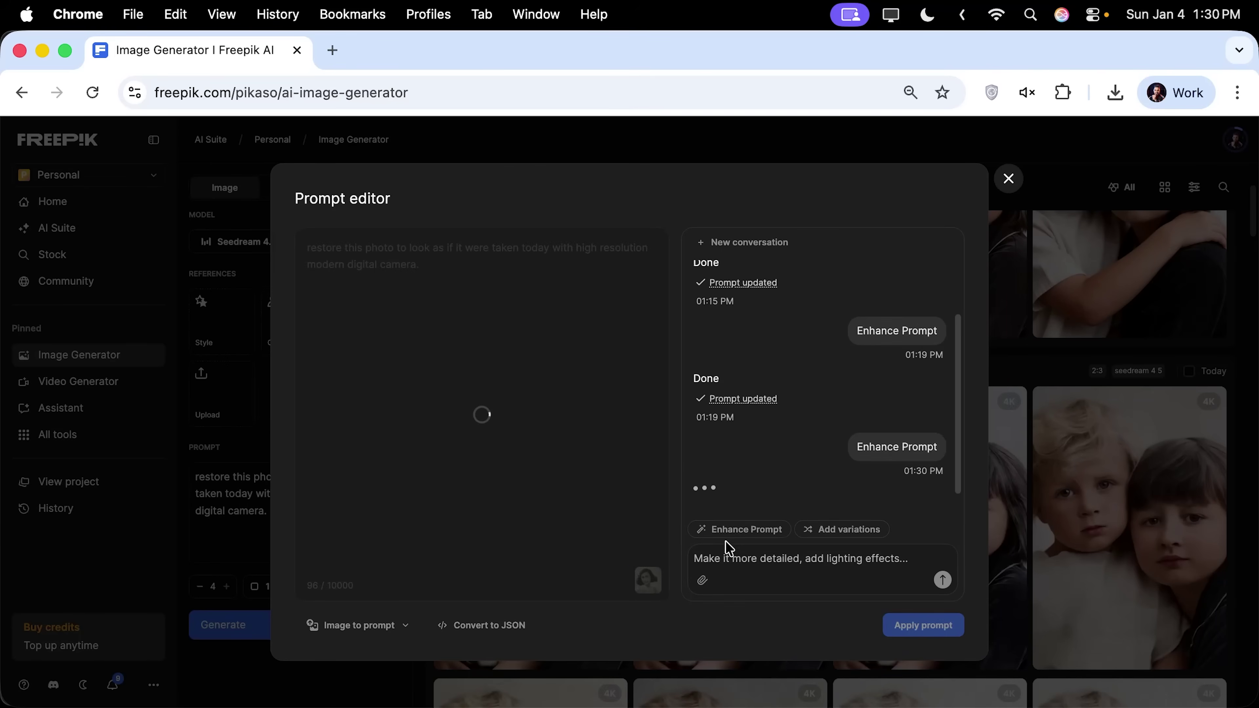
pyautogui.click(907, 624)
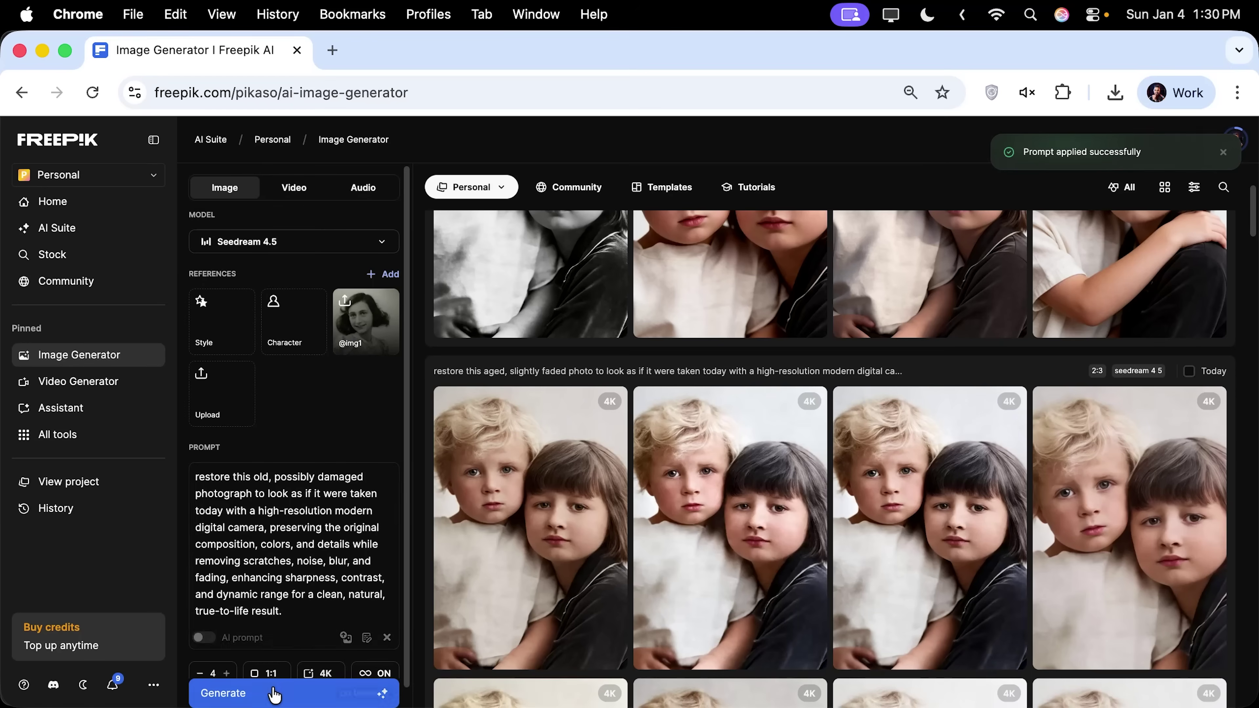
pyautogui.click(276, 694)
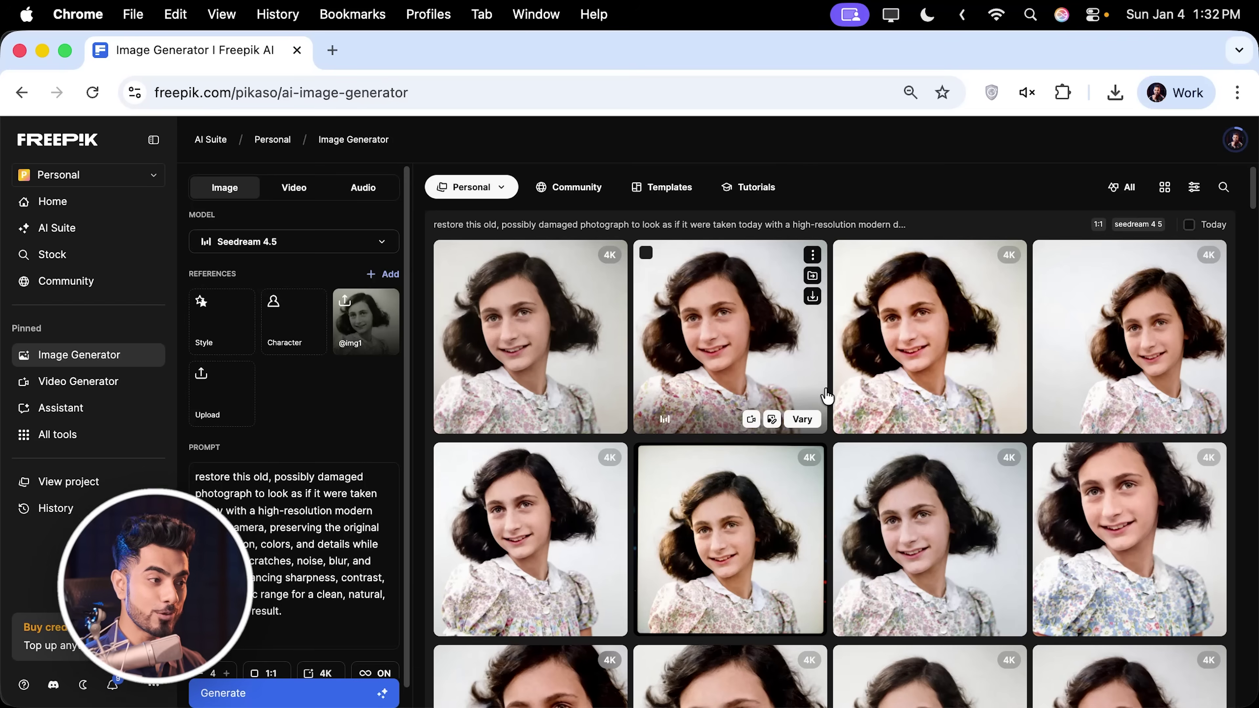
# Step: Browse the generated portraits and open the first one for a closer look
pyautogui.scroll(-2, 824, 392)
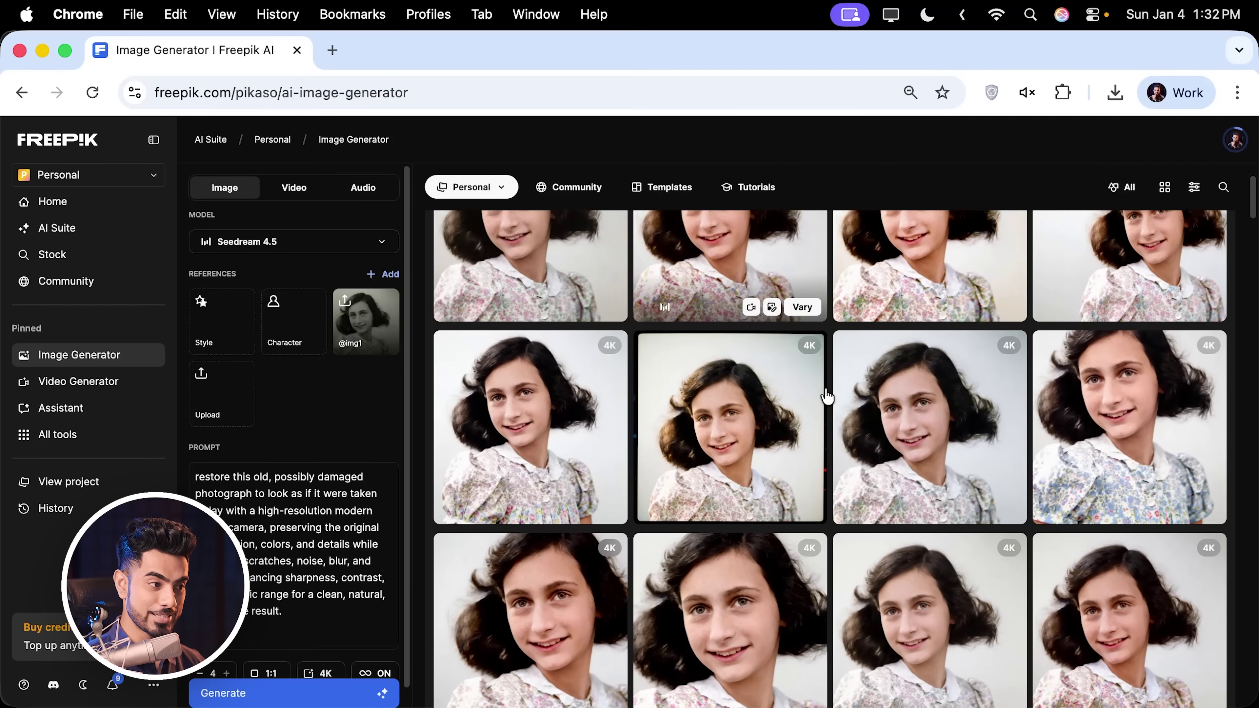
pyautogui.scroll(-3, 827, 394)
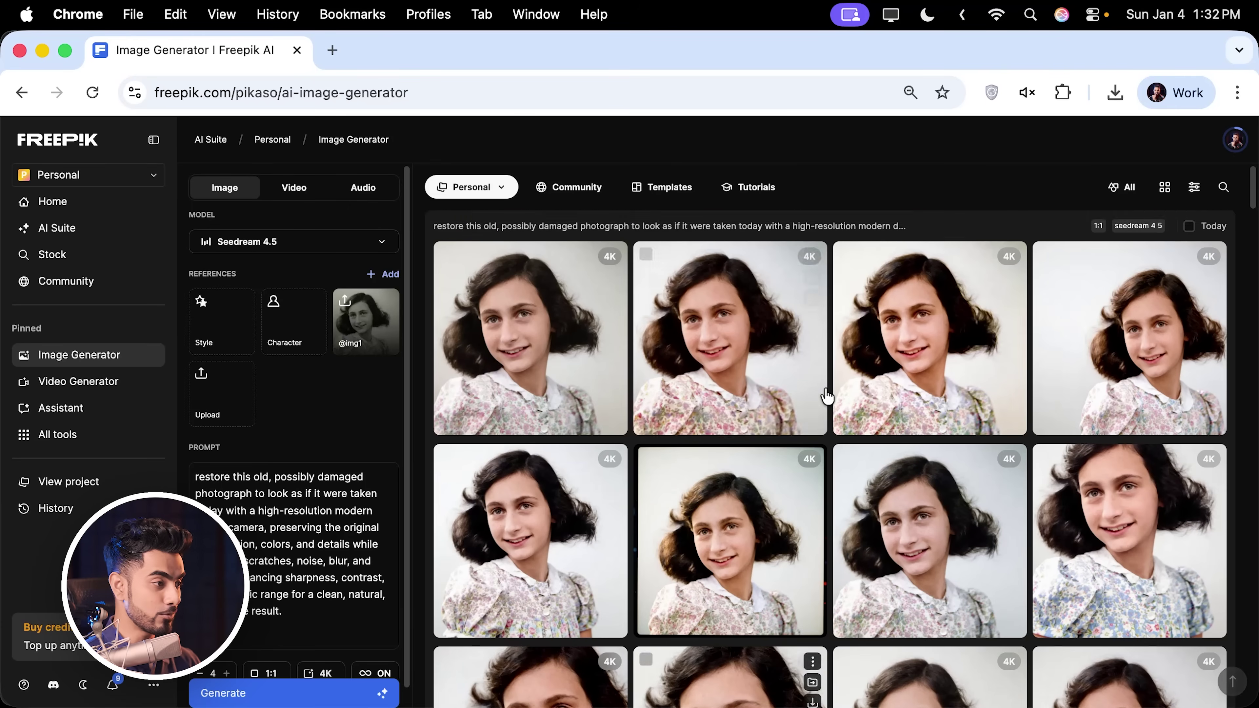
pyautogui.click(554, 301)
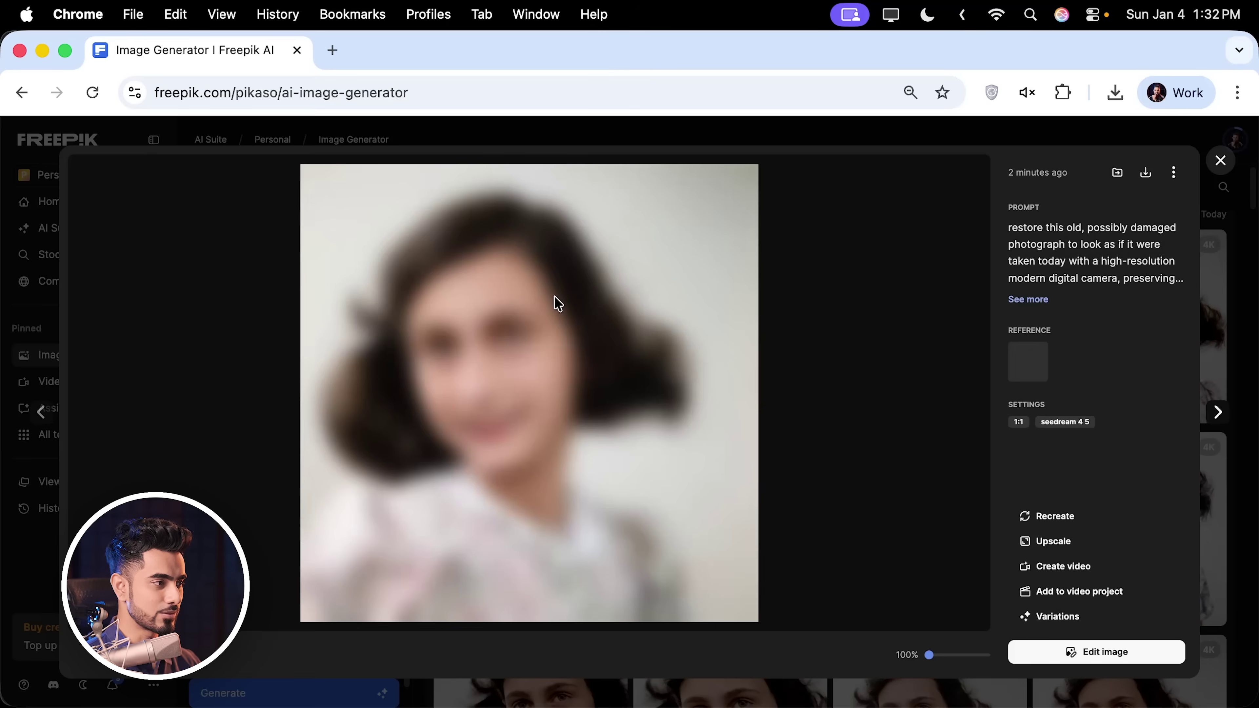
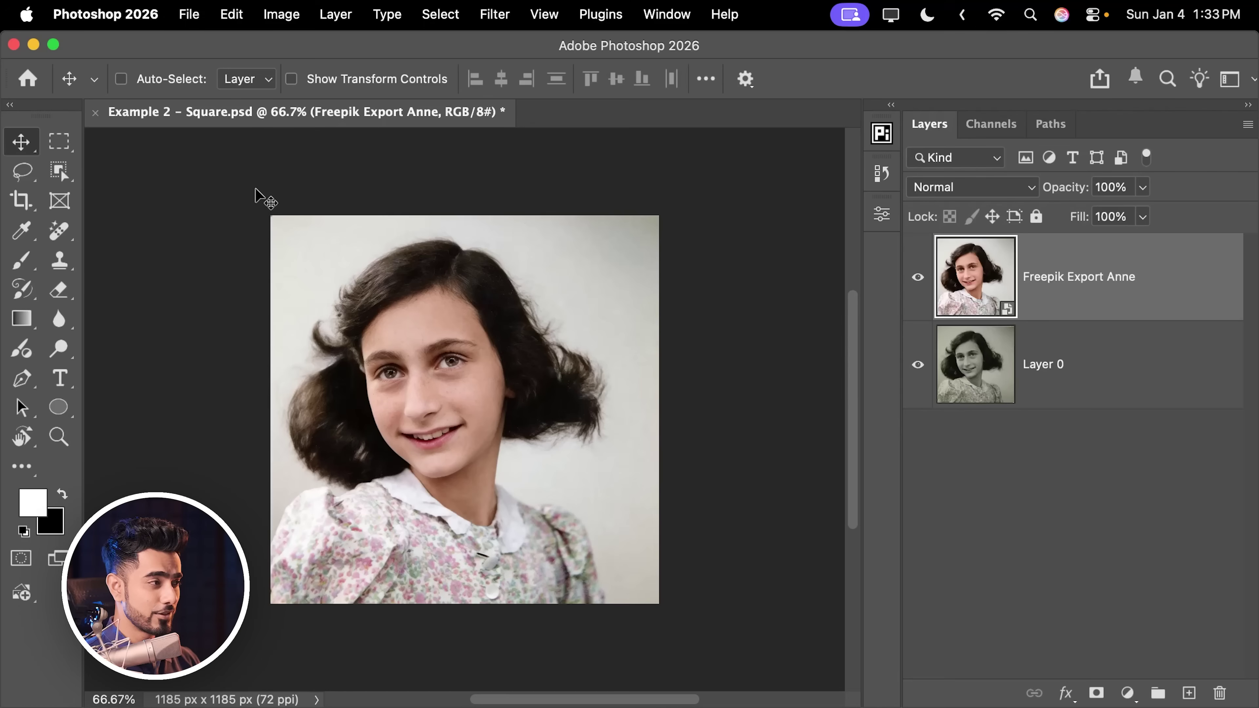
# Step: Resize the image to 4096 by 4096 pixels with resampling set to Automatic
pyautogui.click(281, 14)
pyautogui.click(347, 162)
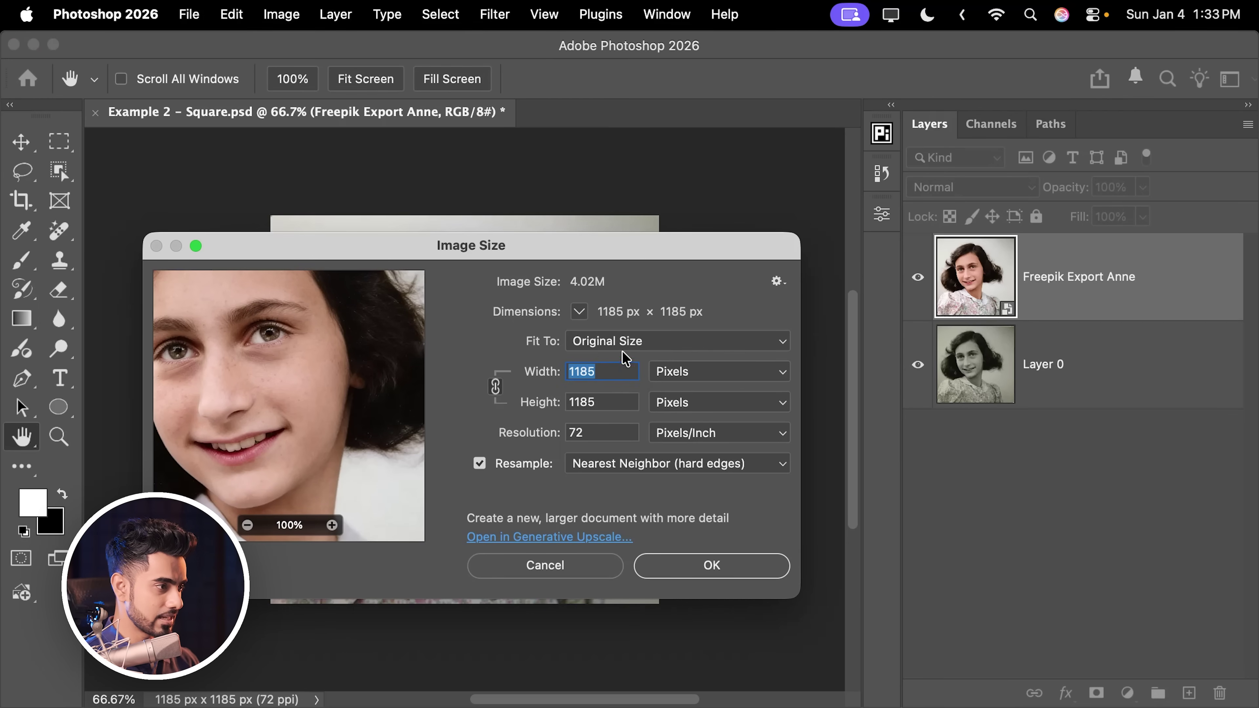
pyautogui.write('4')
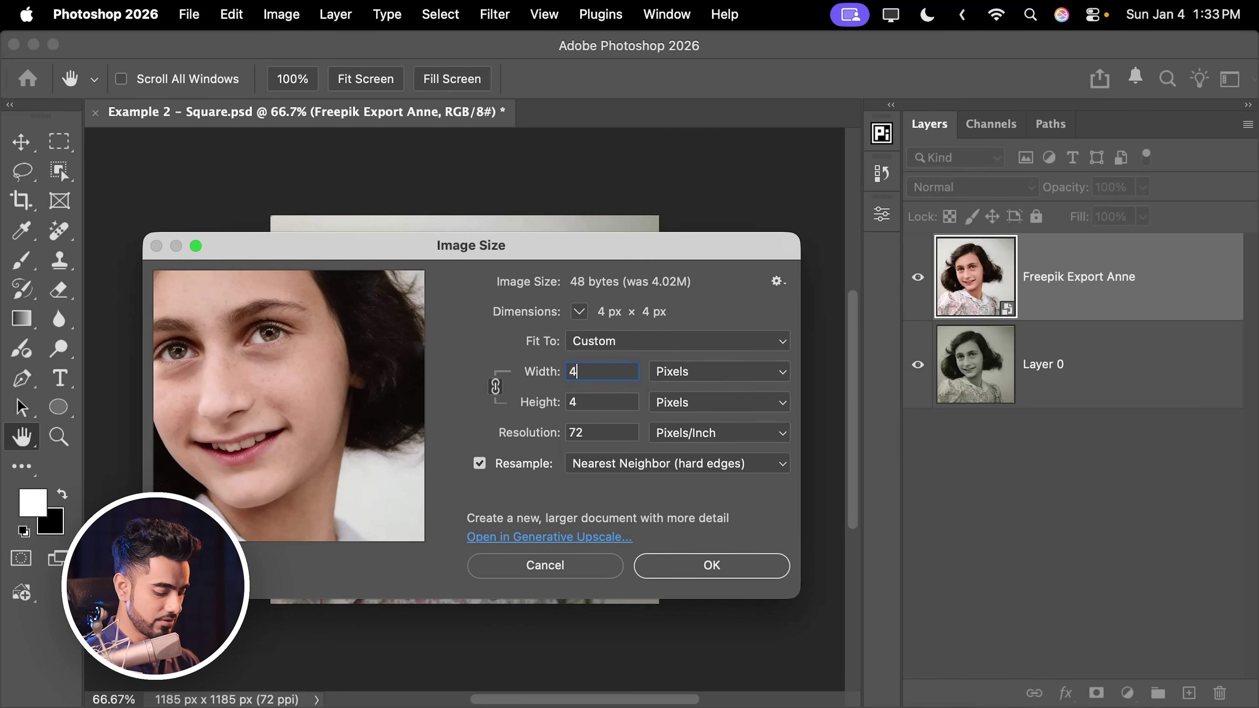
pyautogui.write('096')
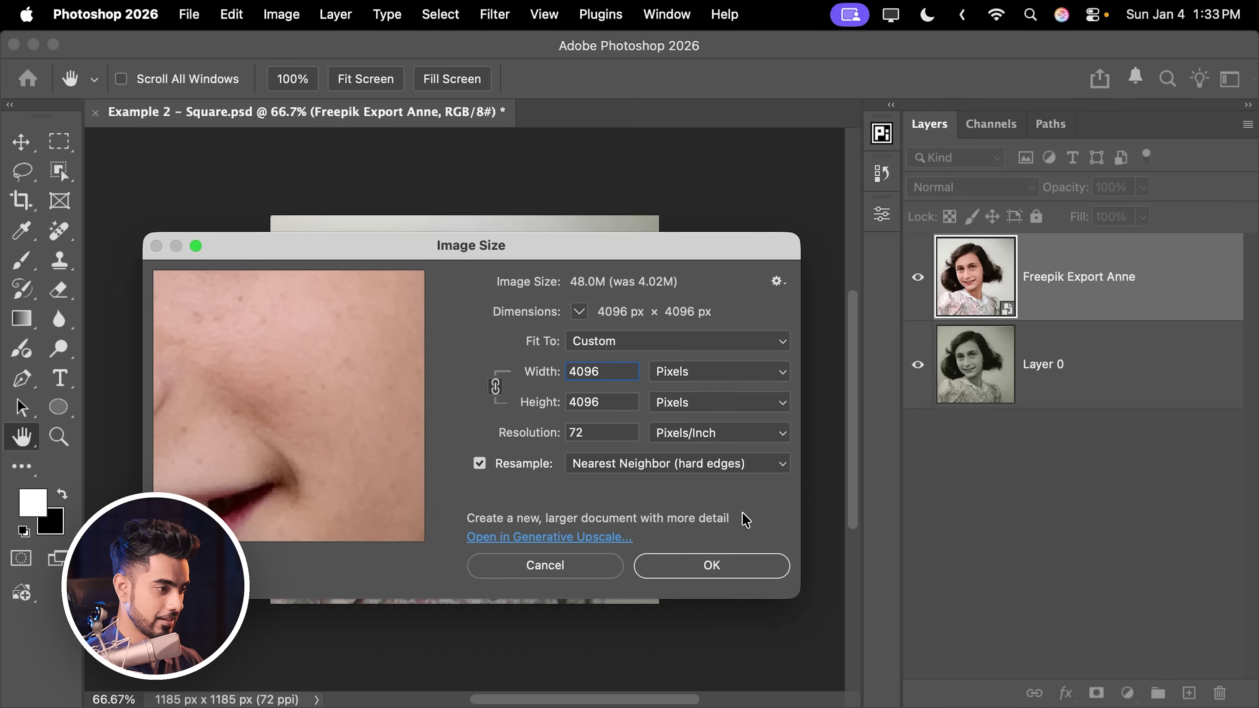
pyautogui.click(612, 468)
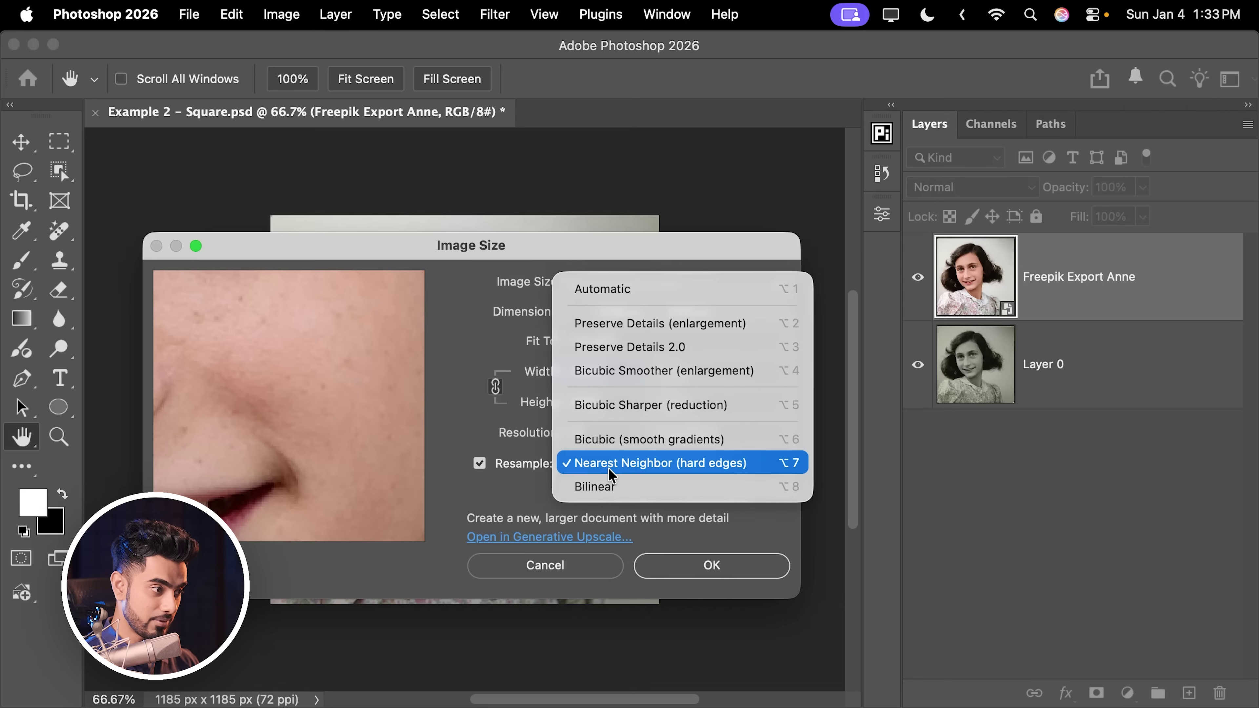
pyautogui.click(613, 289)
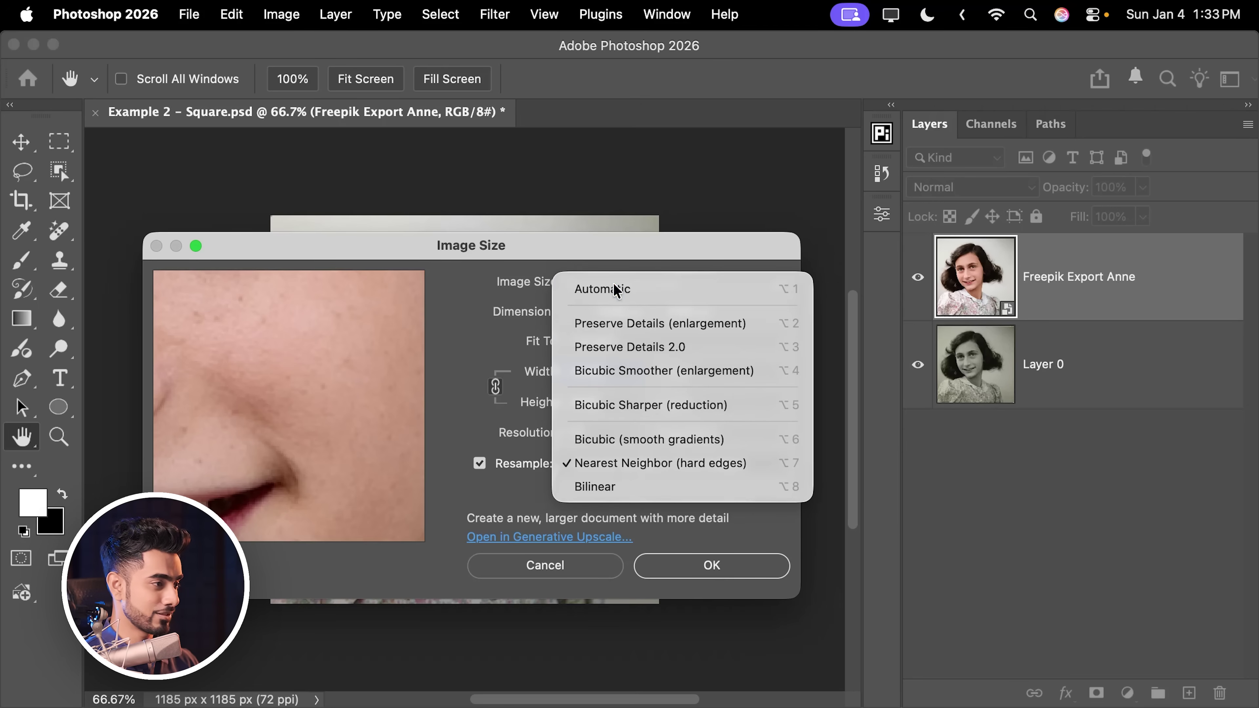
pyautogui.click(719, 568)
# Step: Compare the face in the Freepik version with the original by toggling the Freepik Export Anne layer's visibility
pyautogui.scroll(3, 463, 325)
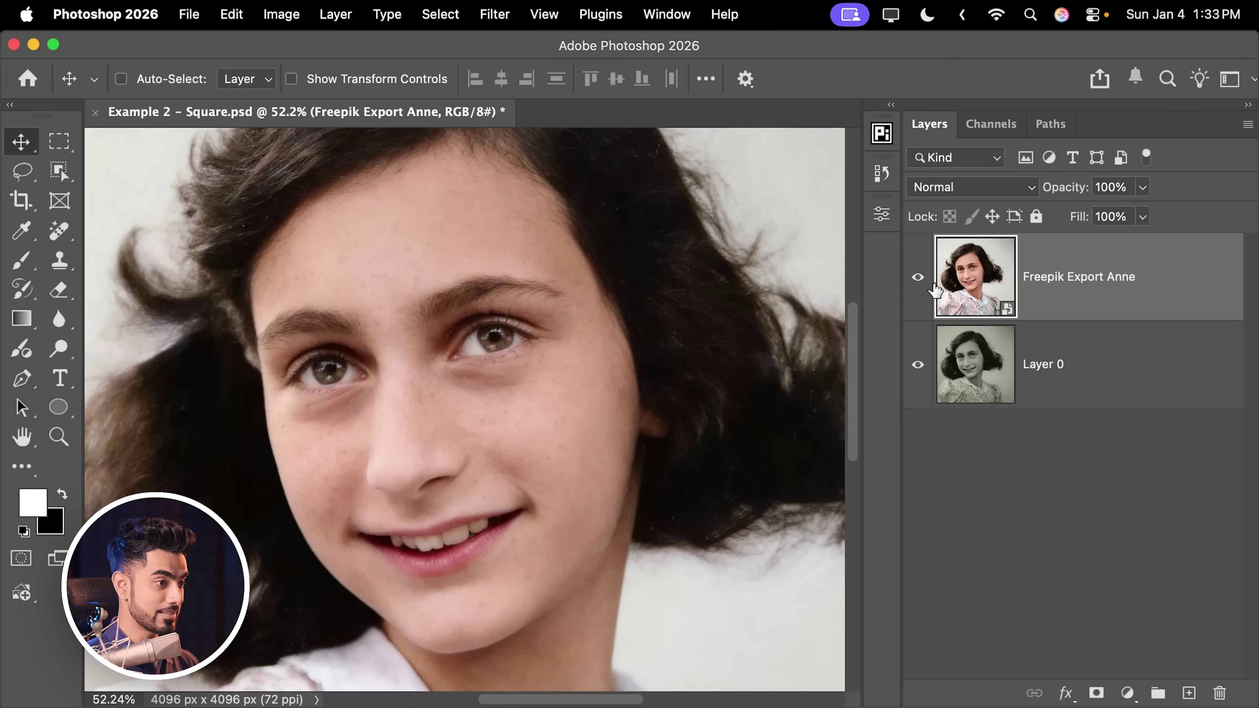
pyautogui.click(918, 278)
pyautogui.click(917, 277)
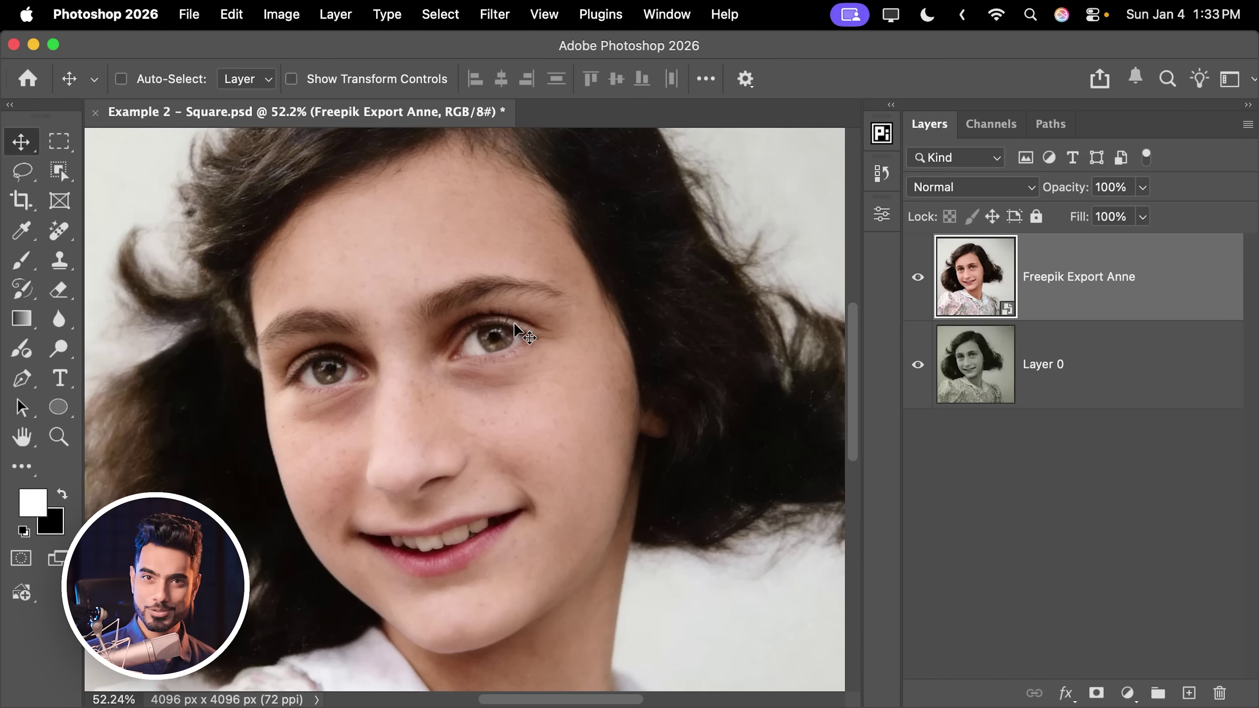
# Step: Duplicate the original photo layer, Layer 0
pyautogui.click(1056, 368)
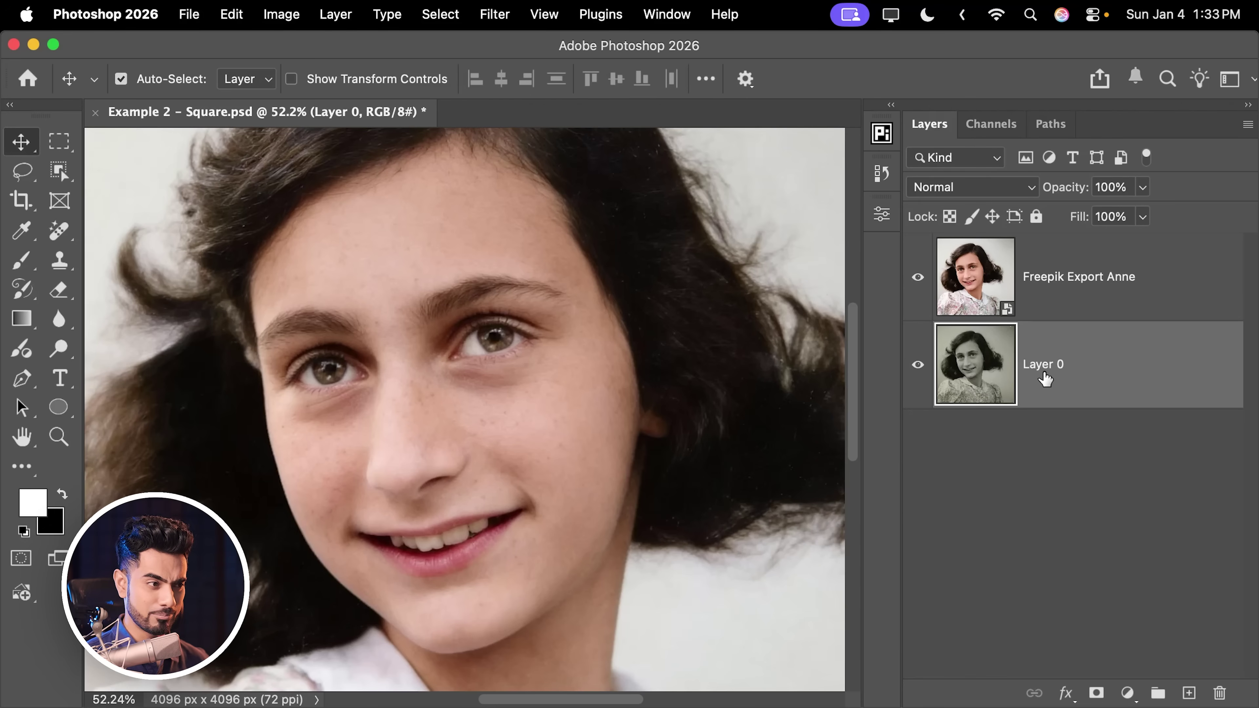
pyautogui.press('super')
pyautogui.press('super+j')
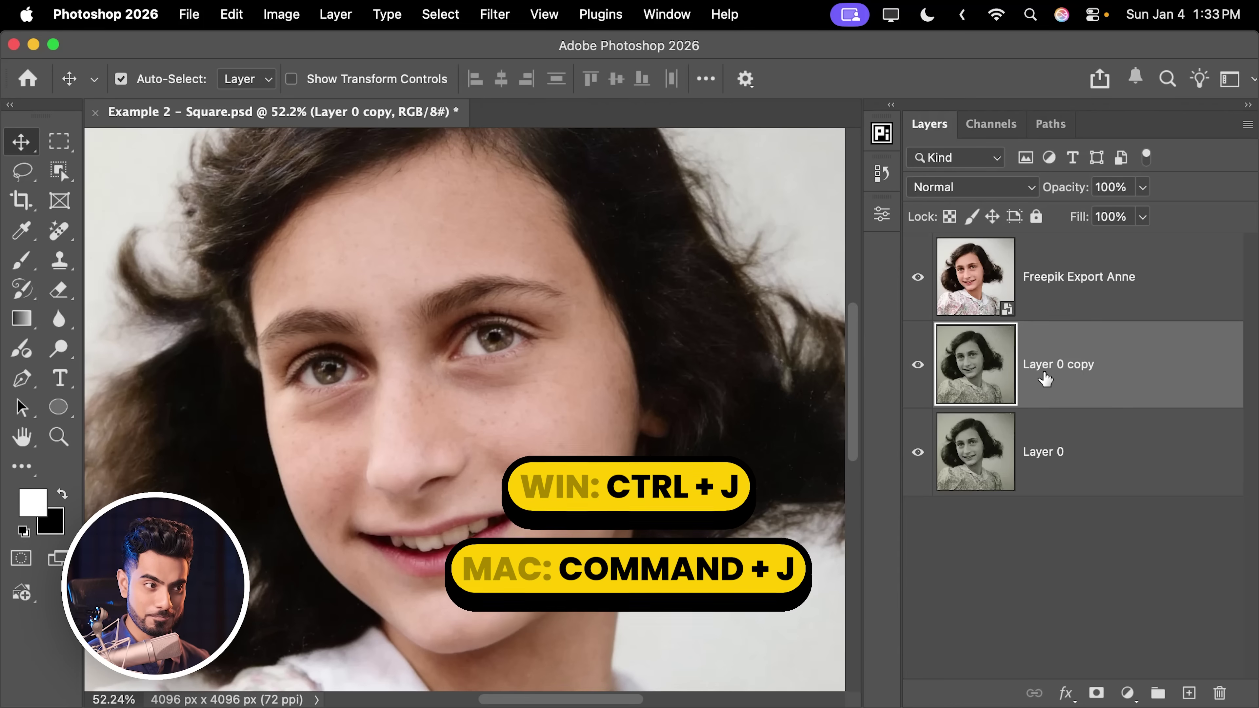
# Step: Rasterize the Freepik Export Anne smart object layer
pyautogui.click(1001, 265)
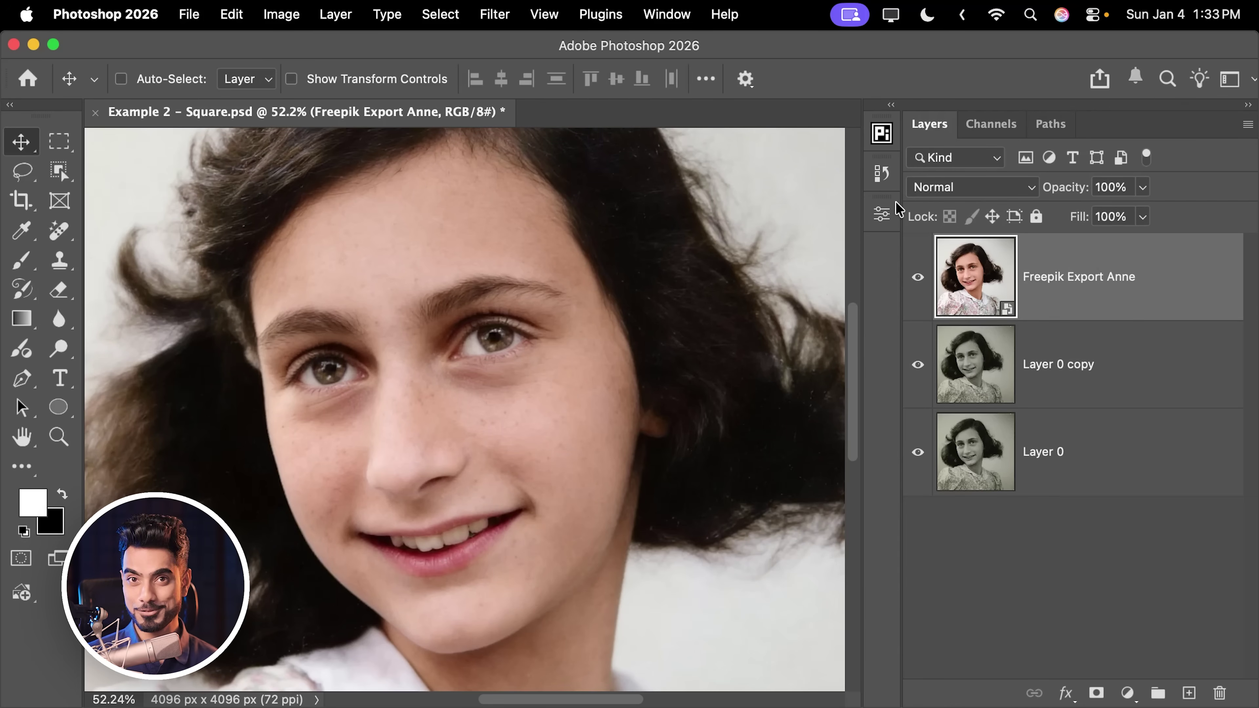
pyautogui.rightClick(1061, 286)
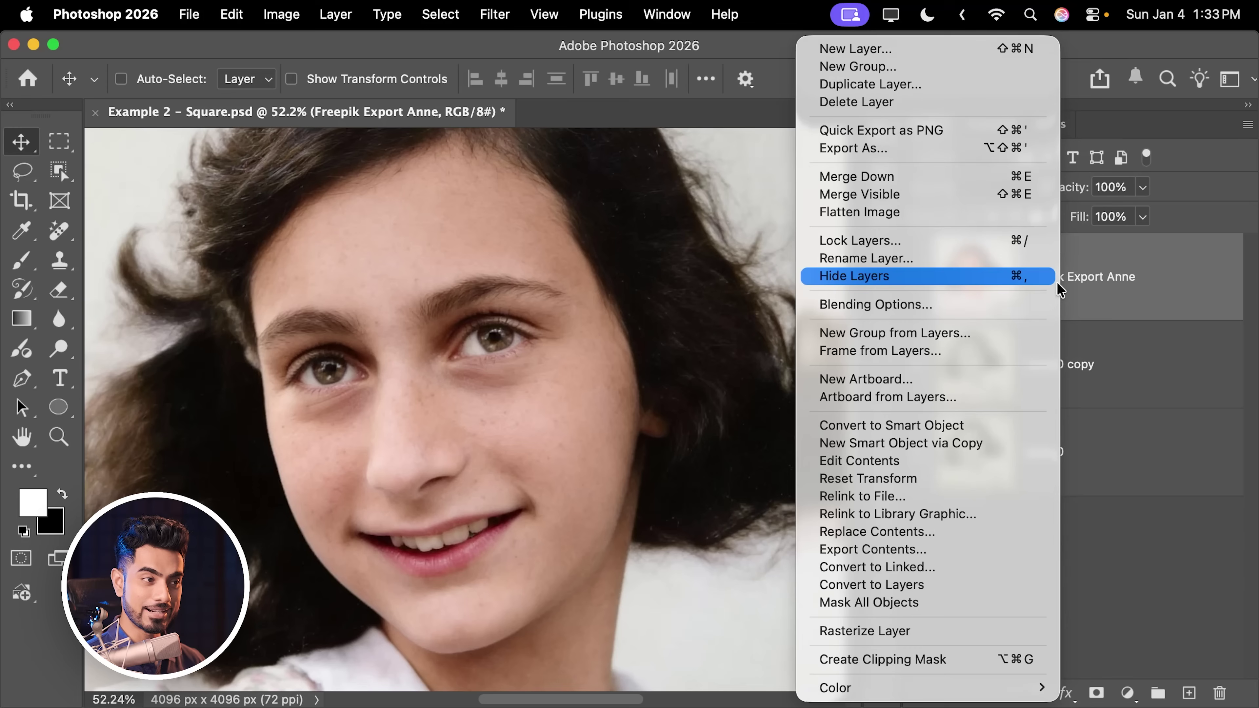
pyautogui.click(894, 631)
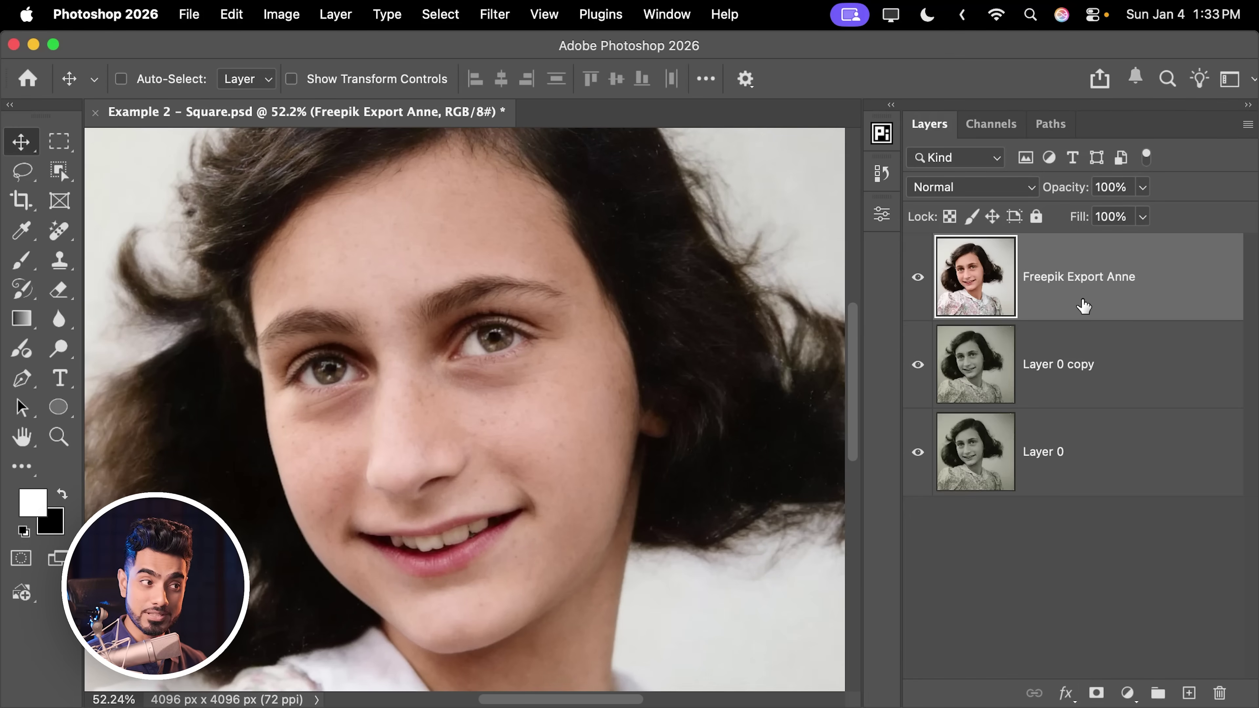
# Step: Auto-align the Freepik Export Anne and Layer 0 copy layers using the Auto projection
pyautogui.press('super')
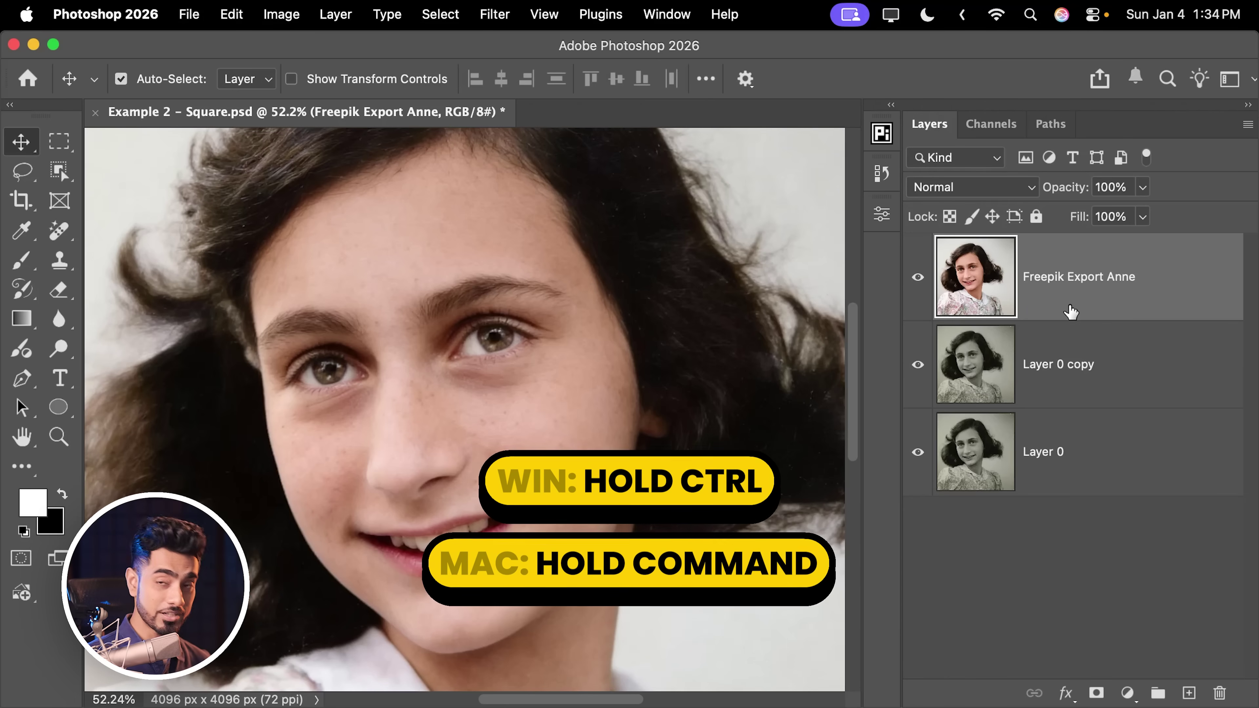
pyautogui.keyDown('super'); pyautogui.click(1078, 298); pyautogui.keyUp('super')
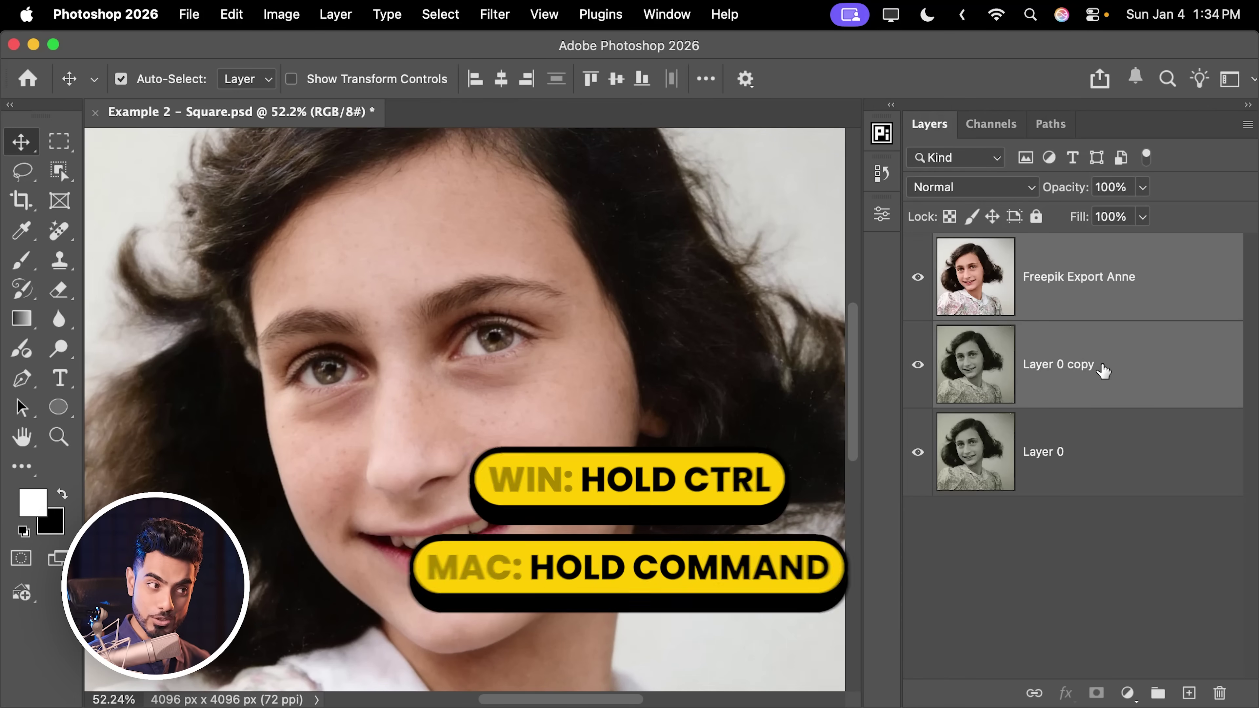
pyautogui.click(231, 15)
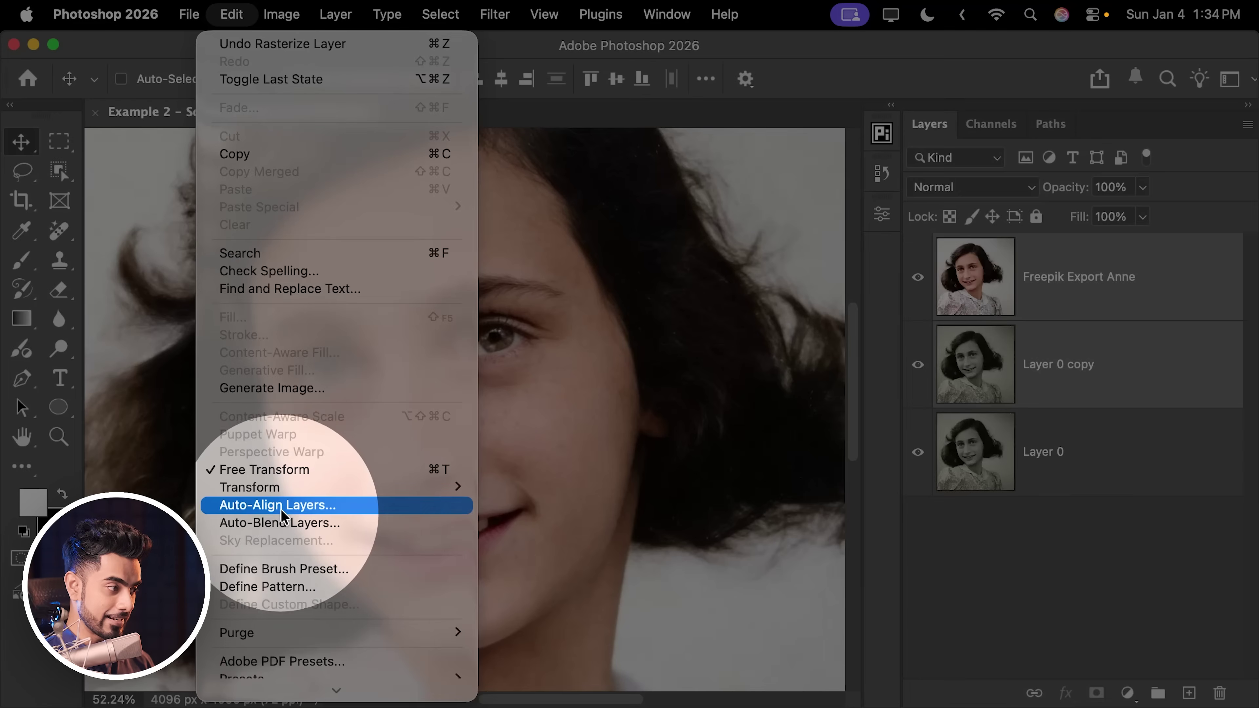
pyautogui.click(308, 506)
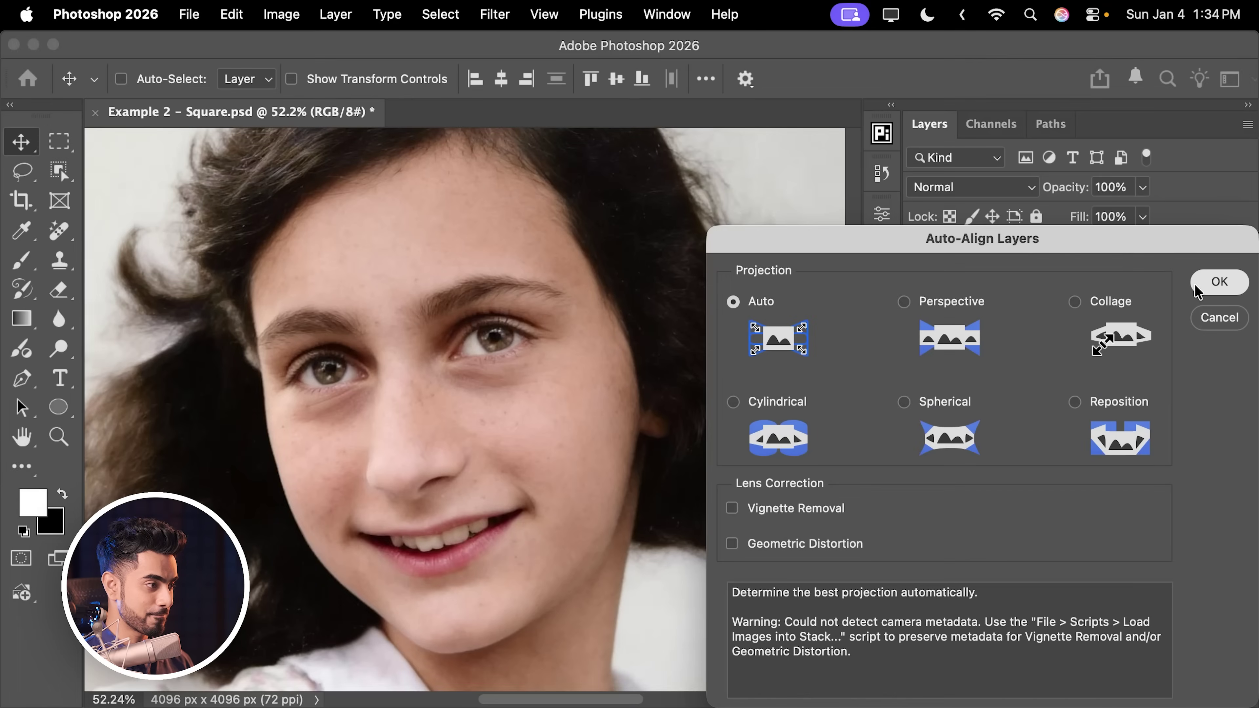
pyautogui.click(1218, 282)
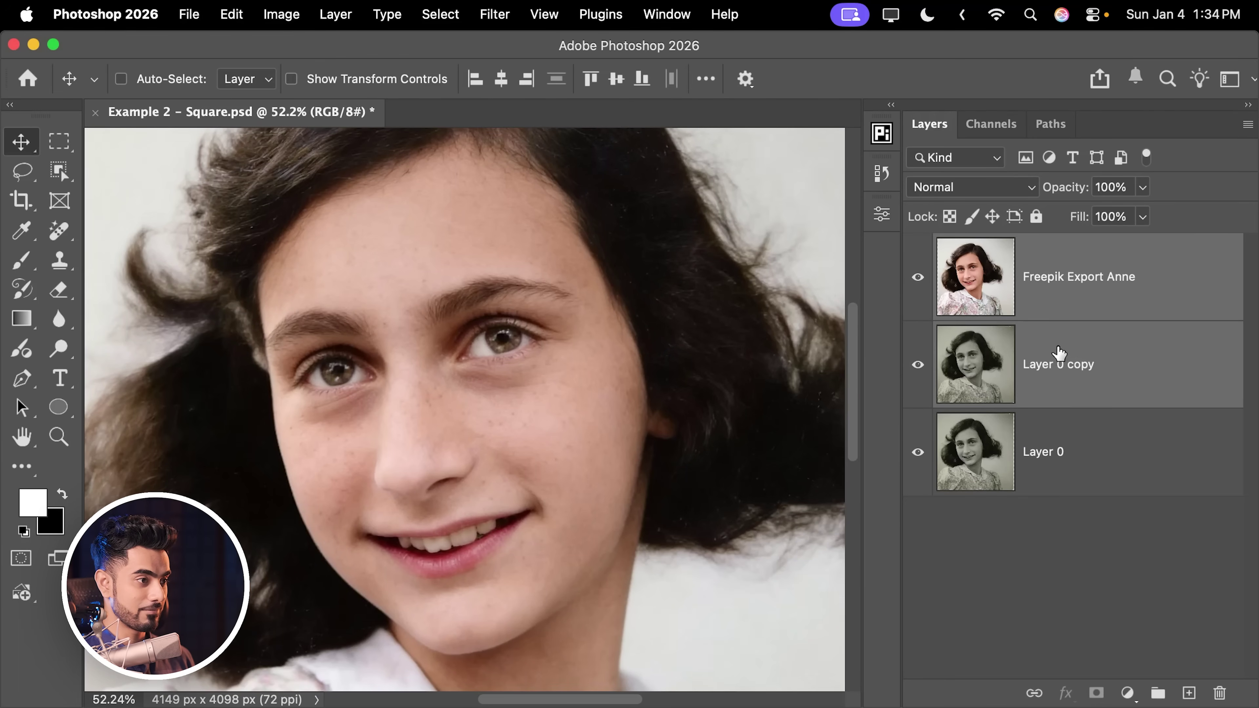
# Step: Set the Freepik Export Anne layer's blend mode to Difference and inspect how the facial features line up
pyautogui.click(1047, 316)
pyautogui.click(957, 190)
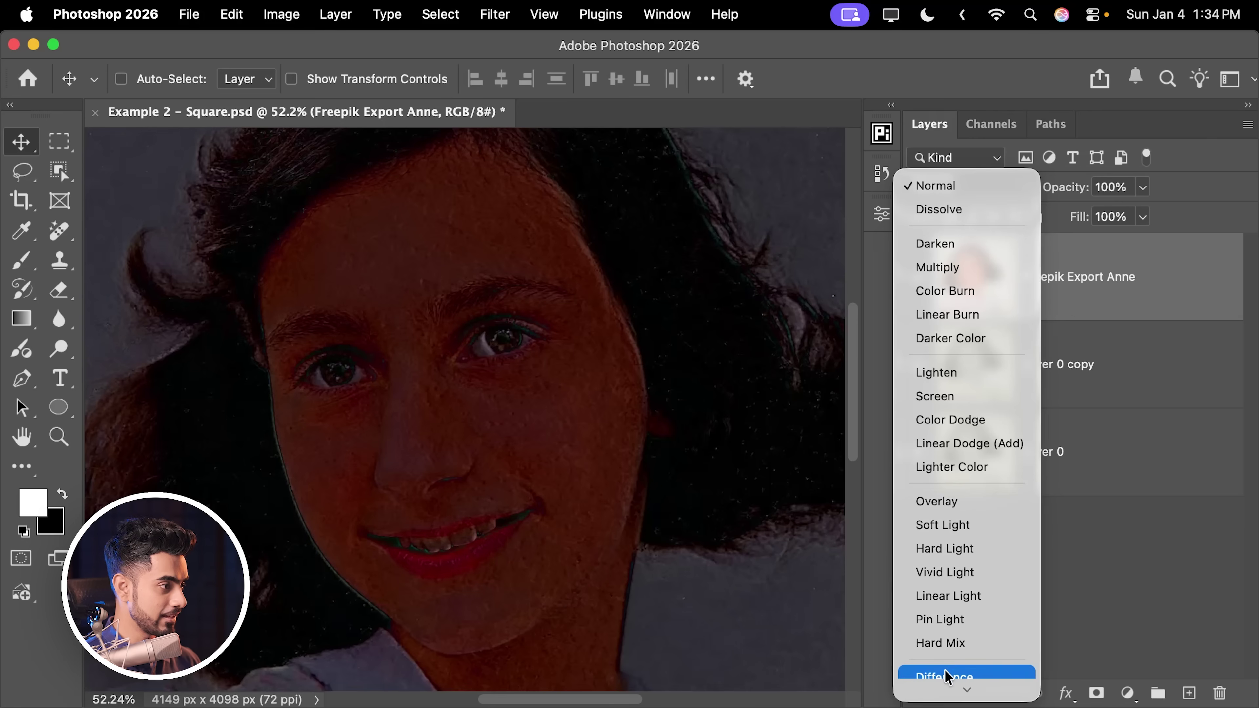
pyautogui.click(944, 670)
pyautogui.moveTo(529, 414); pyautogui.dragTo(509, 339)
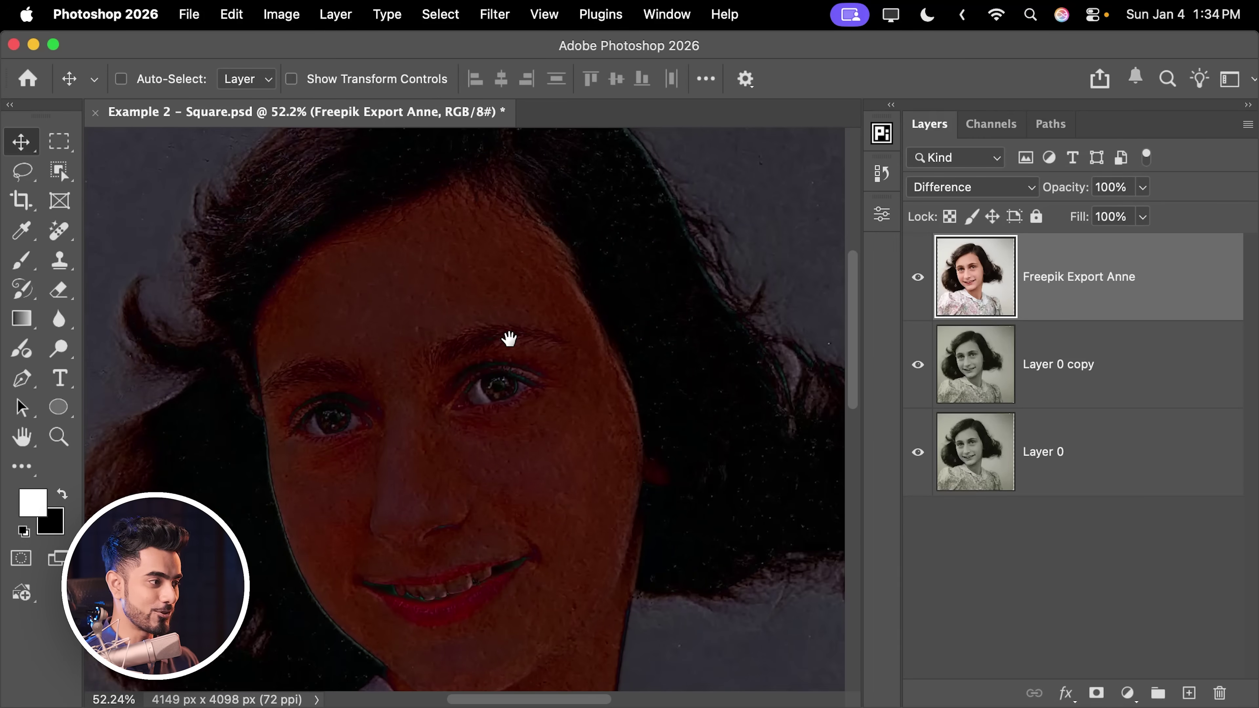